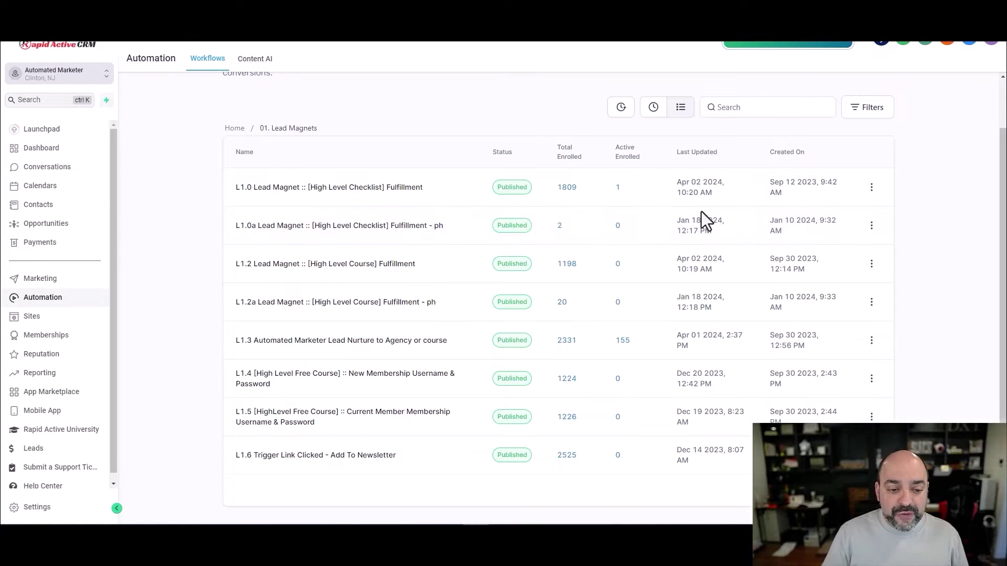
# Step: View the account's Integrations settings where the Facebook connection is managed, and leave the settings
pyautogui.click(41, 508)
pyautogui.scroll(-3, 52, 420)
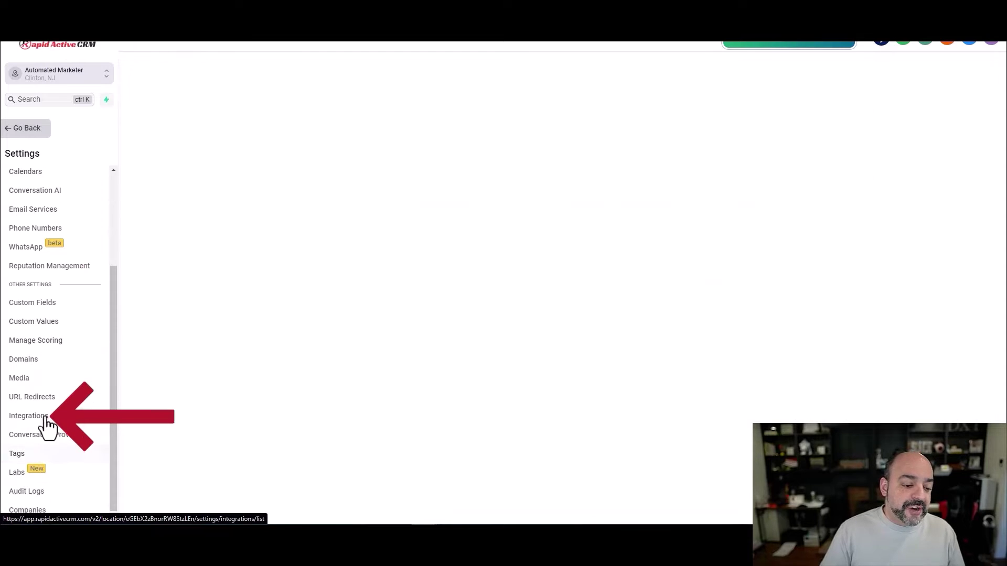
pyautogui.click(29, 416)
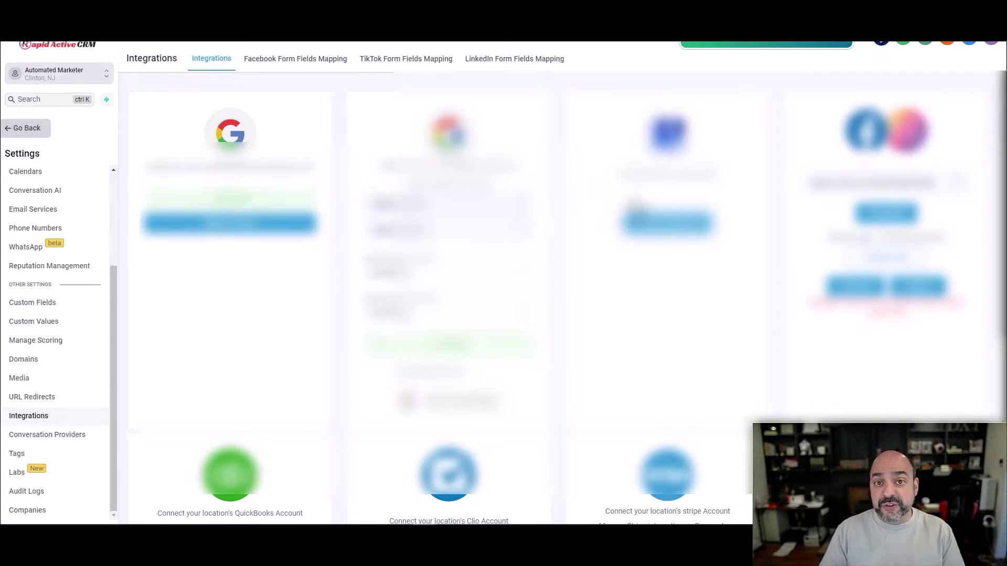
pyautogui.click(12, 128)
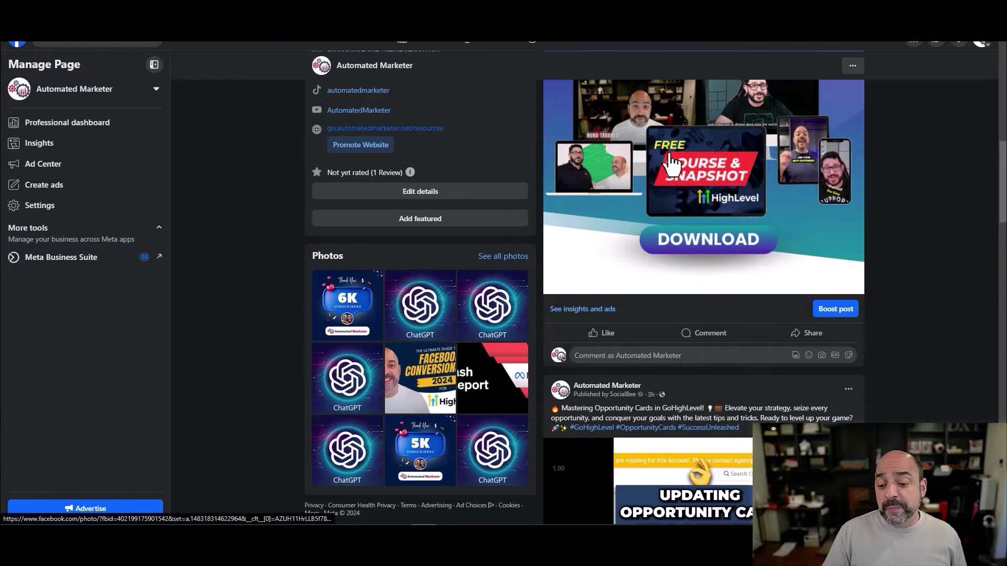
# Step: Expand and read the free GoHighLevel course post on the Automated Marketer Facebook page, including its "COURSE" comment instruction
pyautogui.scroll(3, 680, 211)
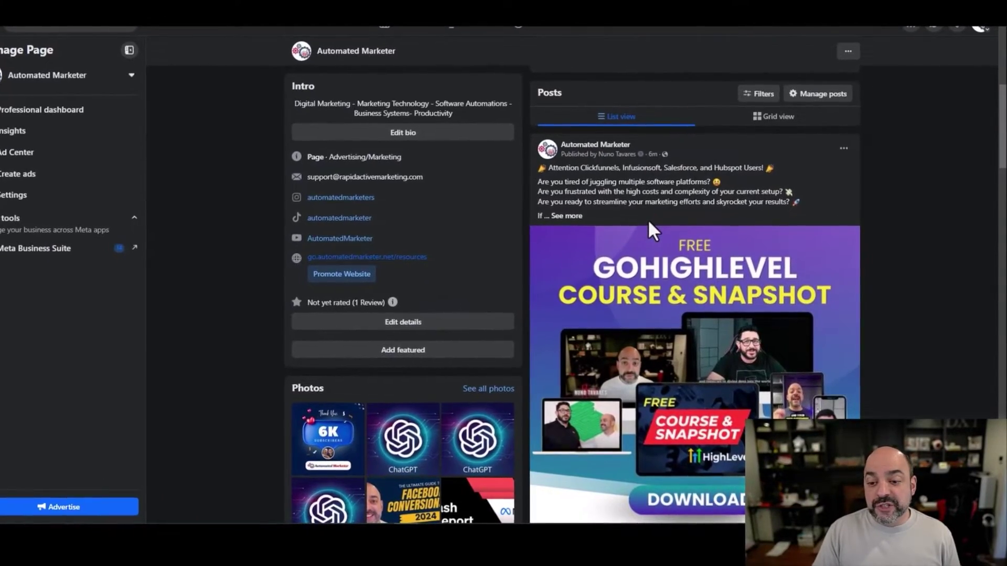
pyautogui.click(553, 214)
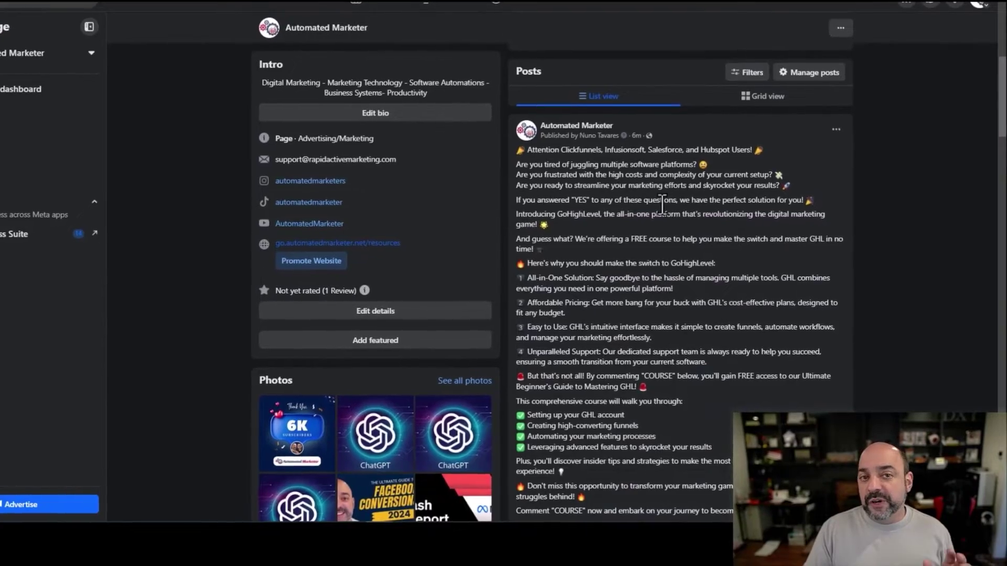
pyautogui.scroll(-3, 676, 200)
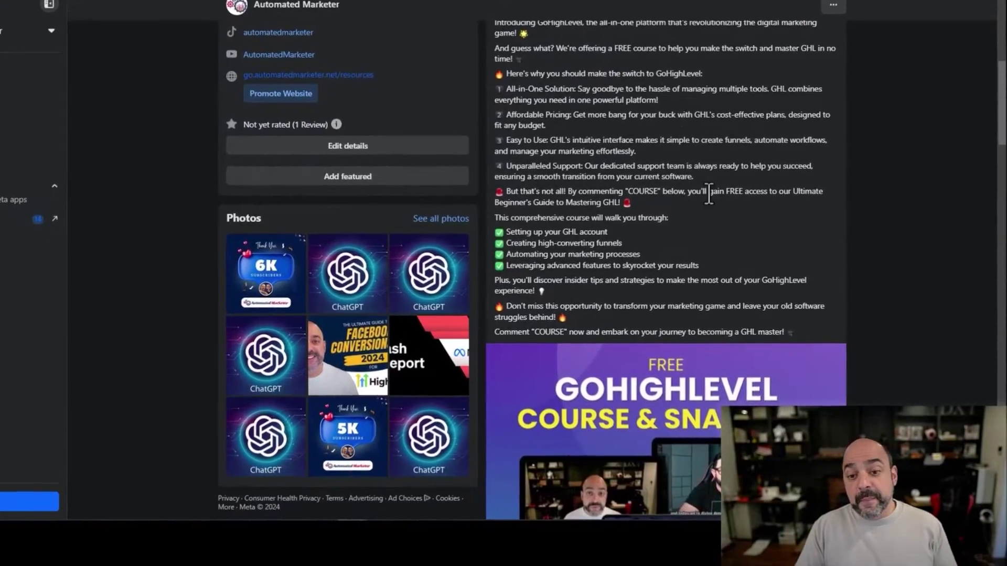
pyautogui.scroll(-5, 696, 196)
pyautogui.scroll(-5, 709, 189)
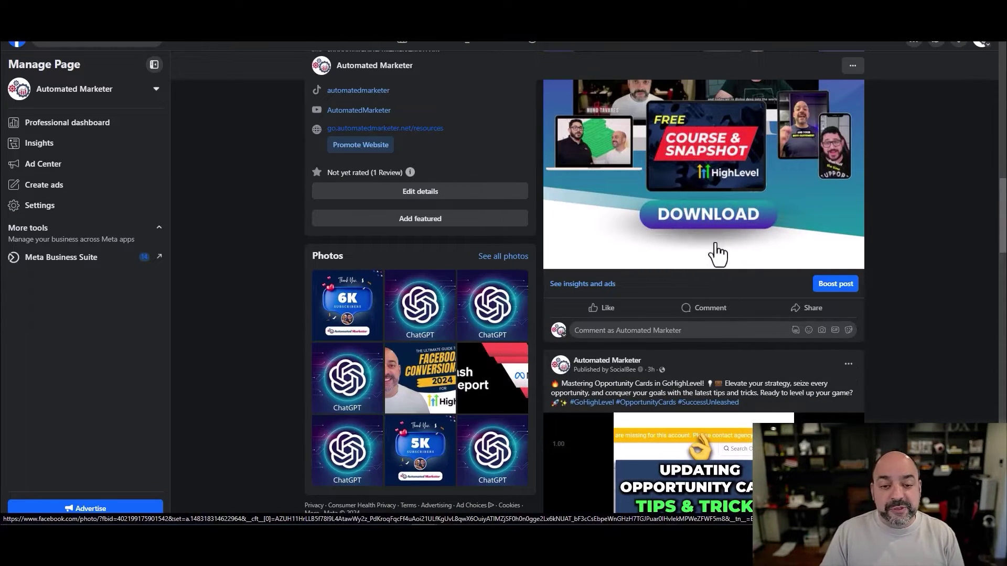
pyautogui.scroll(5, 717, 254)
pyautogui.scroll(8, 753, 236)
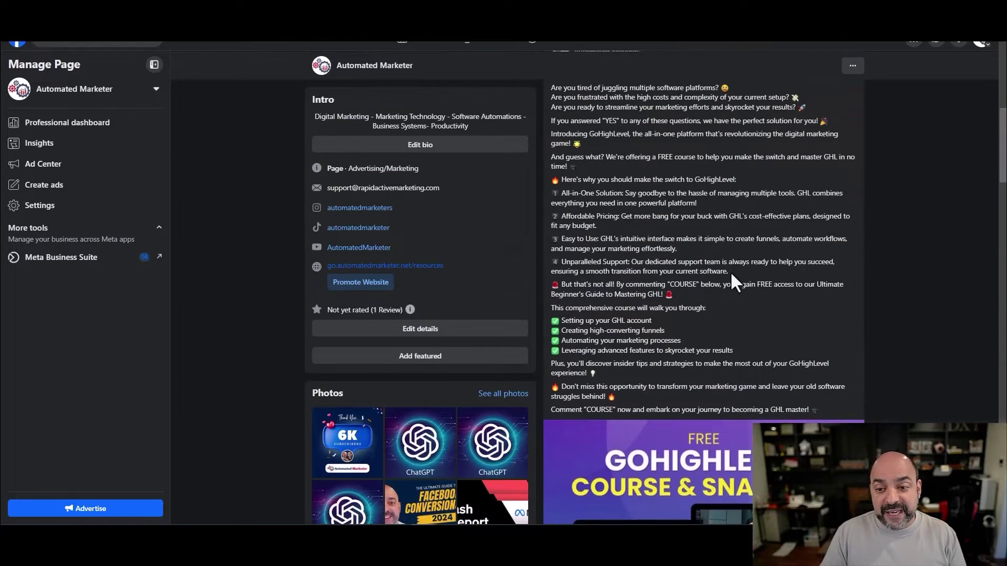
pyautogui.scroll(6, 726, 262)
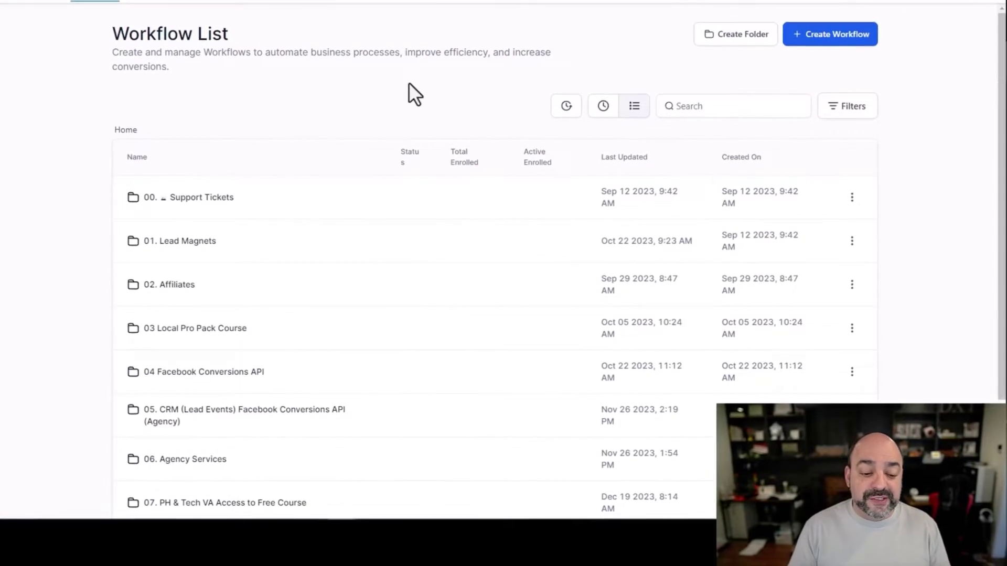
# Step: Create a new workflow from scratch inside the 01. Lead Magnets folder
pyautogui.click(137, 242)
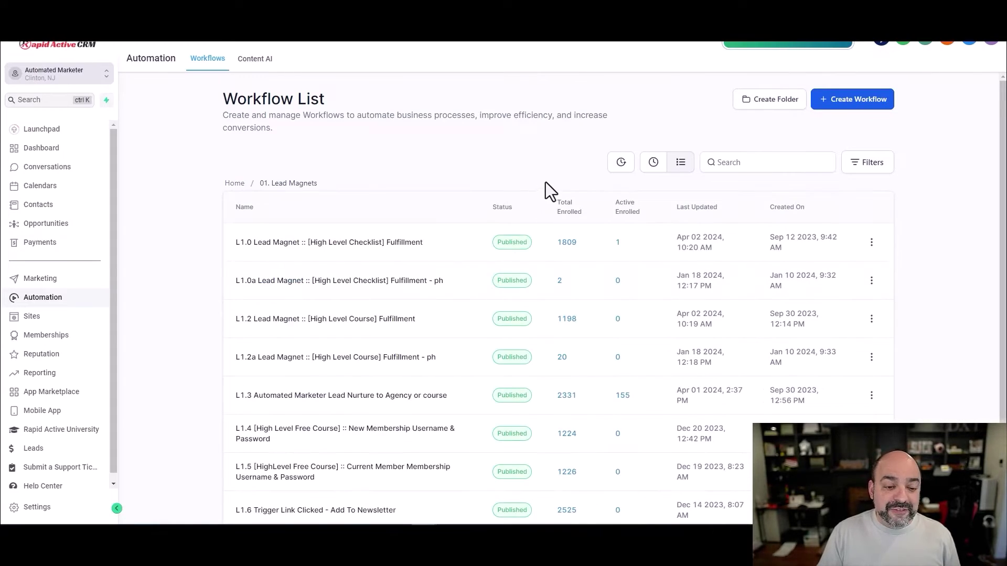
pyautogui.scroll(-1, 544, 194)
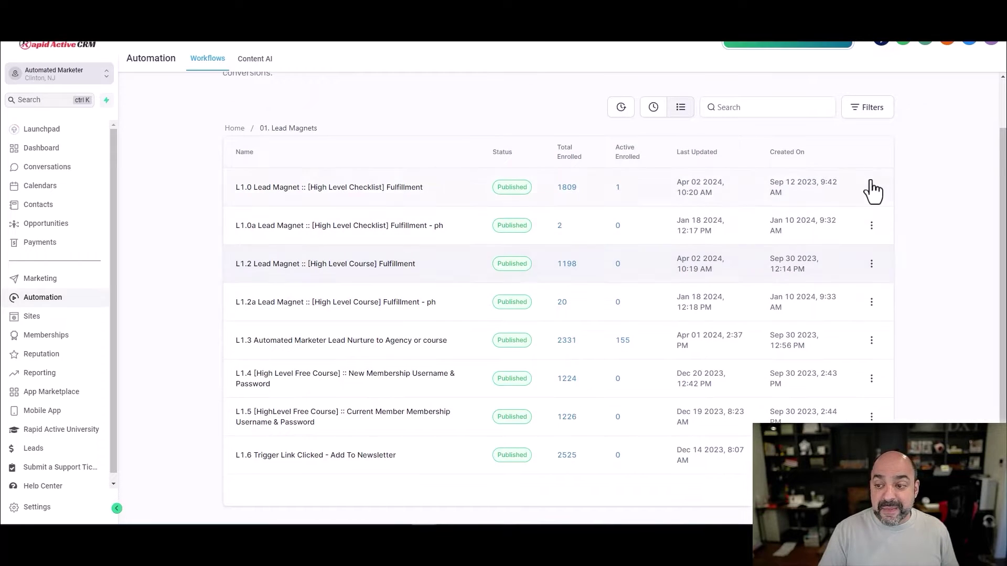
pyautogui.scroll(1, 842, 105)
pyautogui.click(844, 101)
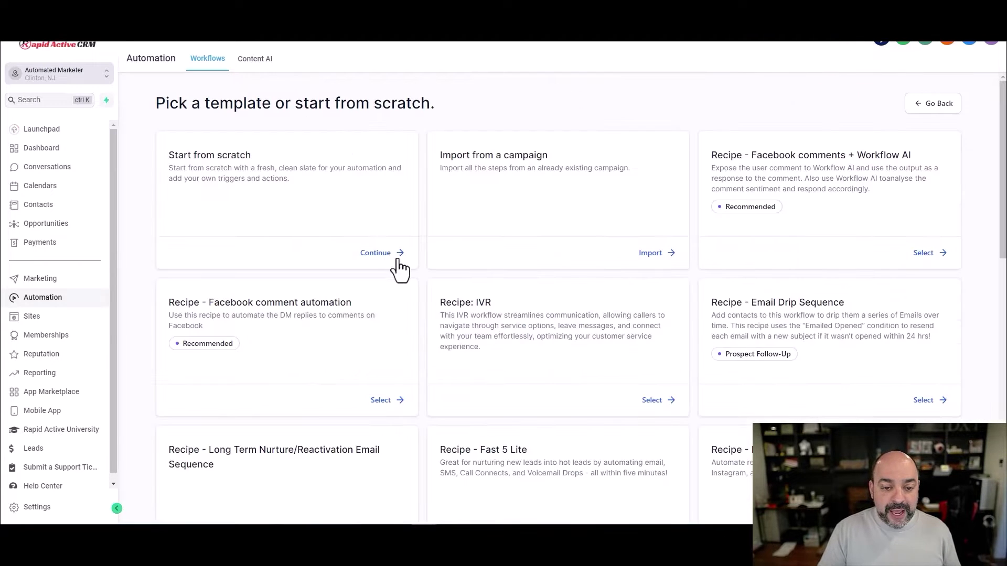
pyautogui.click(386, 262)
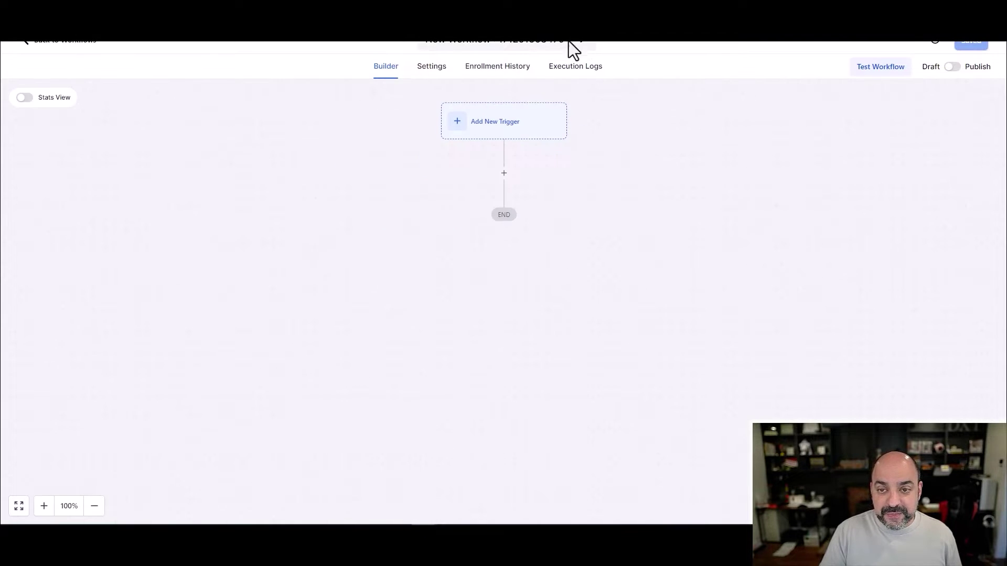
# Step: Rename the workflow as "L1.7 Facebook Comment - Free Course"
pyautogui.click(440, 46)
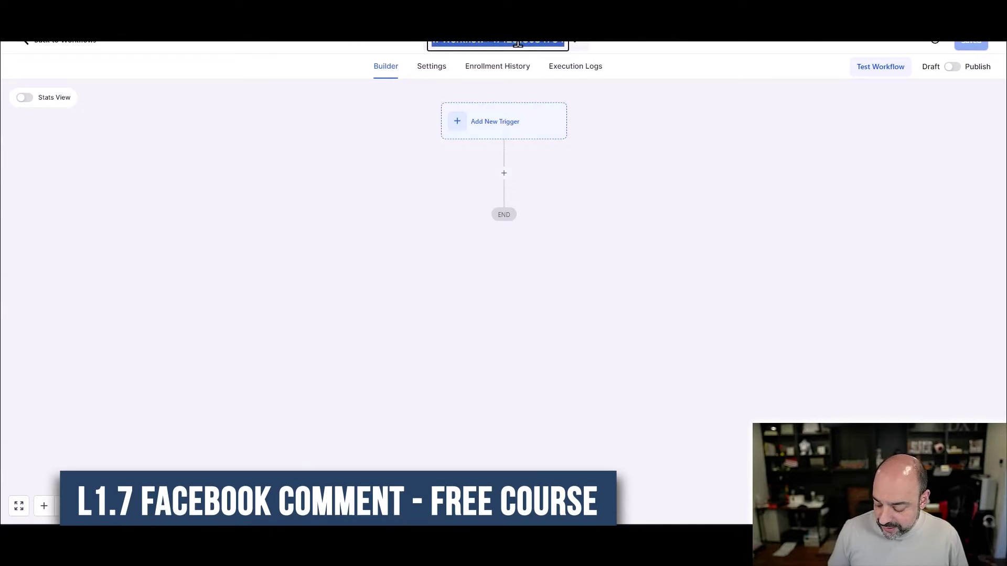
pyautogui.hotkey('ctrl', 'a')
pyautogui.write('L1')
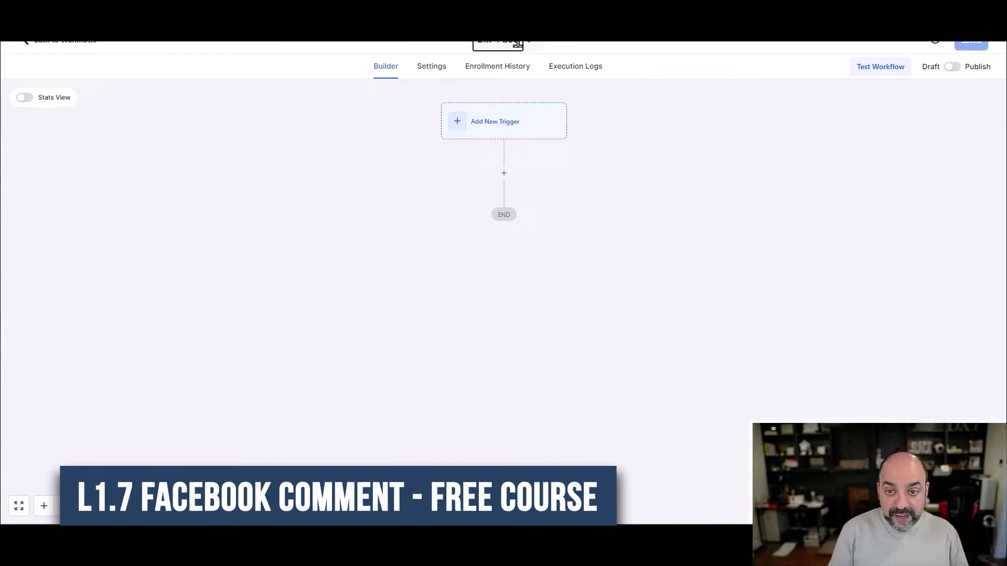
pyautogui.write('.7 Facebook Comment - Free')
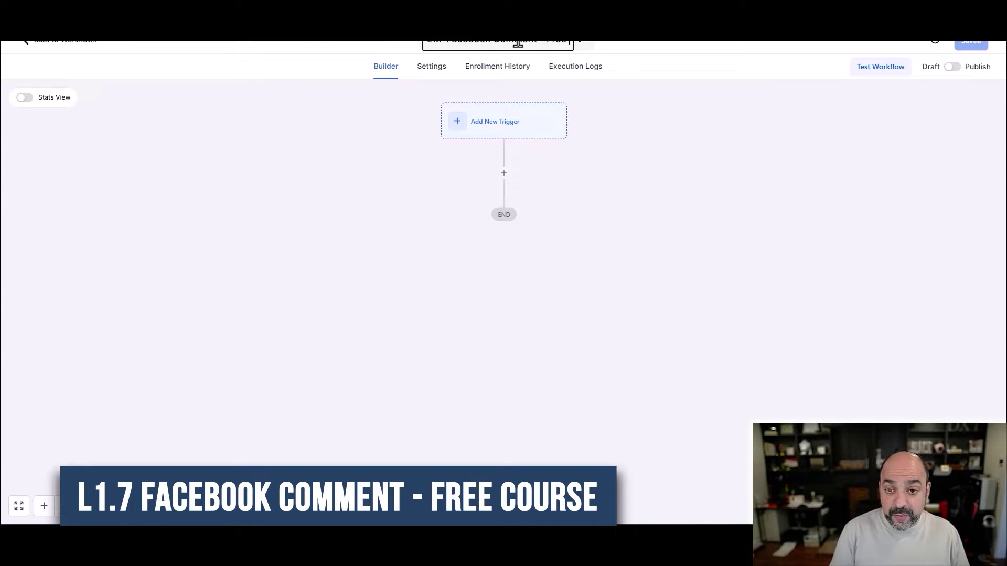
pyautogui.write(' Course')
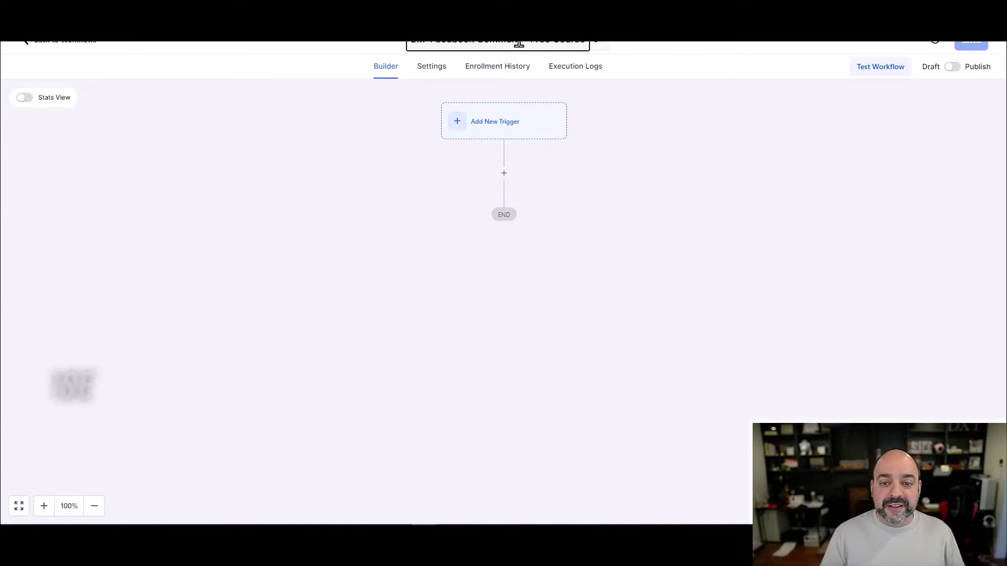
pyautogui.click(485, 138)
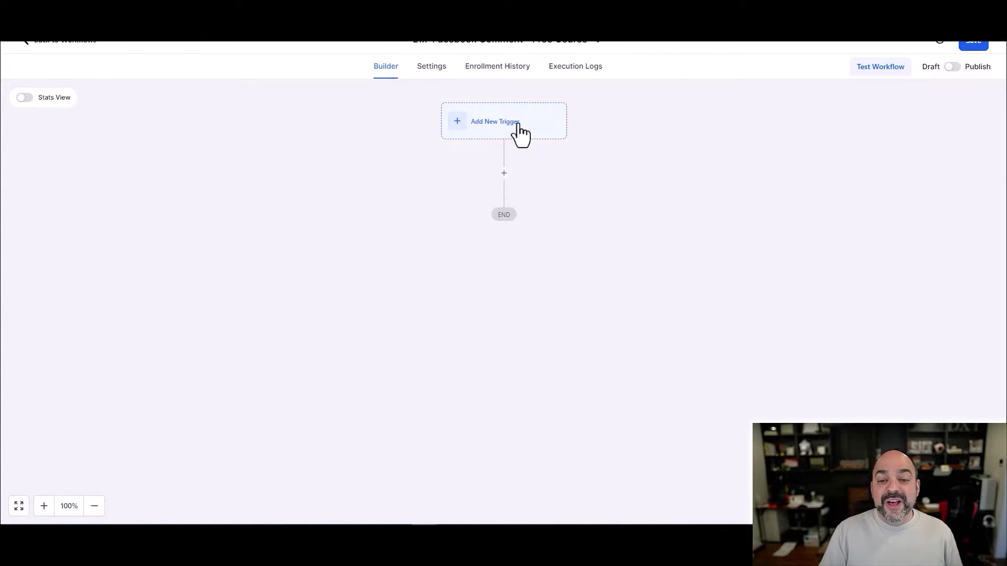
# Step: Start a new workflow trigger and search the available triggers for "facebook"
pyautogui.click(521, 134)
pyautogui.click(813, 161)
pyautogui.write('fa')
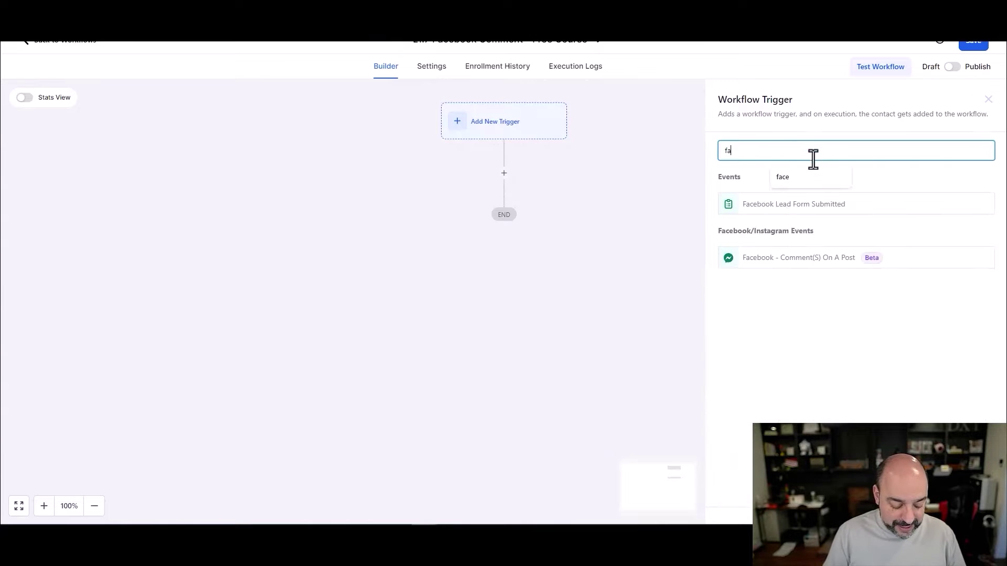
pyautogui.write('cebook')
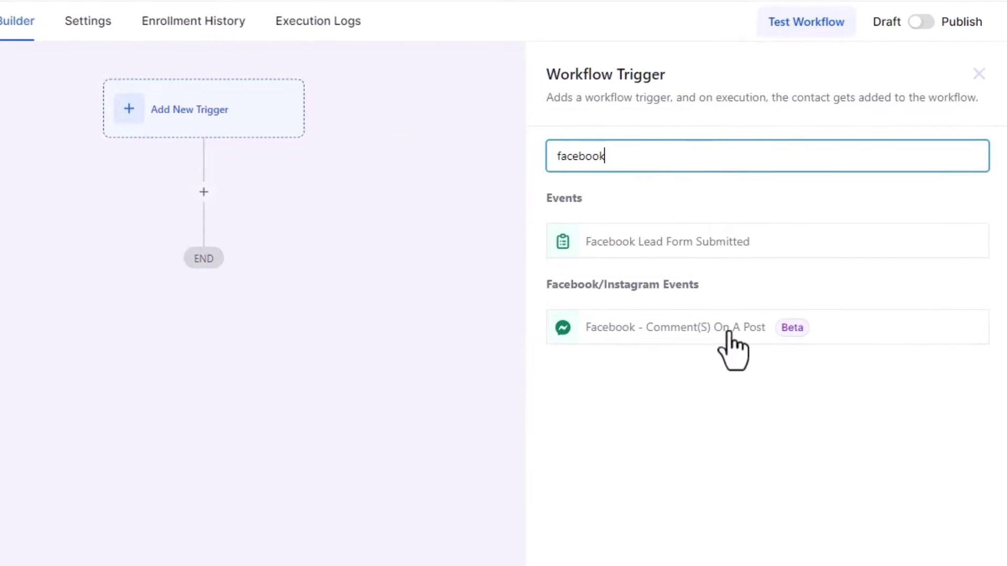
# Step: Search the available triggers for "insta" to look at the Instagram options
pyautogui.doubleClick(655, 156)
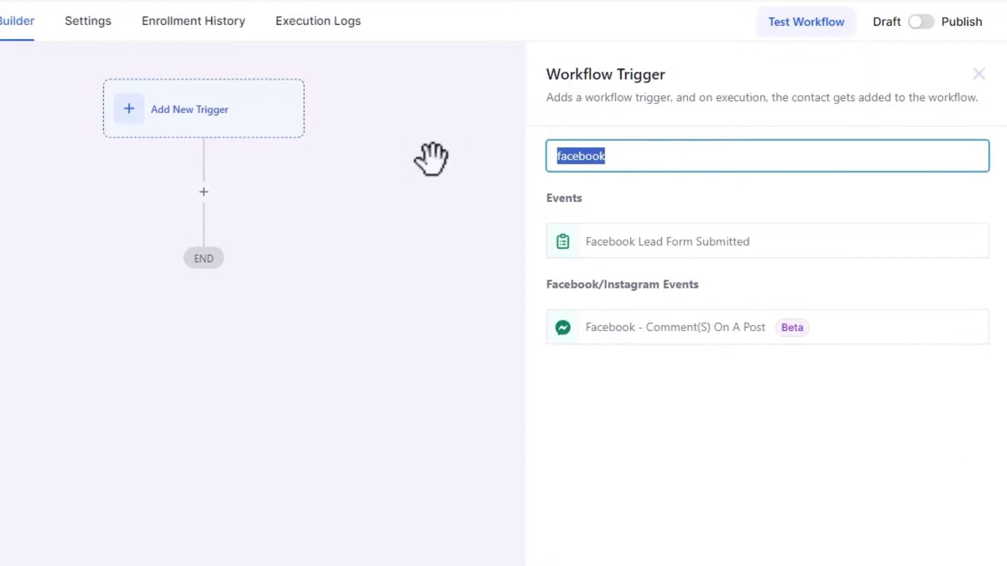
pyautogui.press('BackSpace')
pyautogui.write('insta')
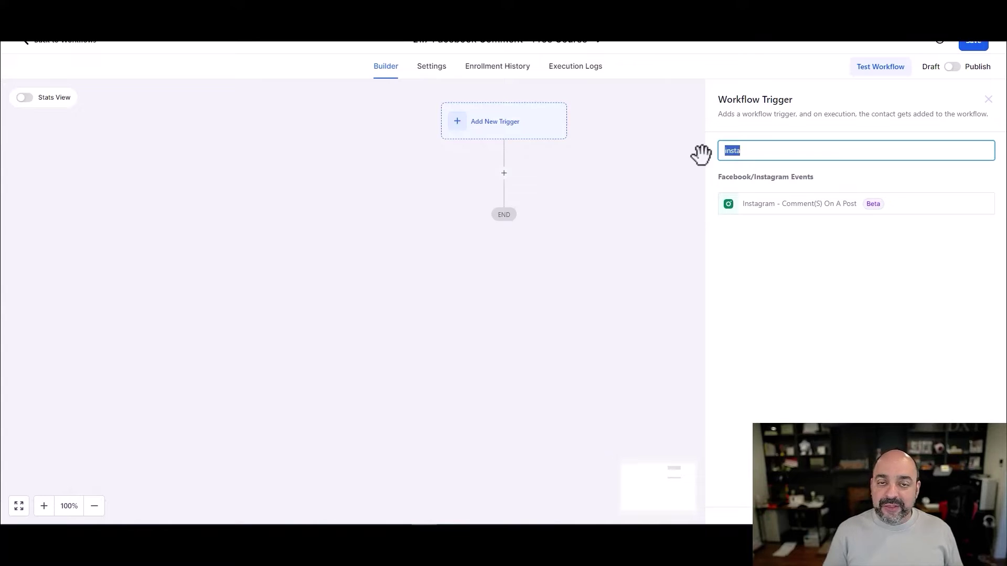
# Step: Choose the Facebook - Comment(s) on a Post trigger and set its page filter to Automated Marketer
pyautogui.write('facebook')
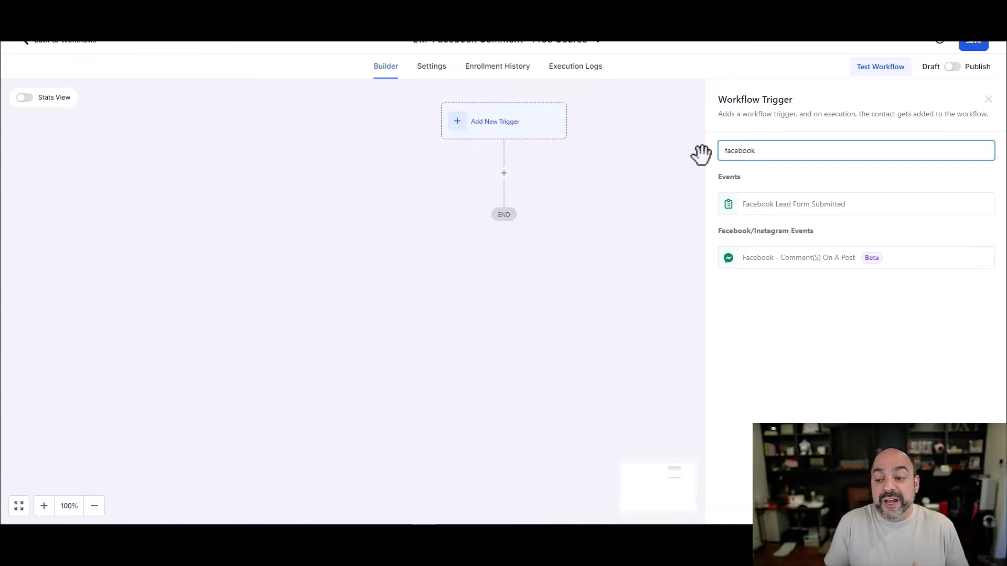
pyautogui.click(828, 257)
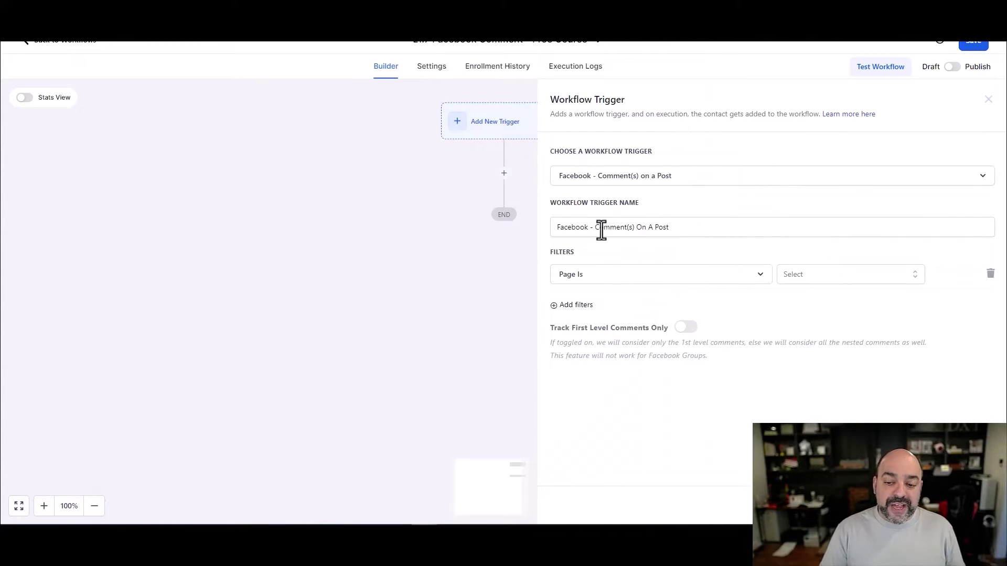
pyautogui.click(860, 280)
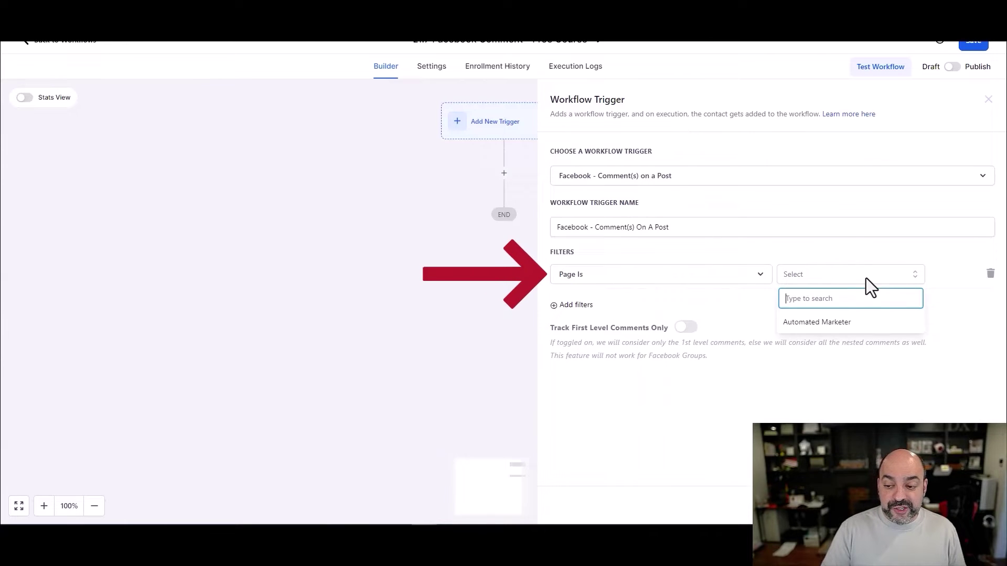
pyautogui.click(845, 334)
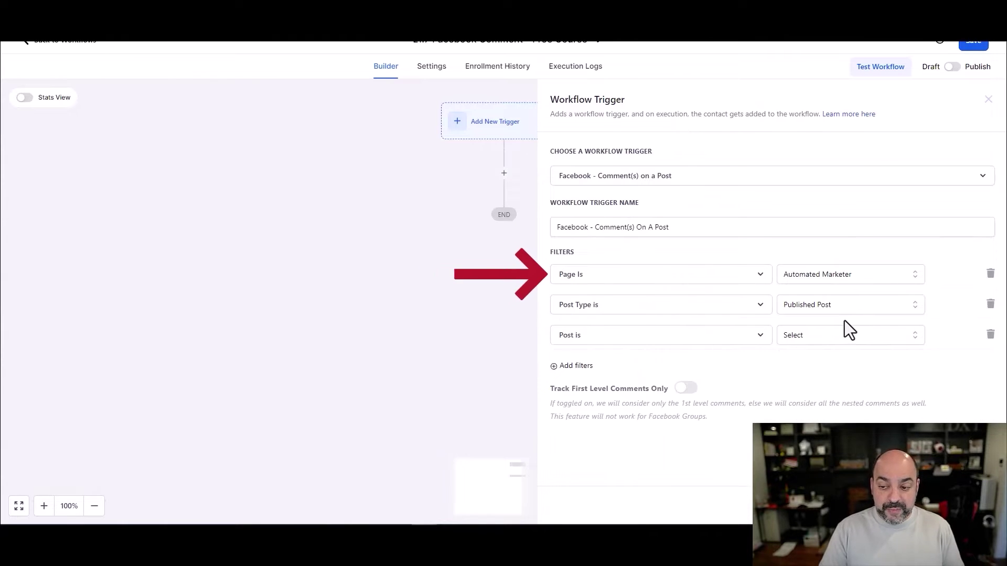
# Step: Try Custom as the trigger's post type, look at the related filter fields, and return the type to Published Post
pyautogui.click(802, 304)
pyautogui.click(819, 351)
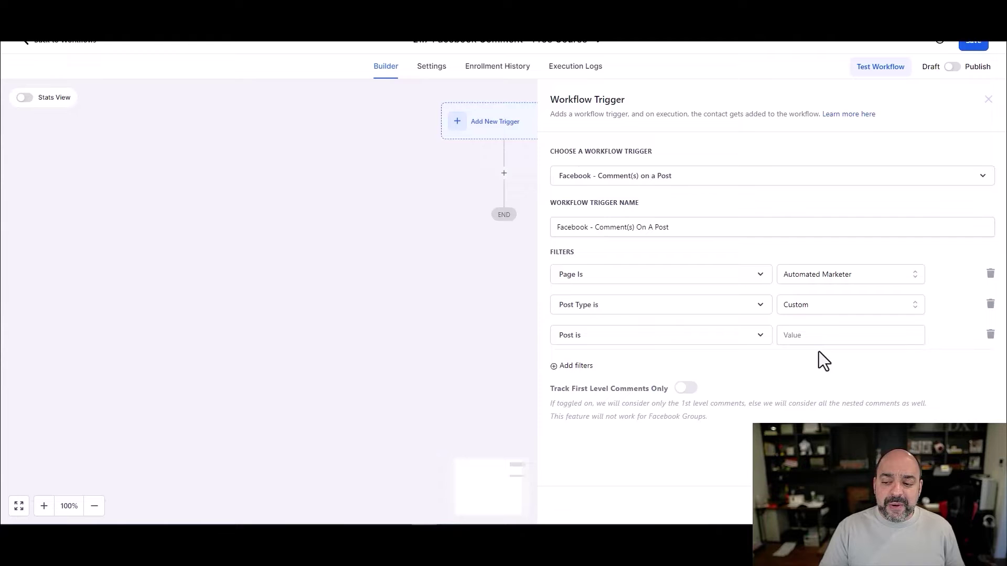
pyautogui.click(651, 336)
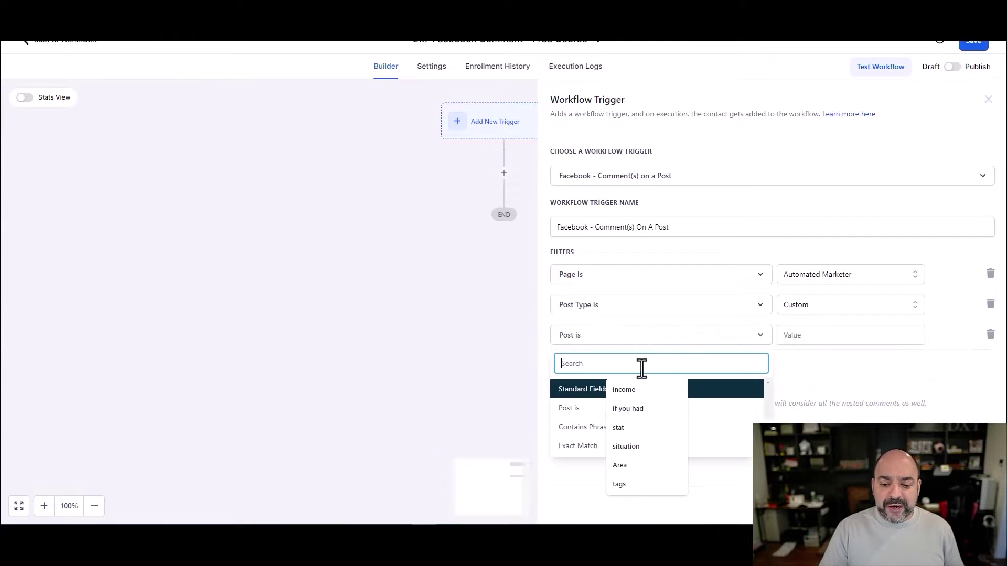
pyautogui.click(859, 310)
pyautogui.click(835, 372)
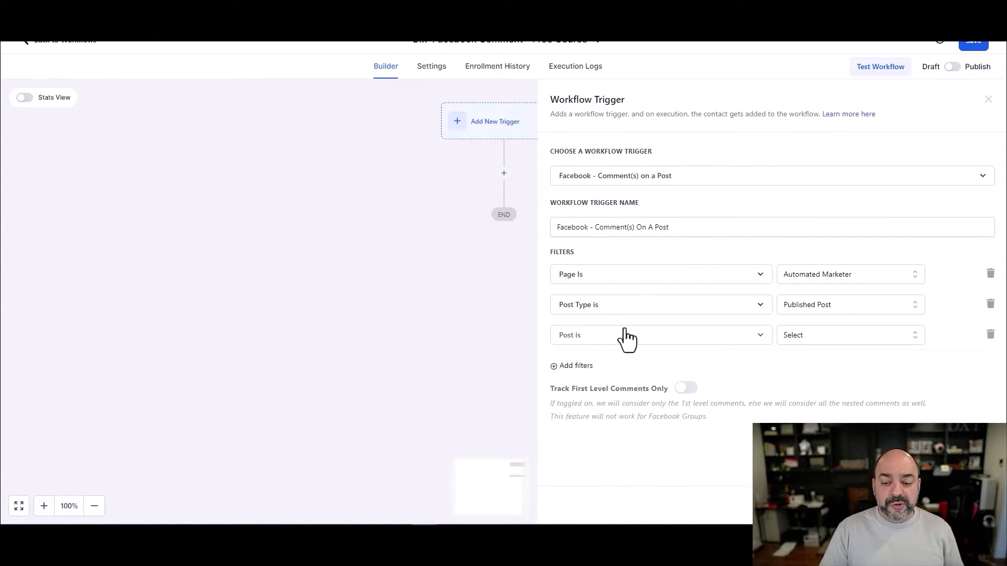
# Step: Set the trigger's post filter to the "Attention Clickfunnels, Infusionsoft, Salesforc..." post dated 07-Apr-2024
pyautogui.click(819, 336)
pyautogui.click(687, 338)
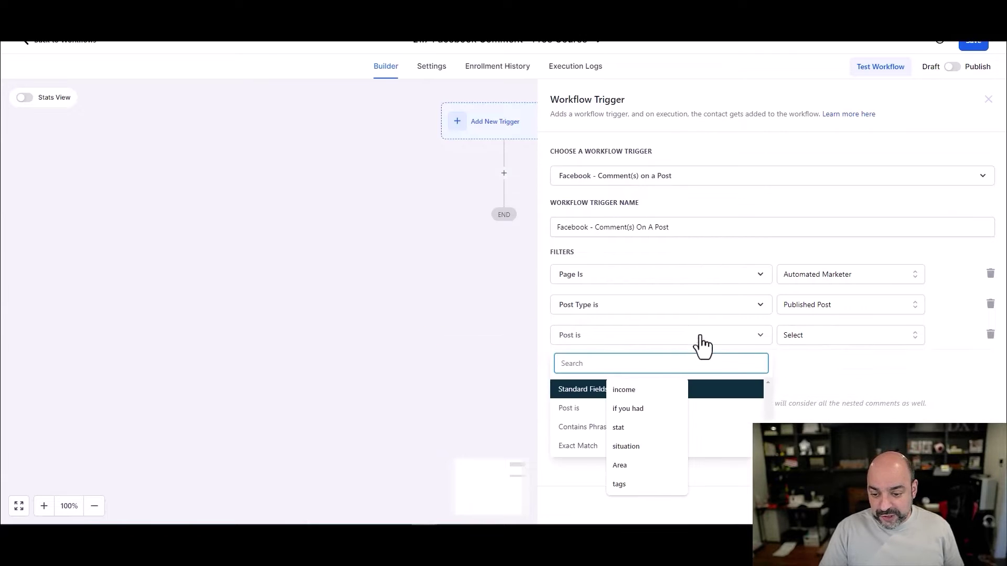
pyautogui.click(918, 335)
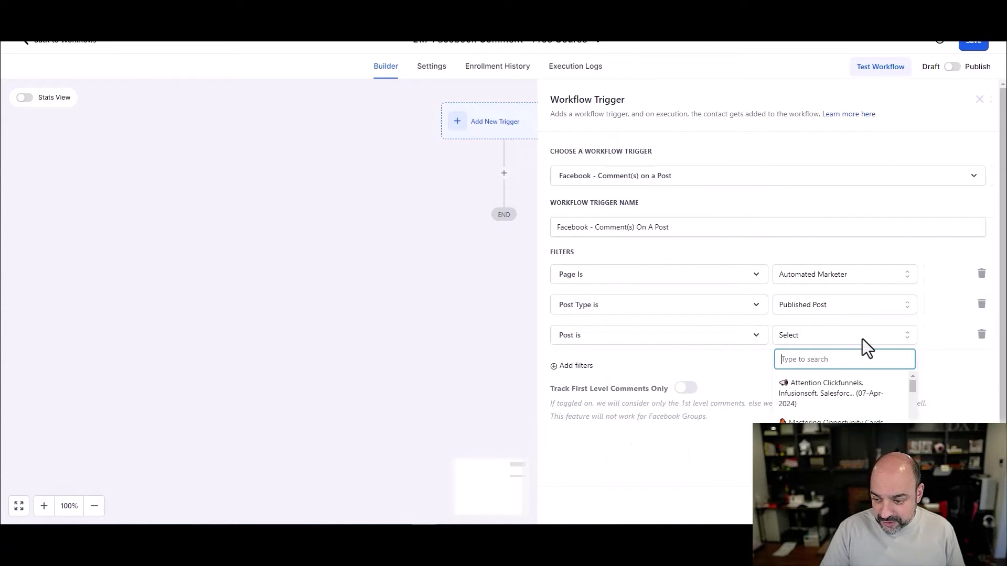
pyautogui.click(854, 404)
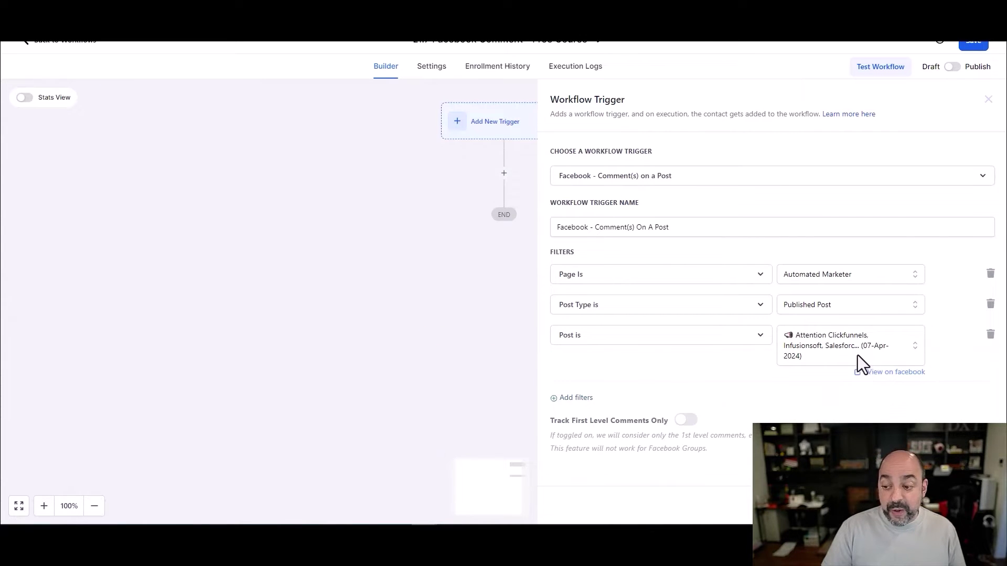
# Step: Check the selected post on Facebook and turn on Track First Level Comments Only for the trigger
pyautogui.click(891, 370)
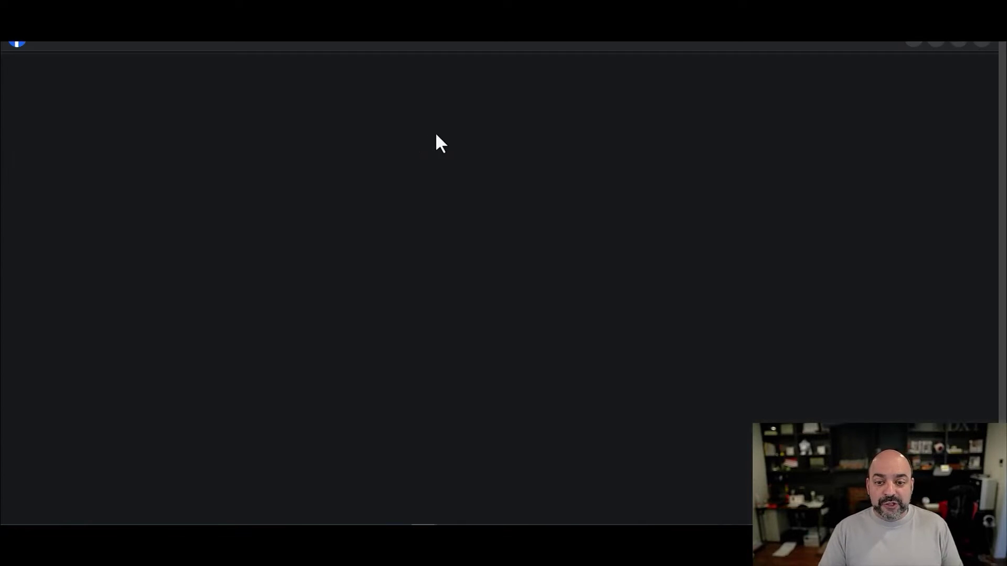
pyautogui.scroll(-5, 705, 309)
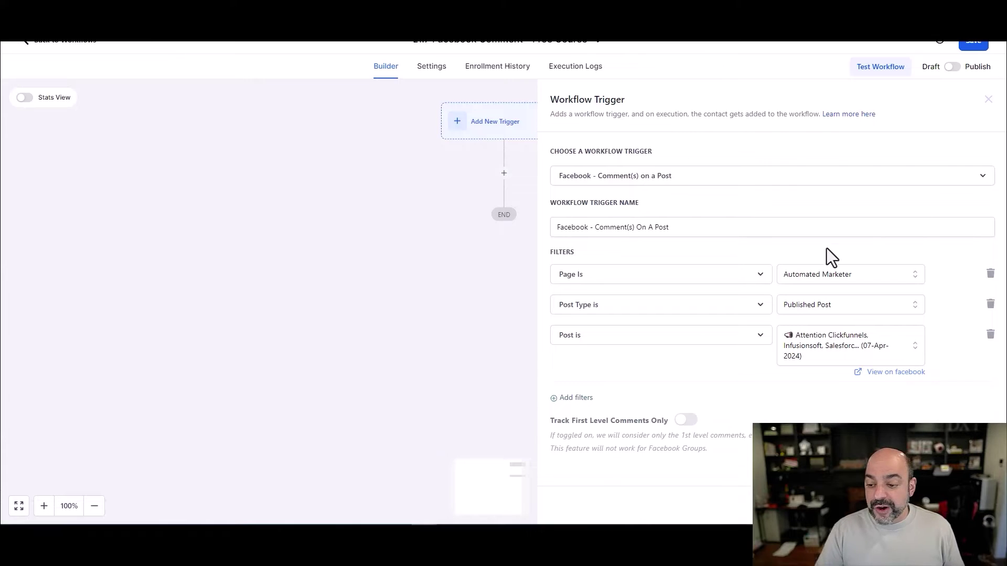
pyautogui.click(688, 421)
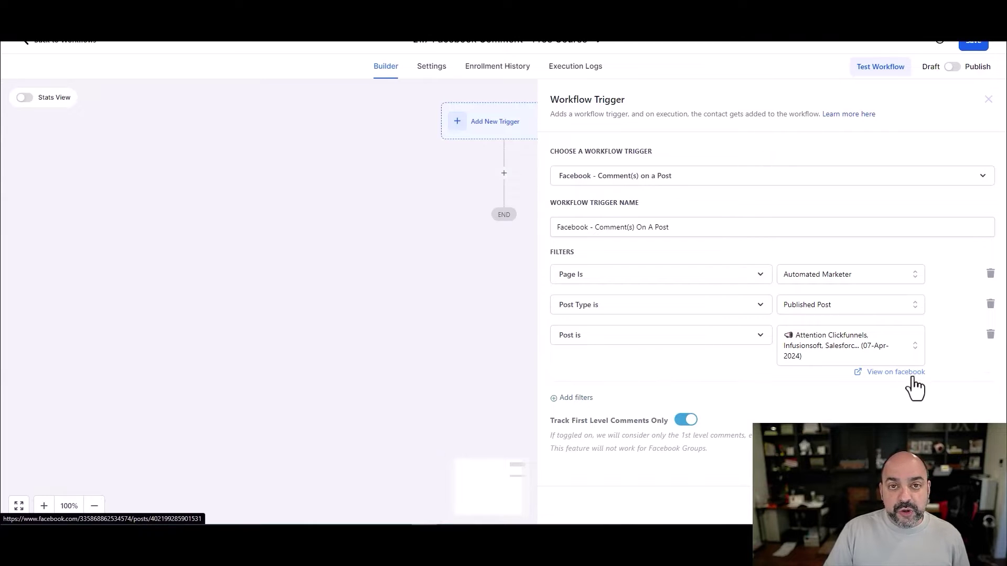
# Step: Add a Contains Phrase filter to the trigger and set its phrase to "Course"
pyautogui.click(575, 398)
pyautogui.click(620, 399)
pyautogui.click(621, 413)
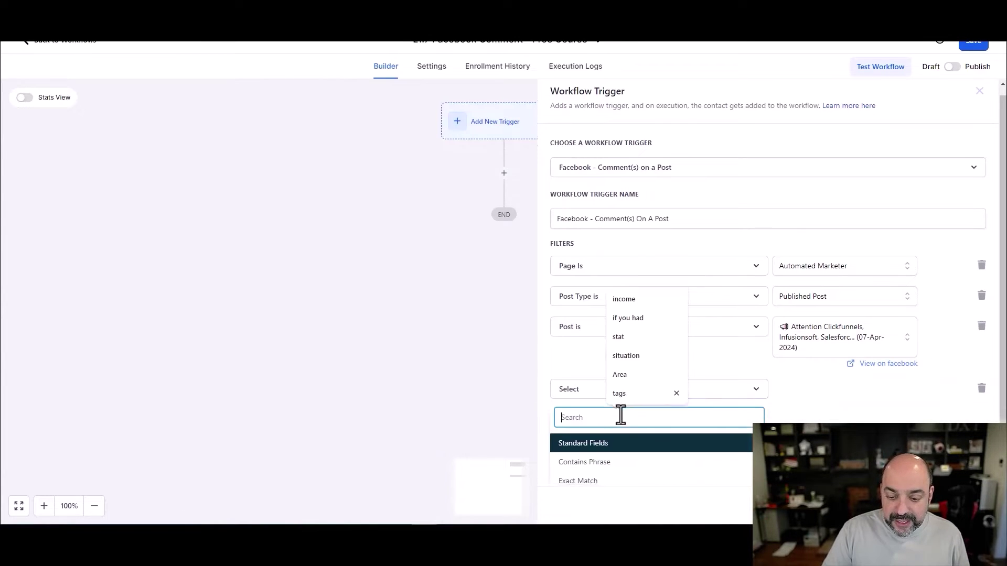
pyautogui.click(637, 458)
pyautogui.click(841, 399)
pyautogui.write('Course')
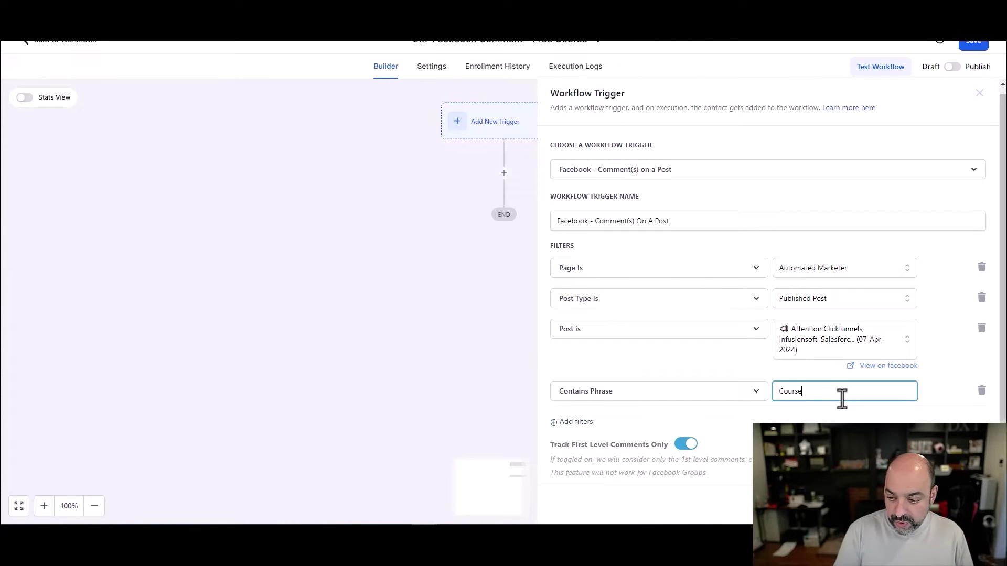
pyautogui.click(576, 423)
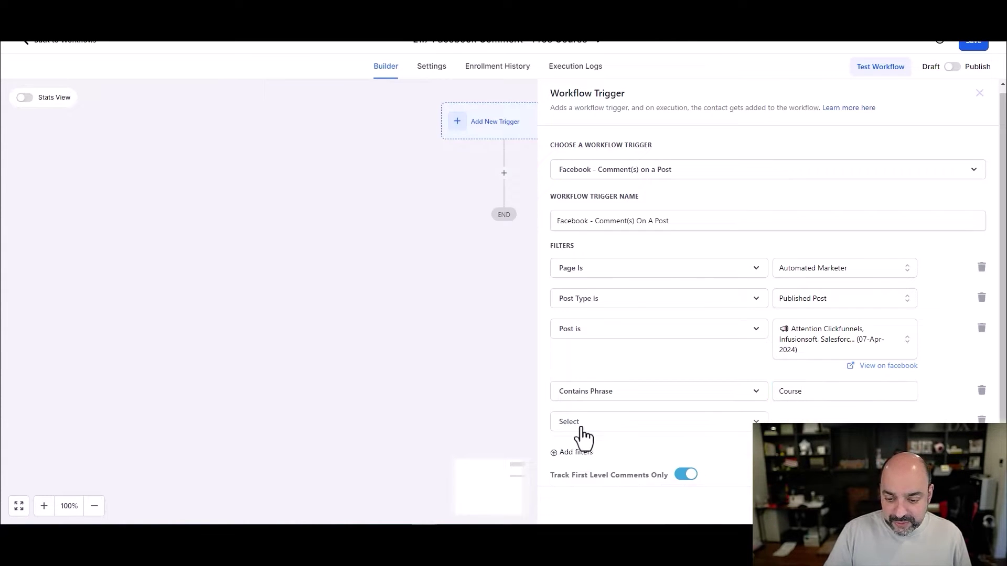
pyautogui.click(610, 422)
pyautogui.click(616, 448)
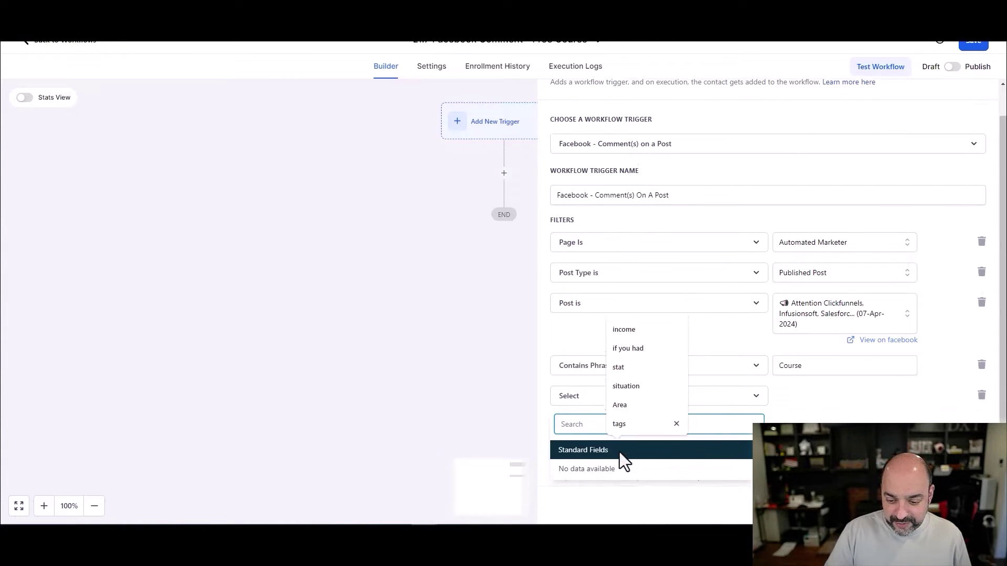
pyautogui.click(982, 394)
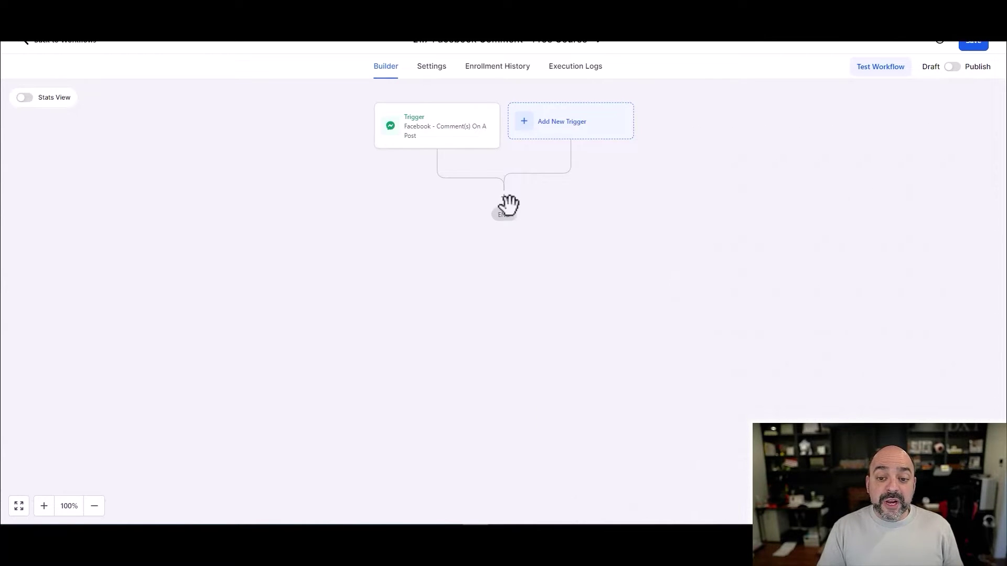
# Step: Add a Respond On Comment action below the Facebook comment trigger
pyautogui.click(505, 198)
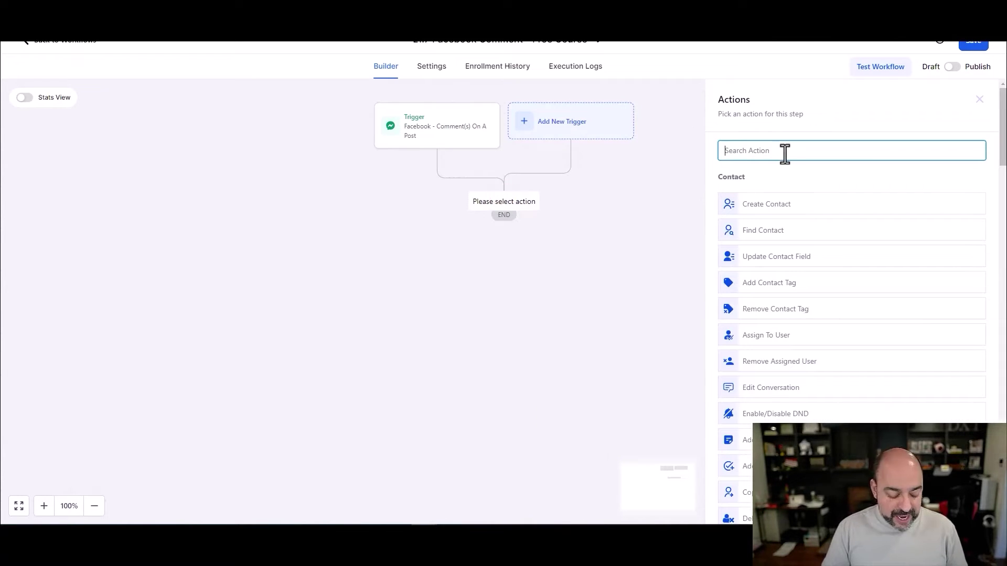
pyautogui.write('rtespo')
pyautogui.press('BackSpace')
pyautogui.press('BackSpace')
pyautogui.press('BackSpace')
pyautogui.press('BackSpace')
pyautogui.press('BackSpace')
pyautogui.press('BackSpace')
pyautogui.write('res')
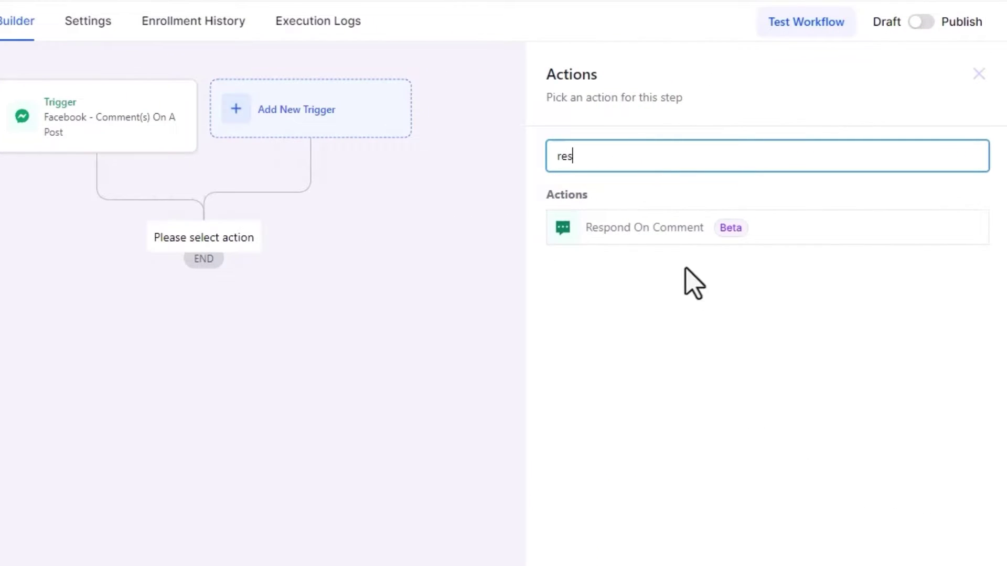
pyautogui.click(681, 237)
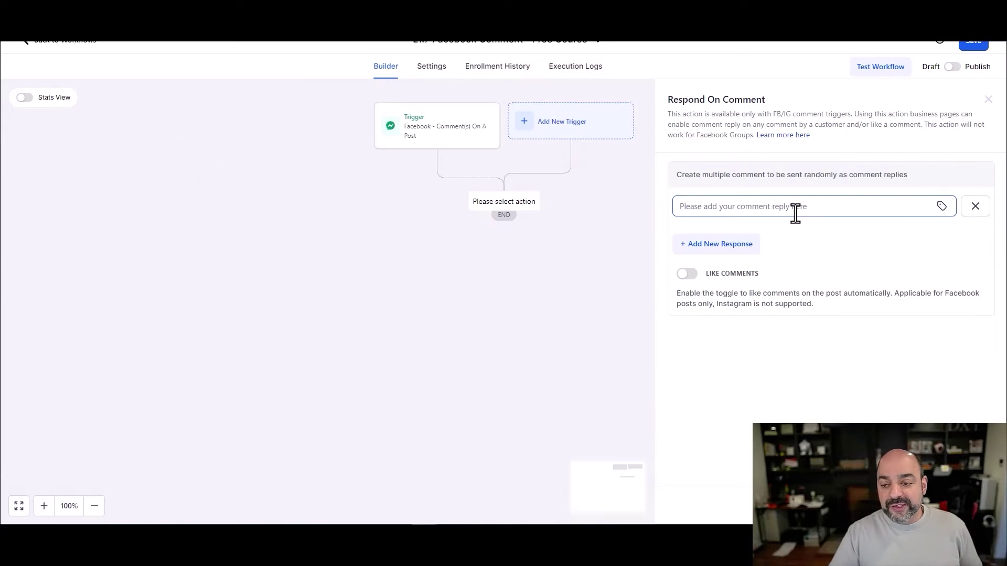
# Step: Write the first comment reply as "{{contact.first_name}}, I am so happy to hear you like our free Course, Download it here, also Check Your DMs"
pyautogui.click(942, 207)
pyautogui.click(890, 259)
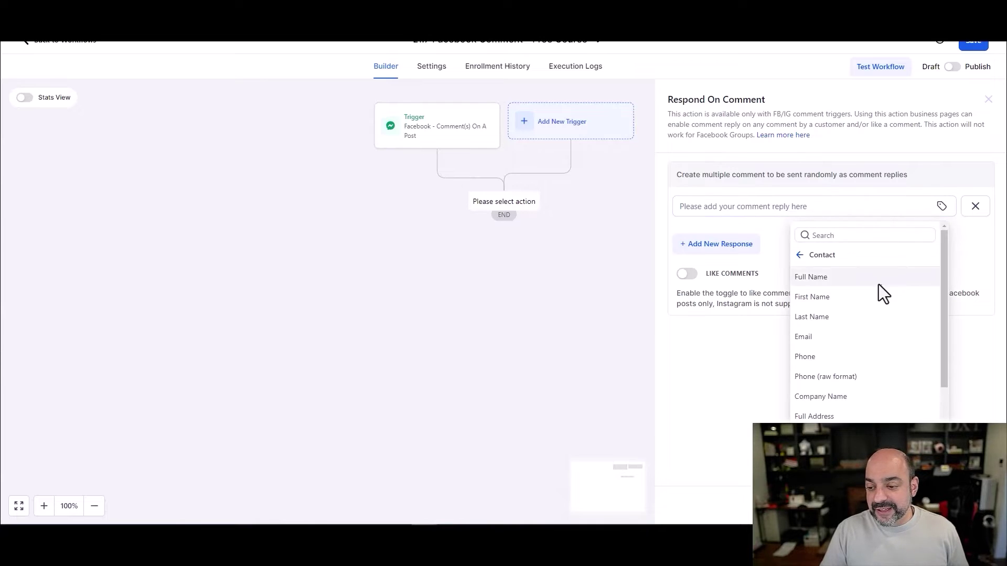
pyautogui.click(870, 276)
pyautogui.write(', I am so happy to hear yo')
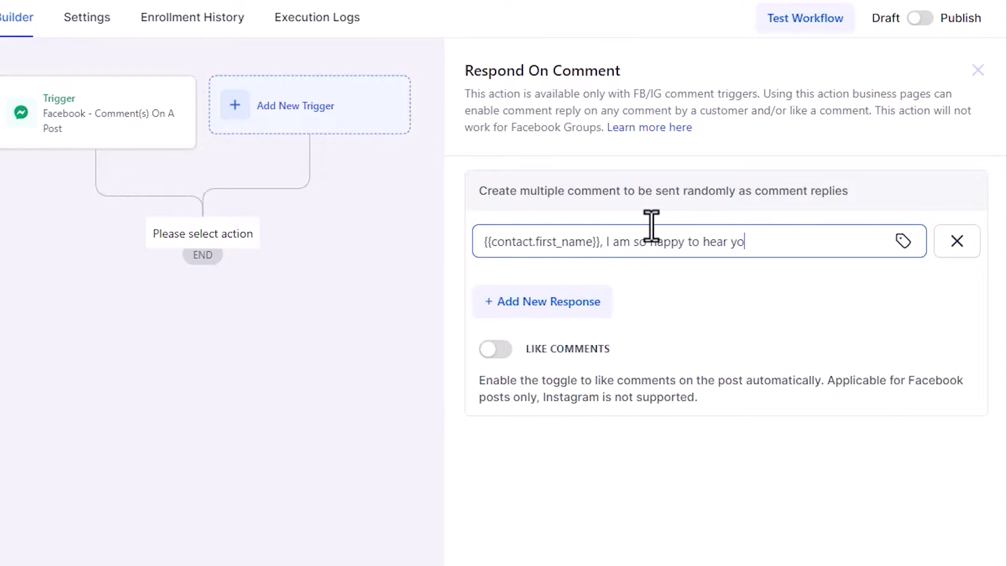
pyautogui.write('u like our free Co')
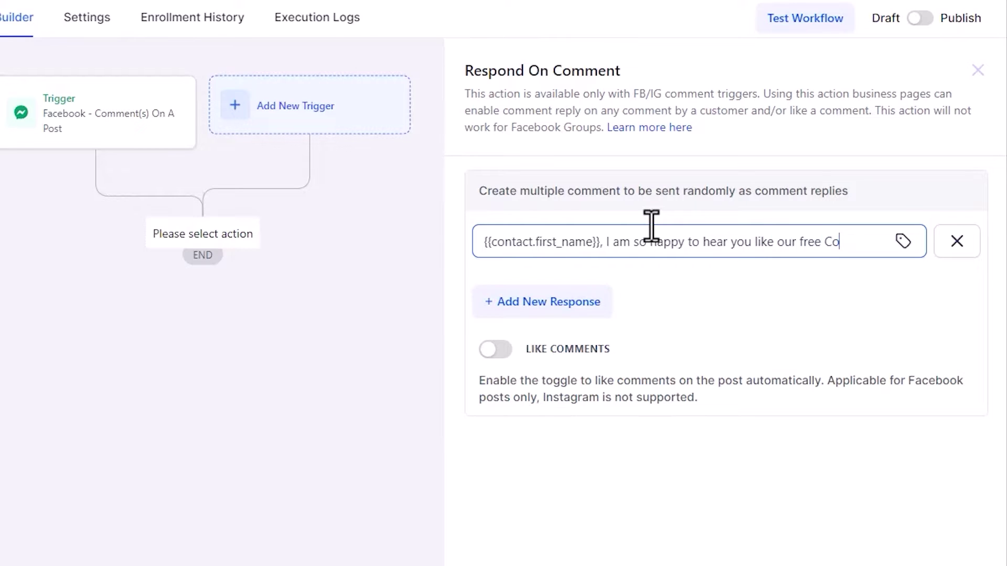
pyautogui.write('urse, Download i')
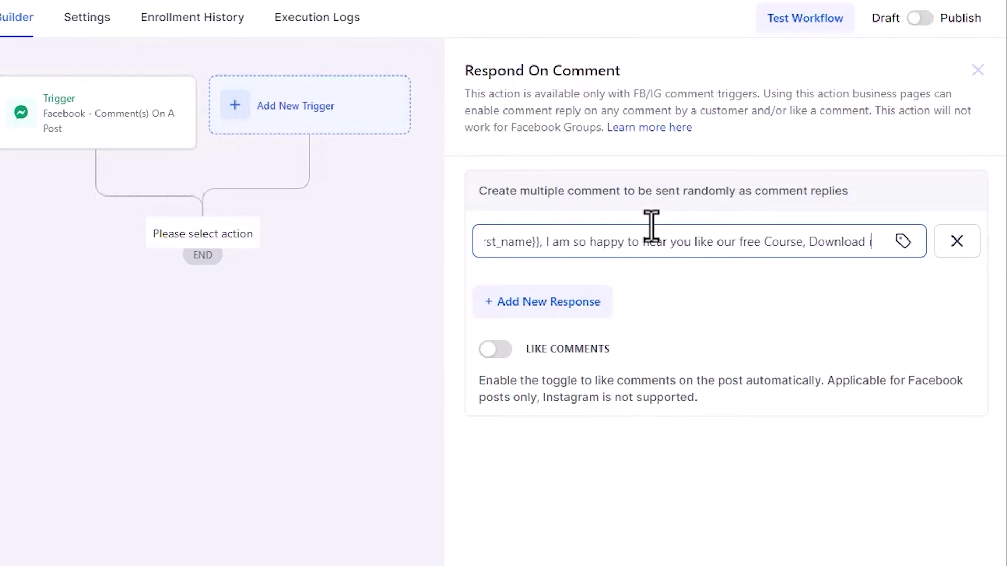
pyautogui.write('t here, also Che')
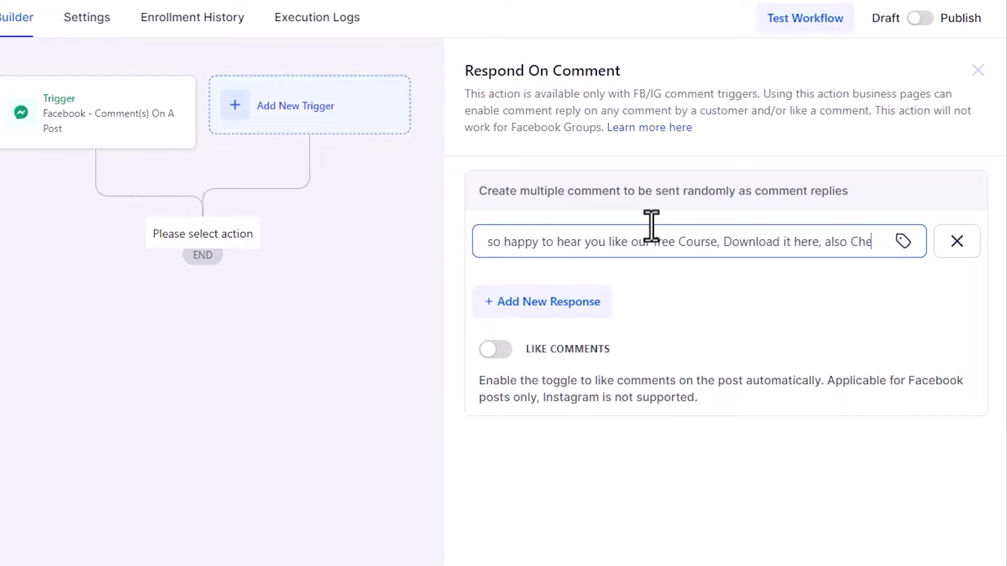
pyautogui.write('ck Your DMs')
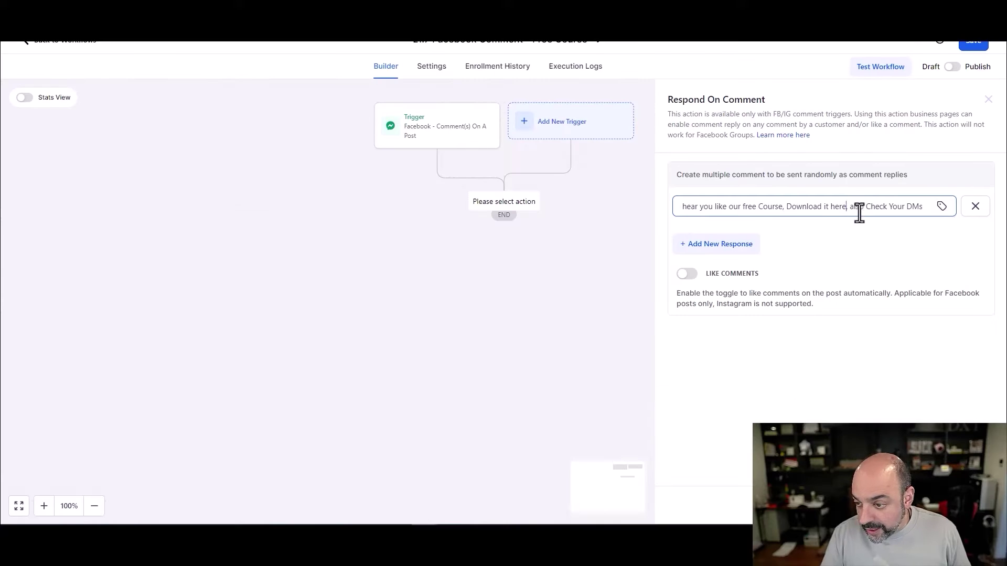
pyautogui.click(751, 241)
pyautogui.write(':')
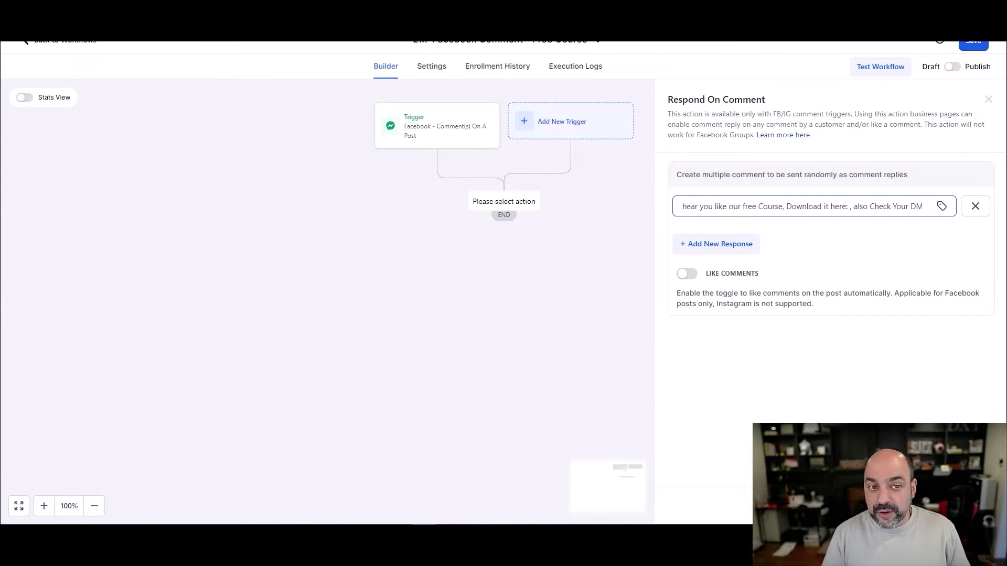
pyautogui.press('Delete')
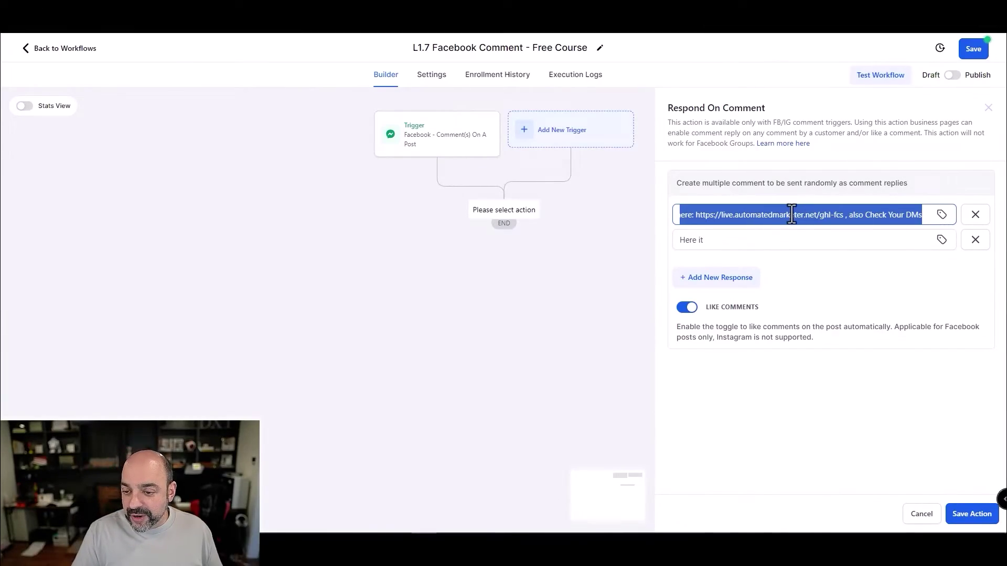
pyautogui.click(796, 215)
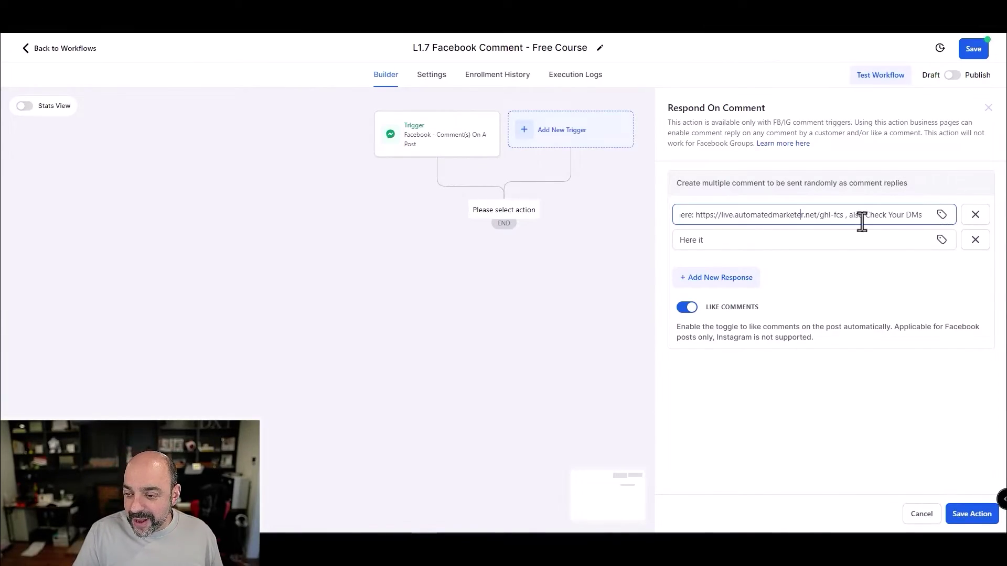
pyautogui.hotkey('ctrl', 'a')
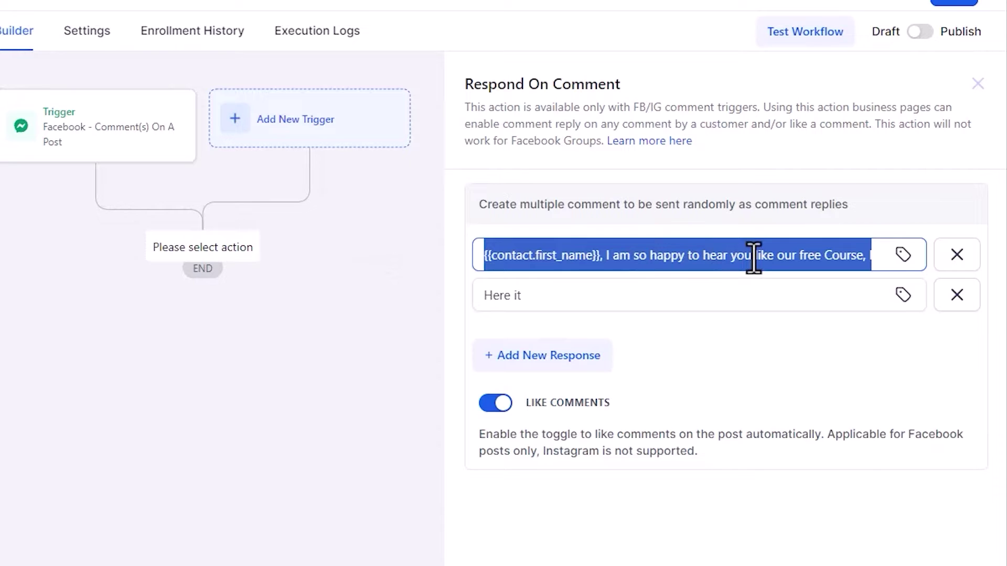
pyautogui.click(849, 214)
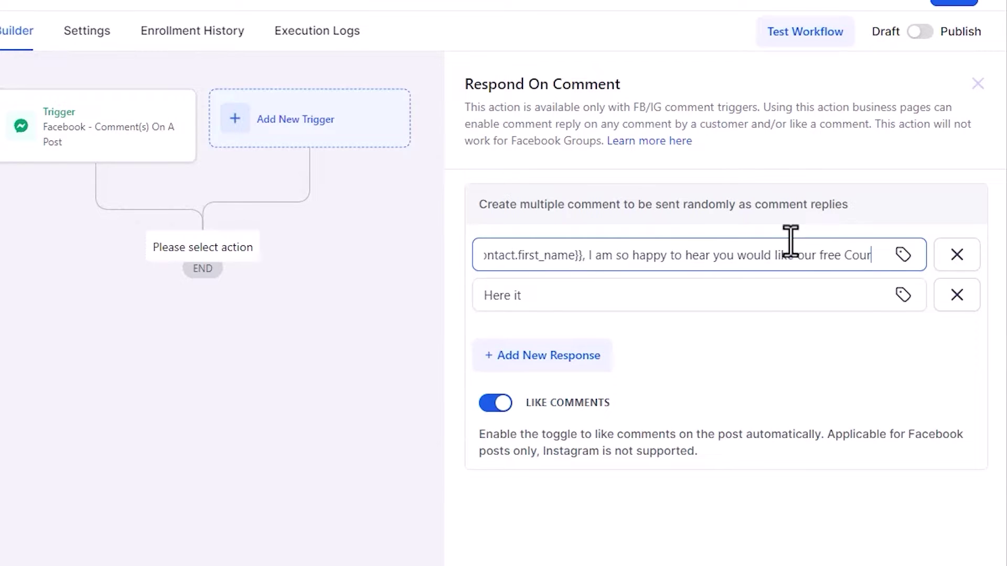
pyautogui.click(580, 292)
pyautogui.write('is, go ahead and download it here:')
pyautogui.write('https://live.automatedmarketer.net/ghl-fcs')
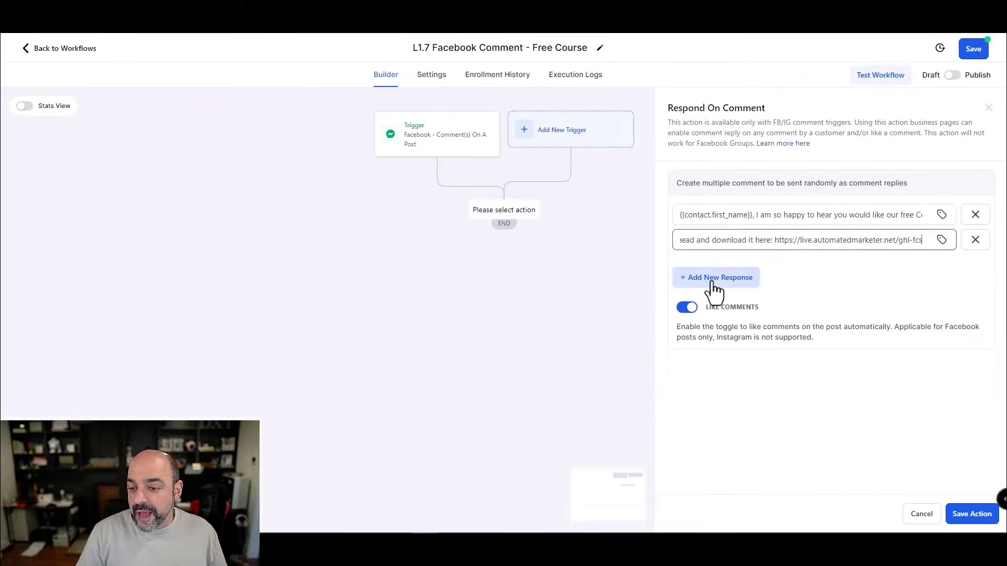
pyautogui.click(511, 357)
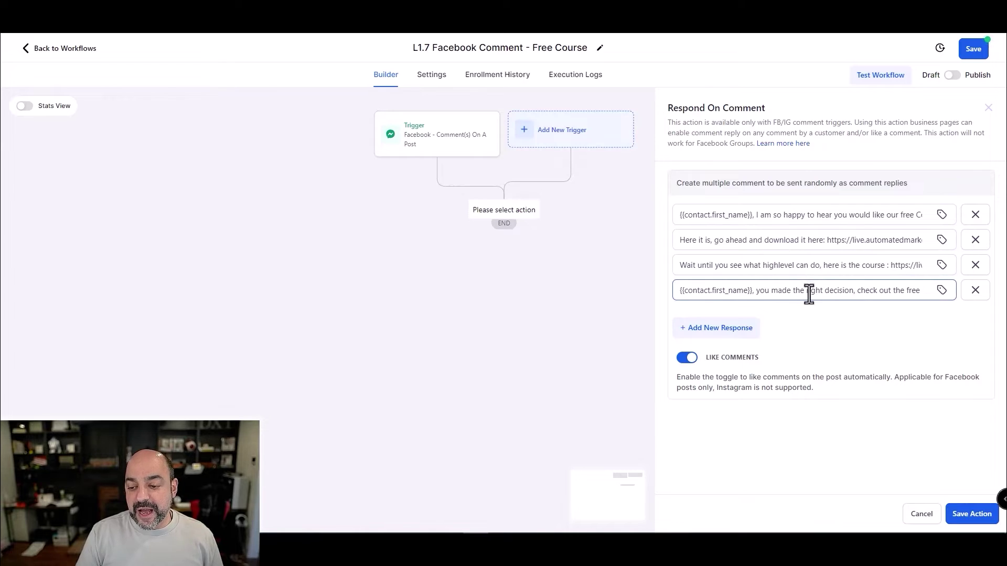
pyautogui.click(974, 515)
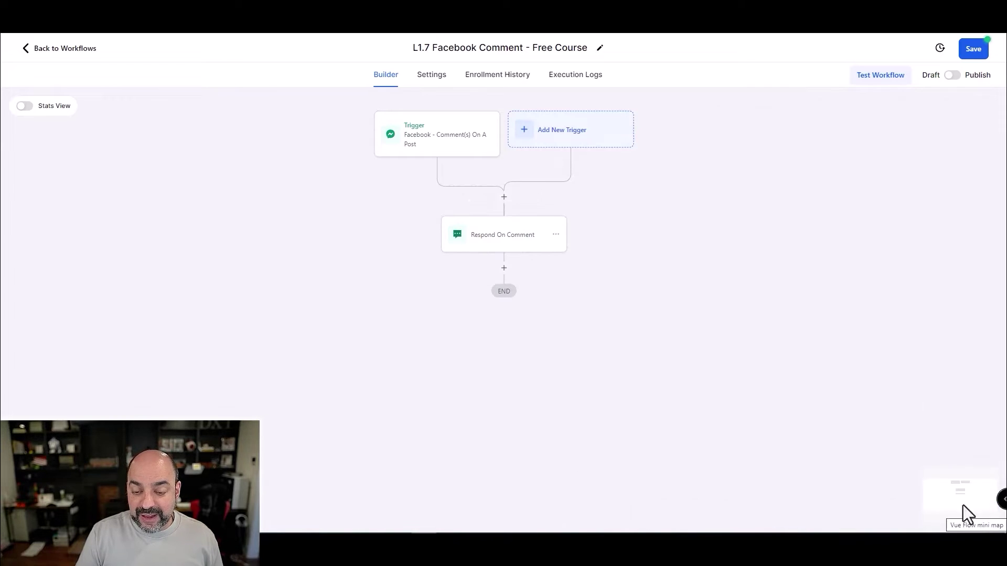
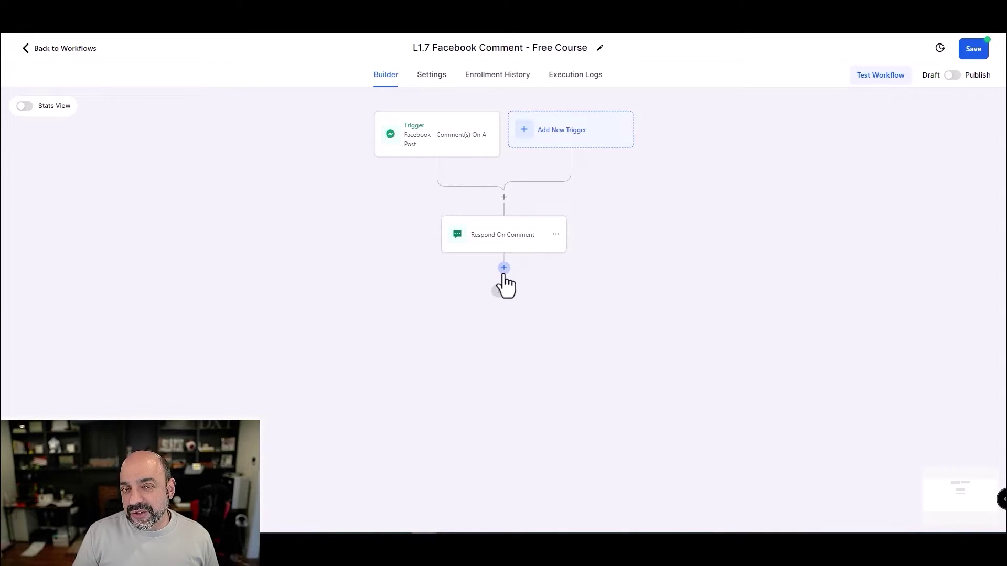
# Step: Add a Wait action after Respond On Comment with a time delay of 1 minute and save it
pyautogui.click(503, 268)
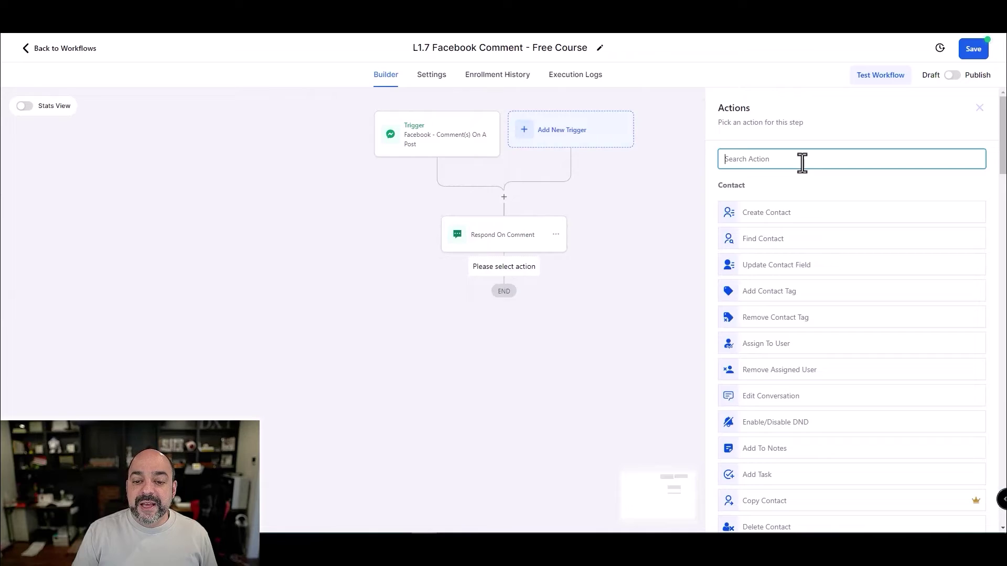
pyautogui.write('wait')
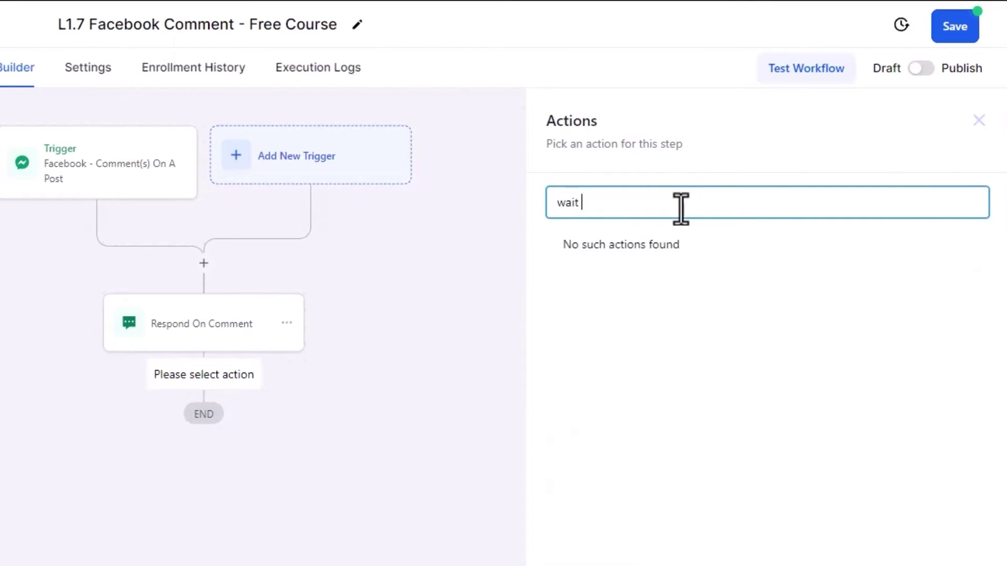
pyautogui.press('BackSpace')
pyautogui.click(665, 285)
pyautogui.moveTo(331, 382); pyautogui.dragTo(274, 377)
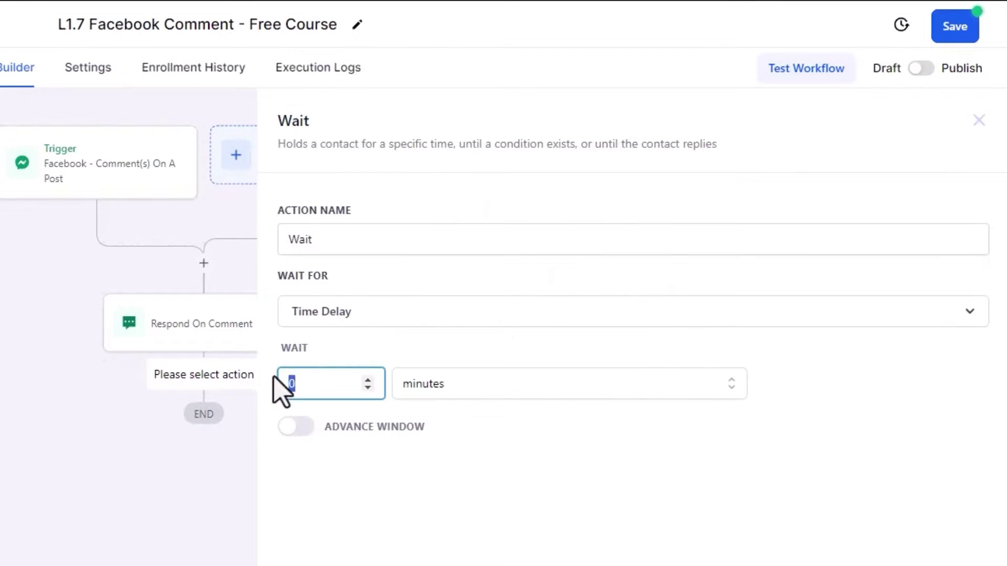
pyautogui.write('1')
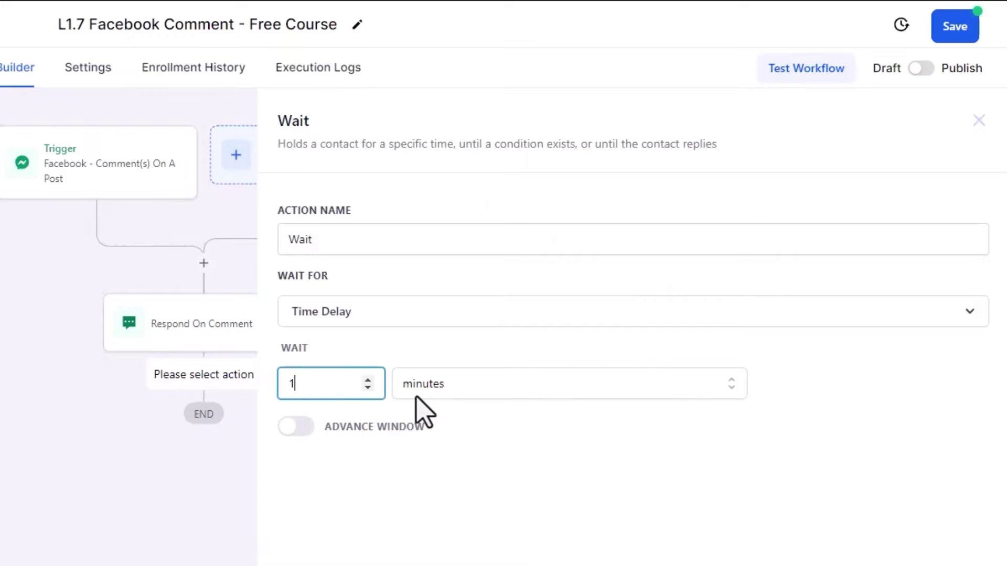
pyautogui.click(970, 530)
# Step: Add a Facebook Interactive Messenger action after the Wait that replies to the comment via DM, and start its message with "Here"
pyautogui.click(503, 339)
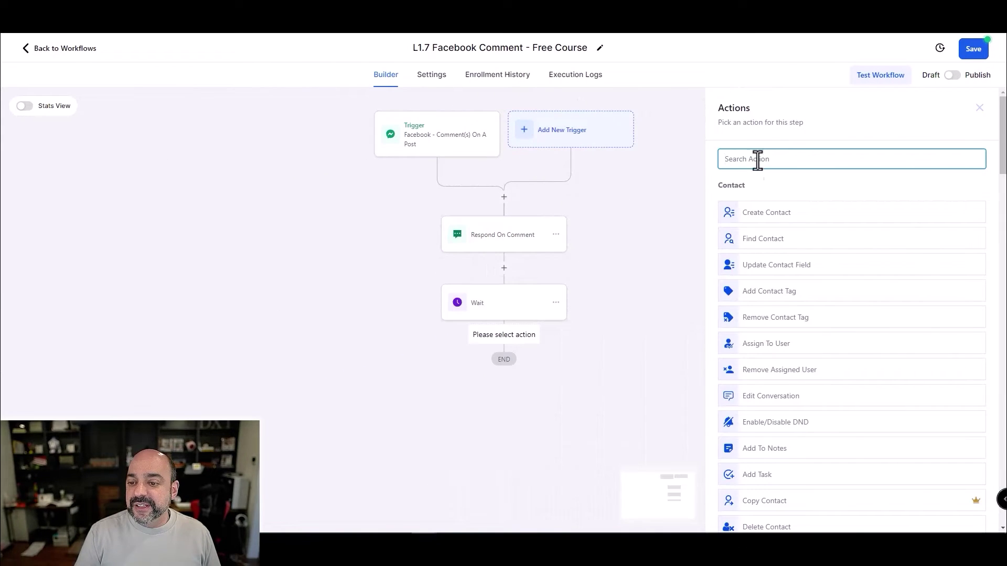
pyautogui.write('facebook')
pyautogui.click(808, 205)
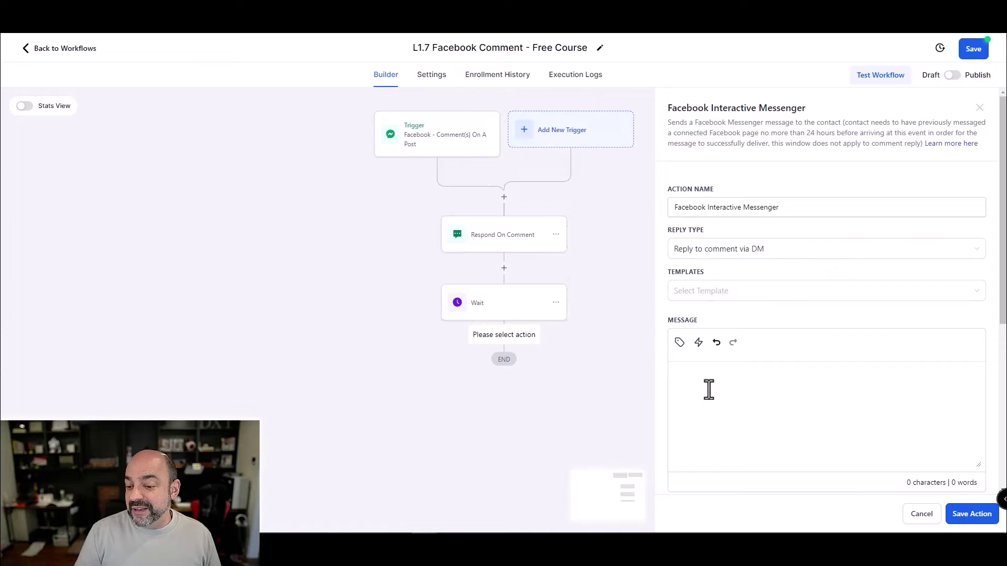
pyautogui.click(709, 389)
pyautogui.write('Here')
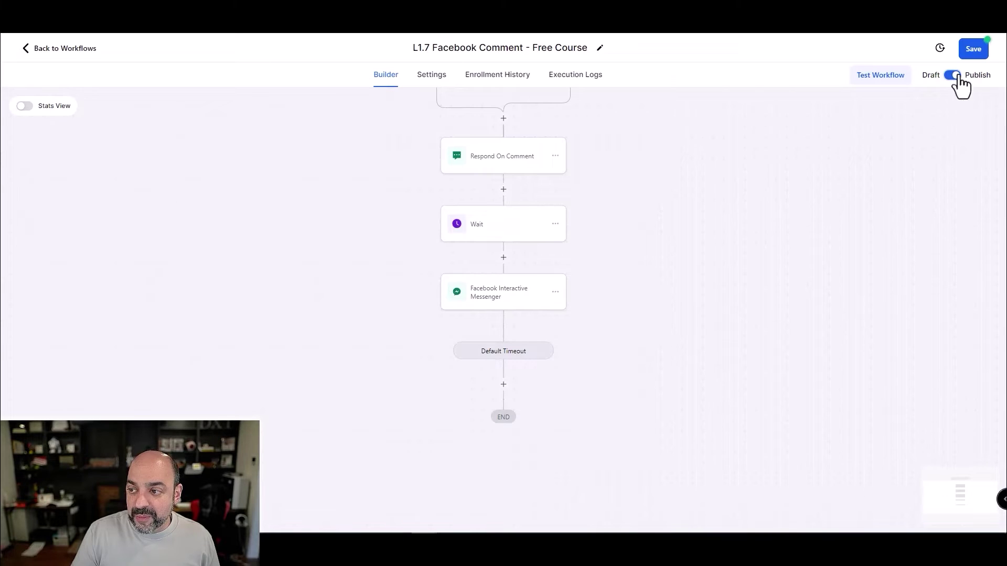
# Step: Save the workflow in its published state and dismiss the save notification
pyautogui.click(977, 53)
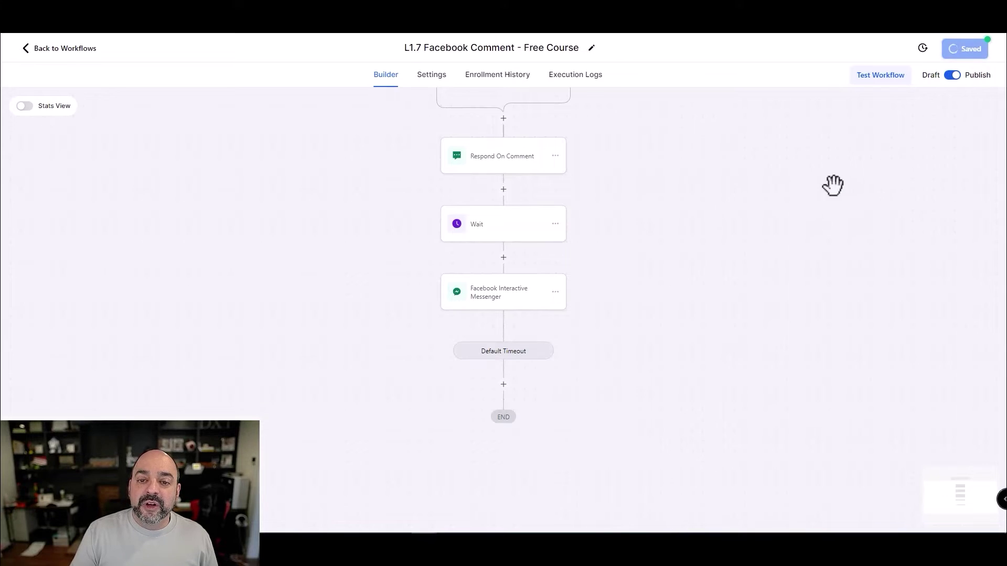
pyautogui.scroll(5, 711, 232)
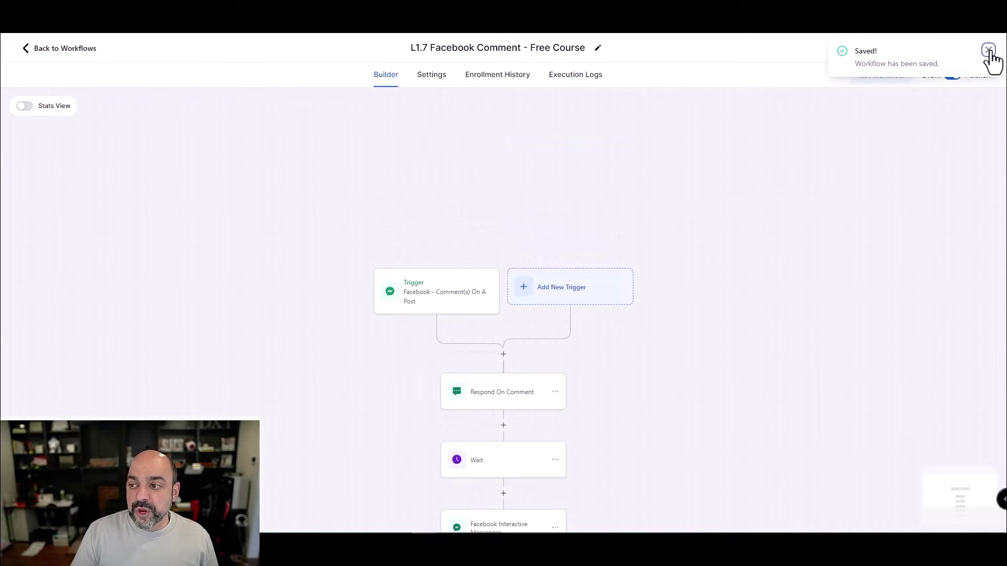
pyautogui.click(989, 51)
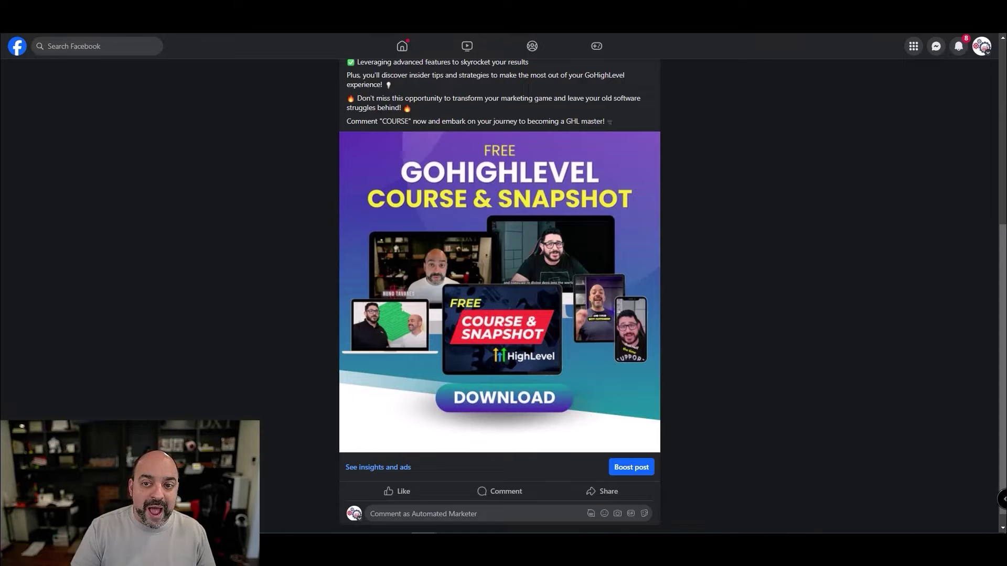
# Step: Switch to the Facebook post and look at its comment box and the "COURSE" keyword in its call to action
pyautogui.scroll(-1, 504, 210)
pyautogui.click(439, 499)
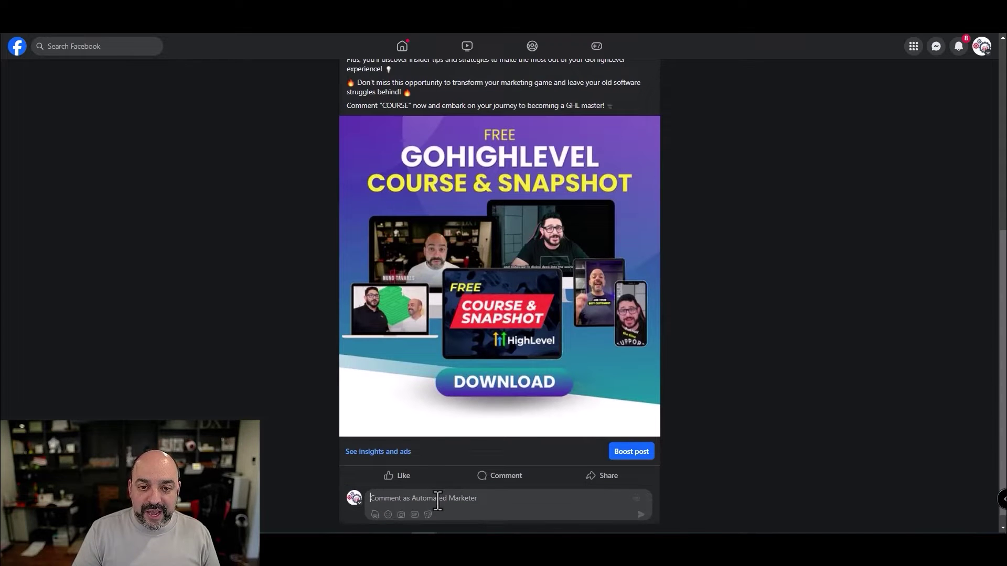
pyautogui.moveTo(407, 102); pyautogui.dragTo(381, 102)
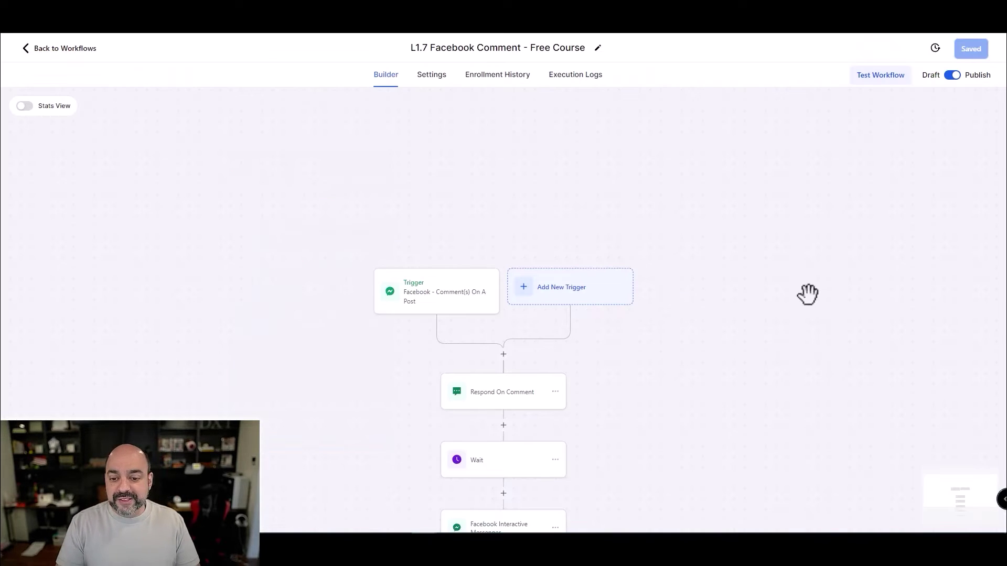
# Step: Change the trigger's Contains Phrase filter to "COURSE" and save the Facebook comment trigger
pyautogui.scroll(-5, 456, 285)
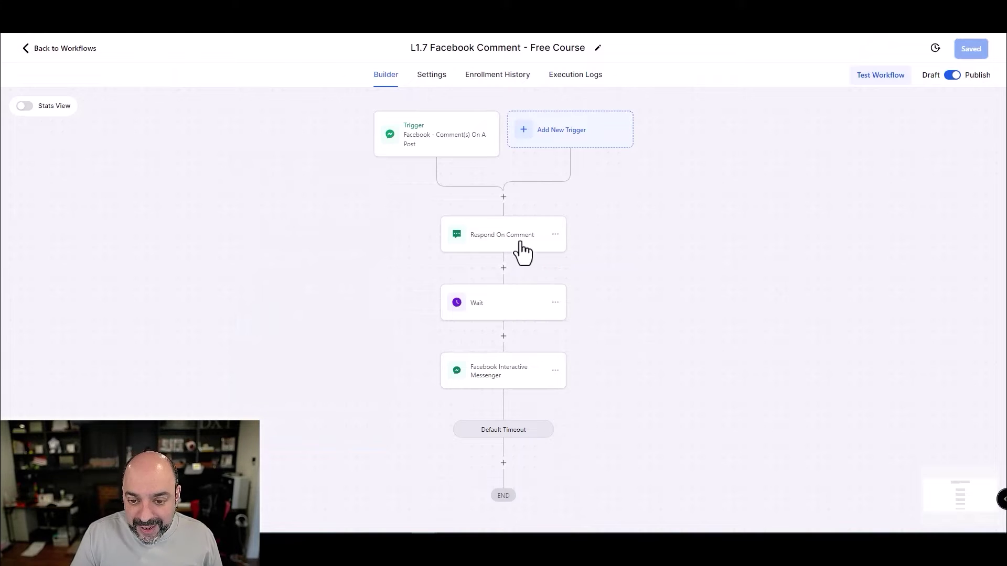
pyautogui.click(397, 125)
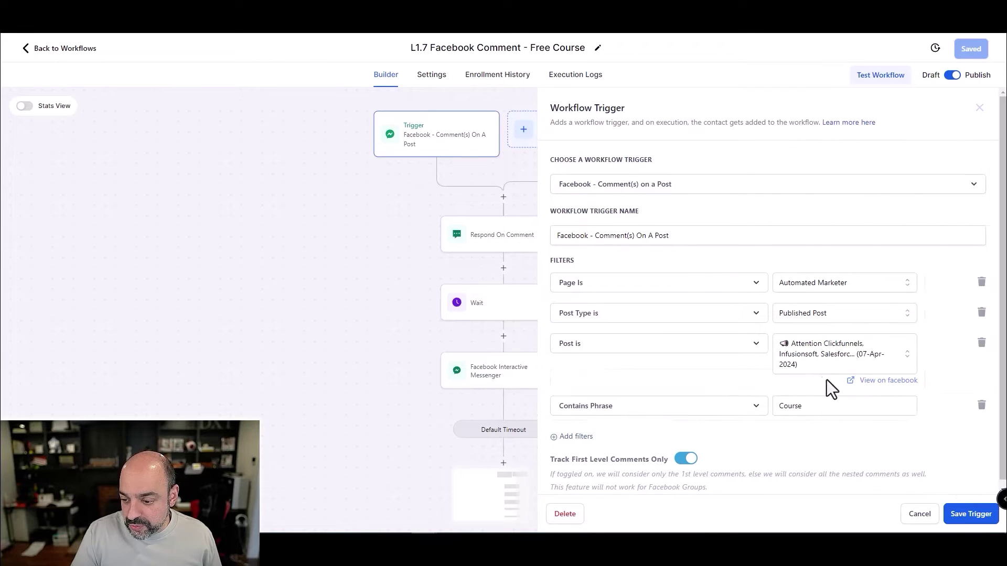
pyautogui.moveTo(804, 404); pyautogui.dragTo(770, 408)
pyautogui.write('COURSE')
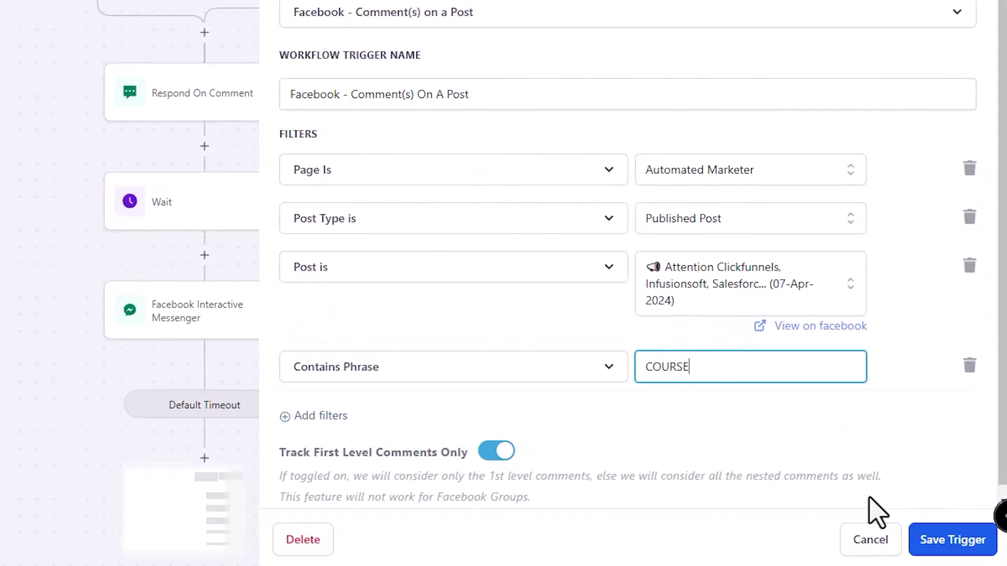
pyautogui.click(973, 516)
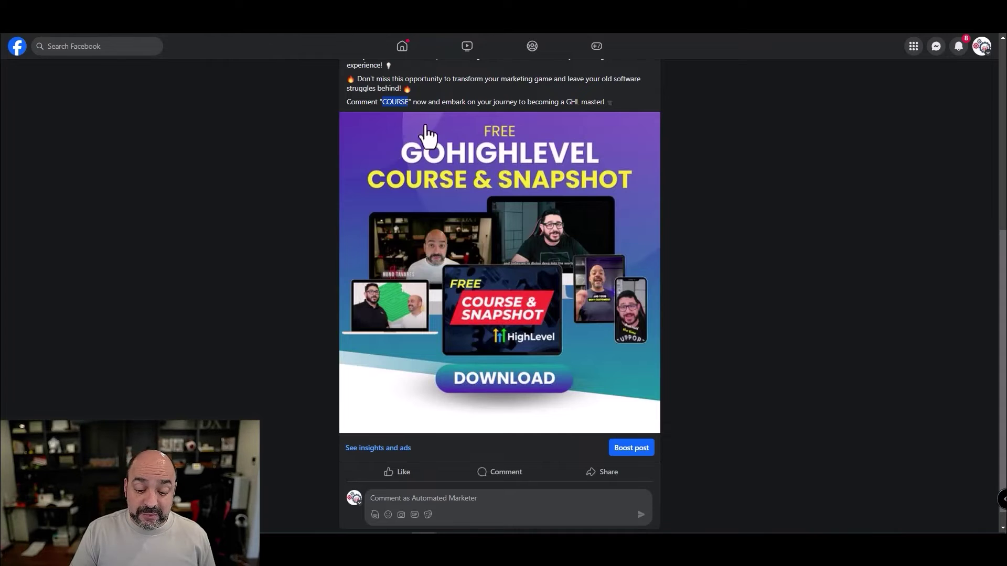
# Step: Switch to the Facebook post and publish the comment "COURSE" as the Automated Marketer page
pyautogui.scroll(-1, 496, 310)
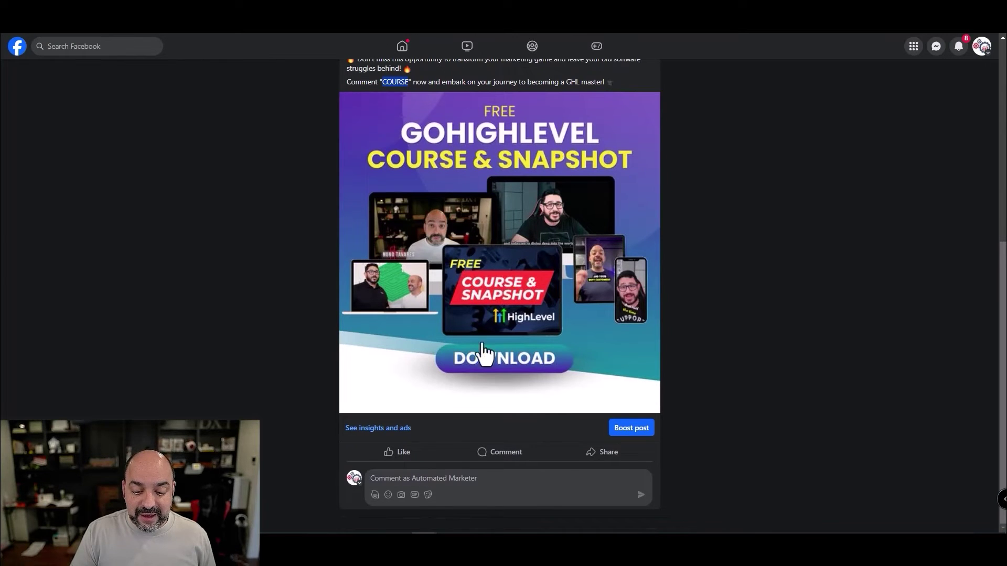
pyautogui.write('s')
pyautogui.press('BackSpace')
pyautogui.press('BackSpace')
pyautogui.press('BackSpace')
pyautogui.press('BackSpace')
pyautogui.press('BackSpace')
pyautogui.write('COURSE')
pyautogui.press('Return')
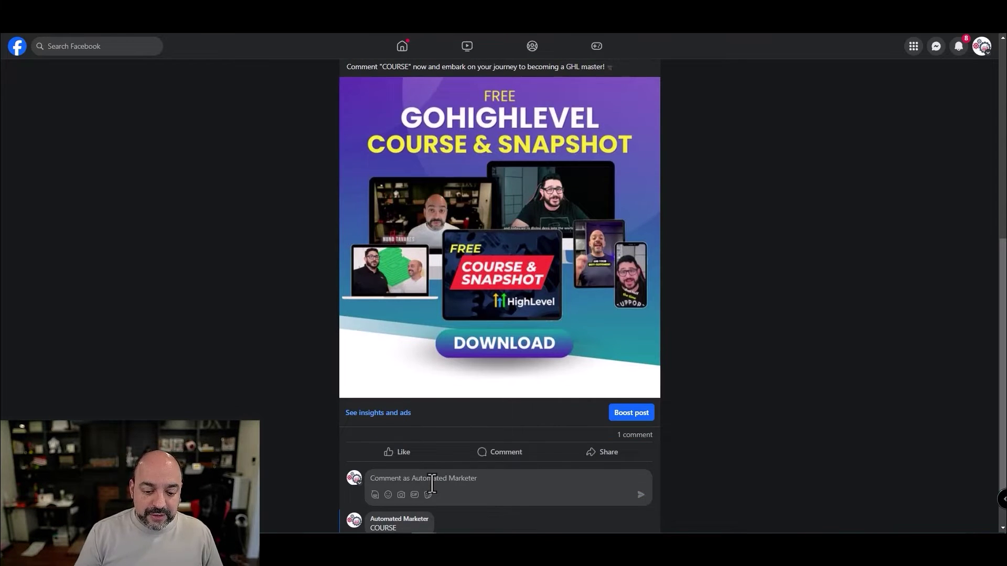
# Step: Check the options of the page's own comment and switch from the page to the personal profile
pyautogui.scroll(-1, 497, 414)
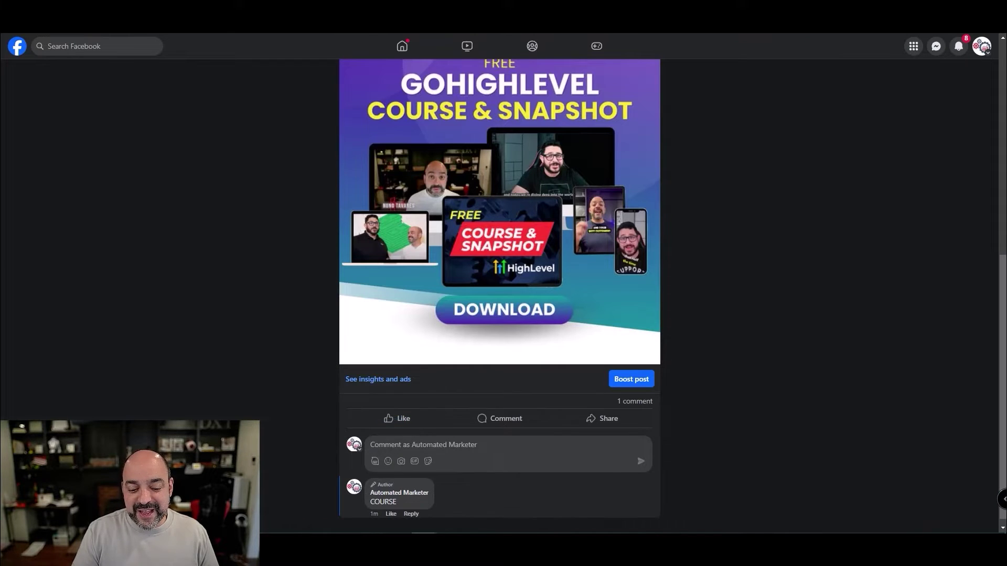
pyautogui.click(443, 494)
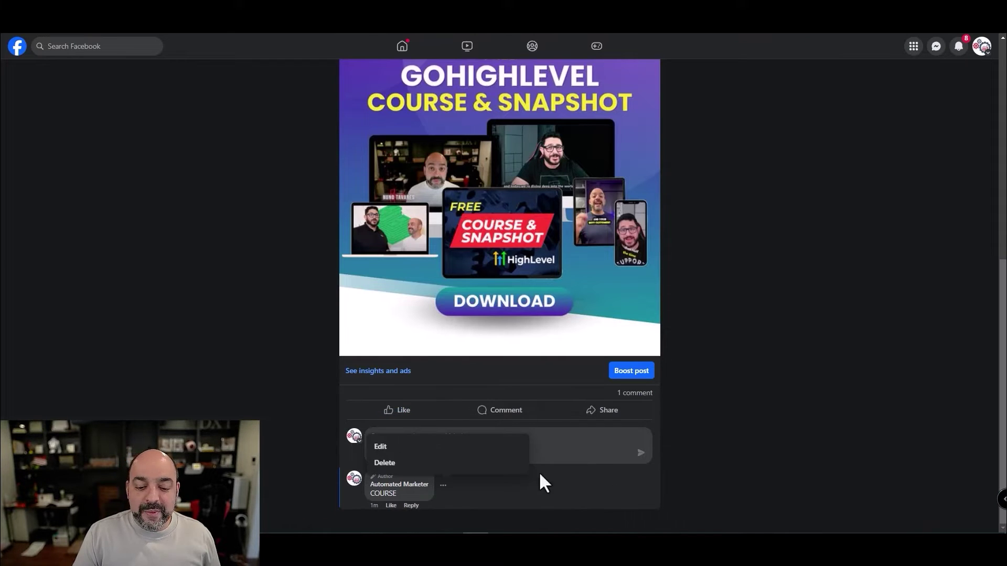
pyautogui.click(981, 48)
pyautogui.click(899, 124)
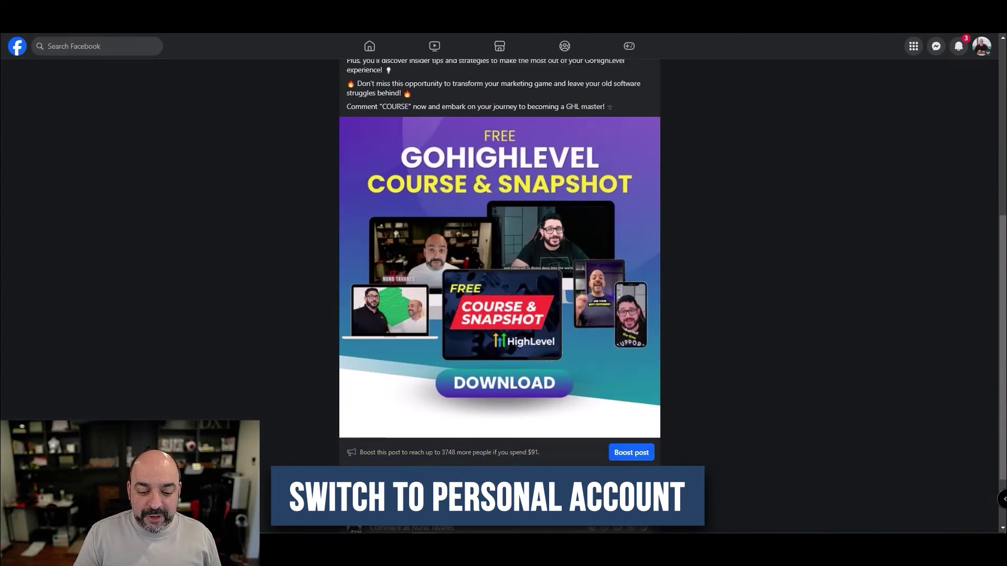
# Step: Post the comment "COURSE" on the post from the personal profile, checking it against the workflow trigger's phrase
pyautogui.scroll(-2, 405, 449)
pyautogui.click(405, 450)
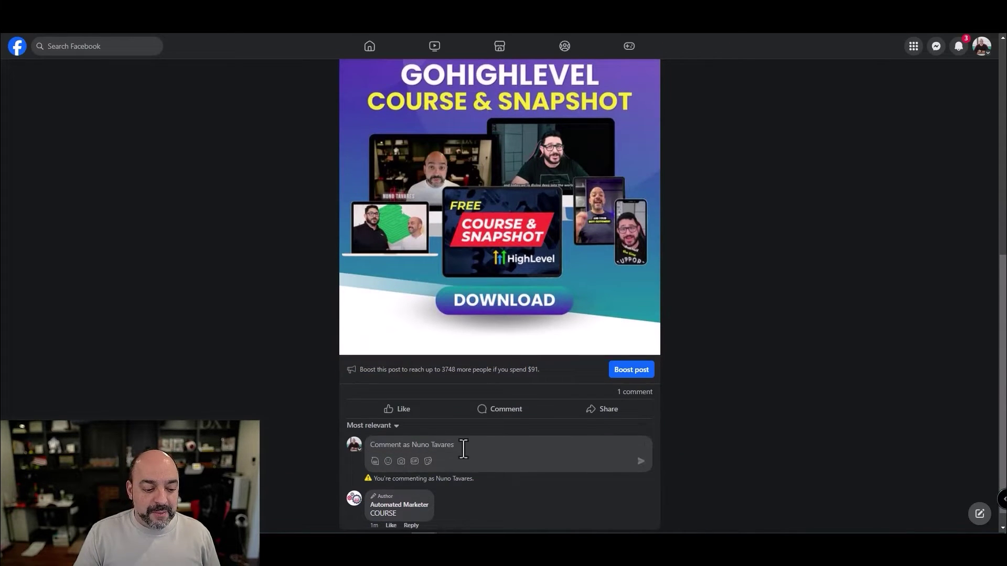
pyautogui.write('COURSE')
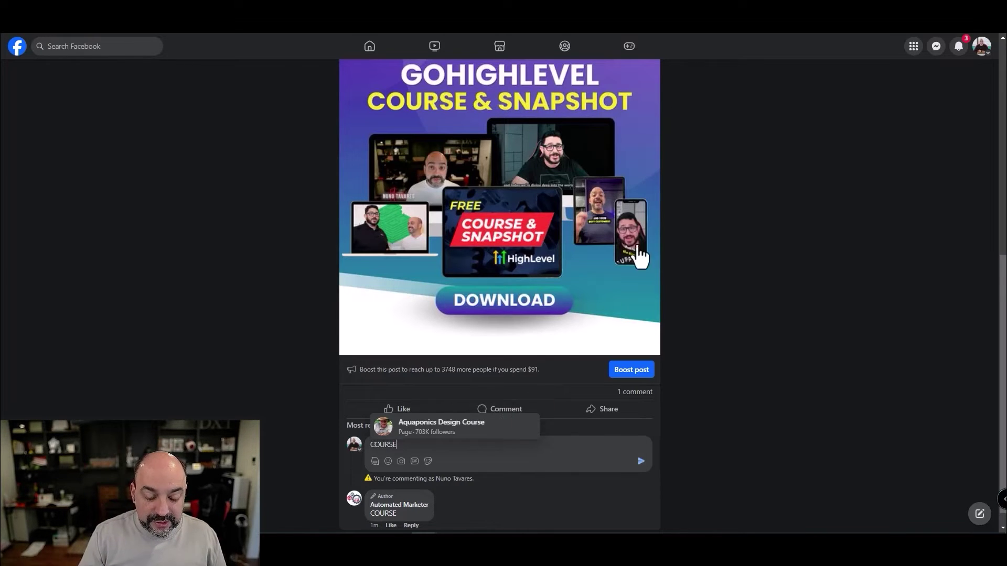
pyautogui.scroll(5, 525, 341)
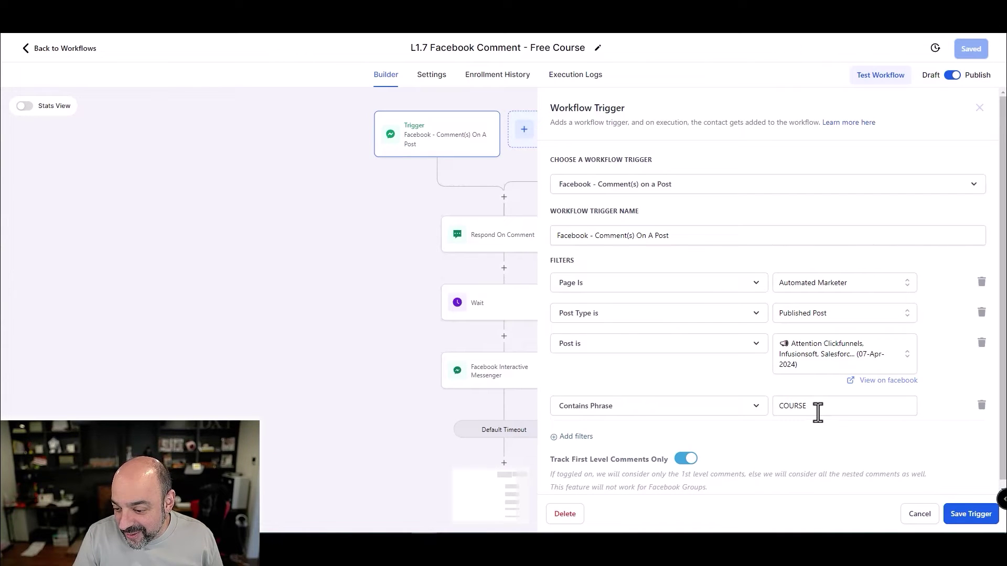
pyautogui.doubleClick(794, 409)
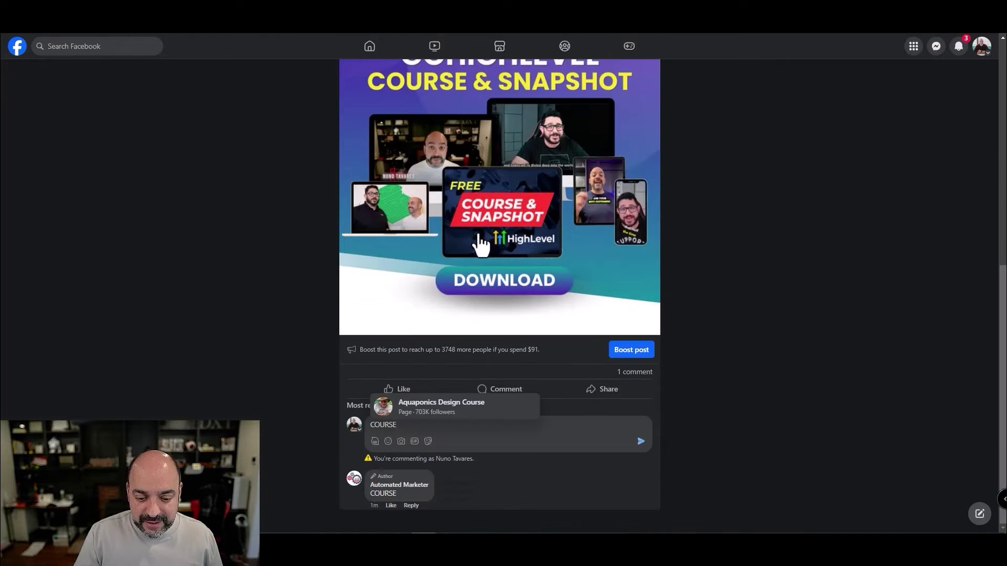
pyautogui.doubleClick(385, 426)
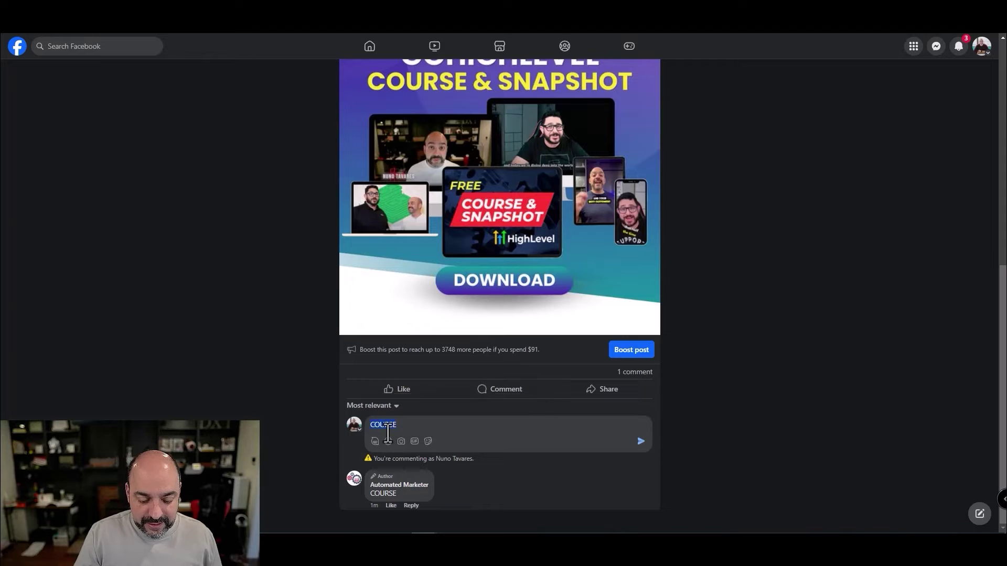
pyautogui.press('Return')
pyautogui.scroll(-1, 508, 411)
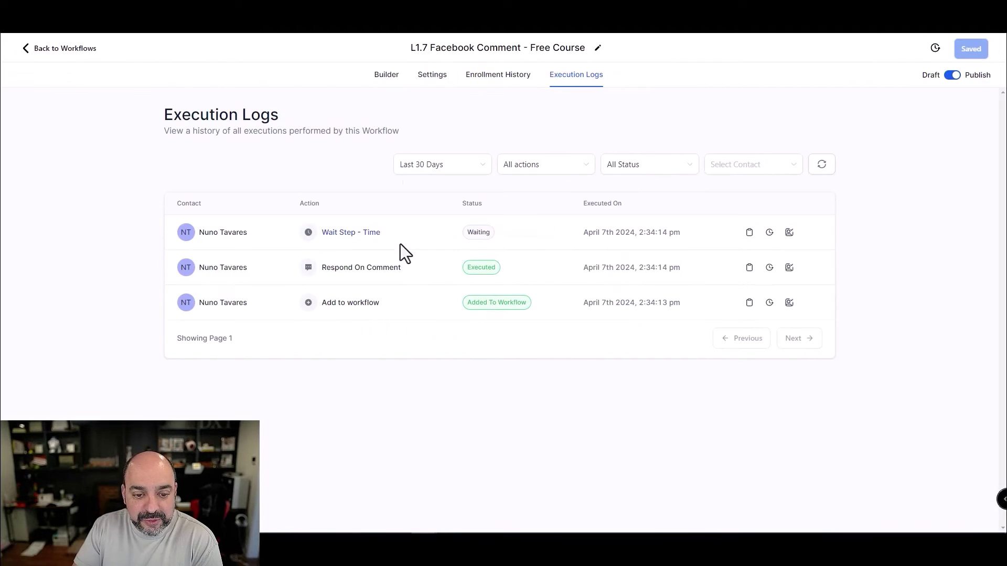
# Step: Review the event details of the Respond On Comment entry in the workflow's execution logs and return to the builder
pyautogui.click(363, 272)
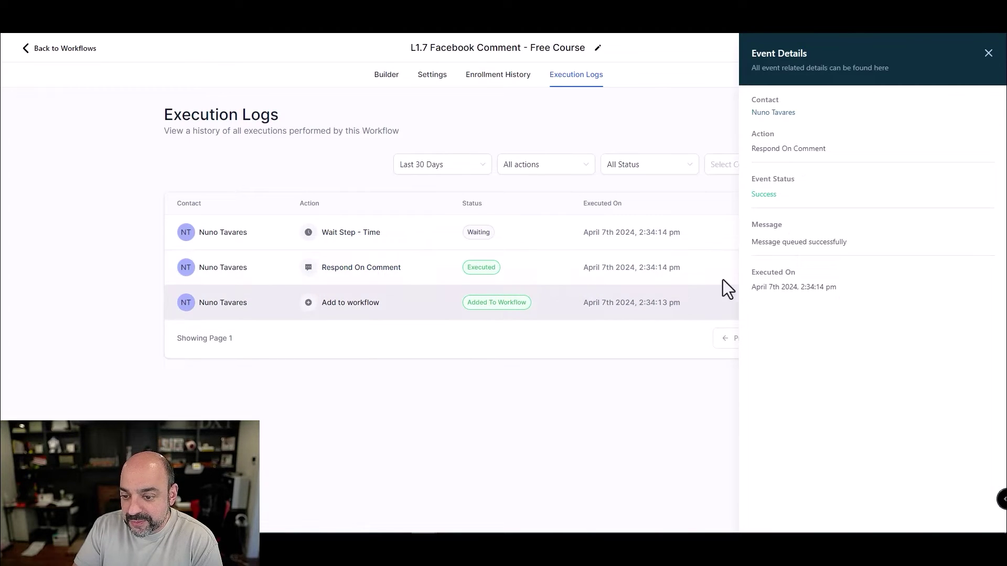
pyautogui.click(988, 53)
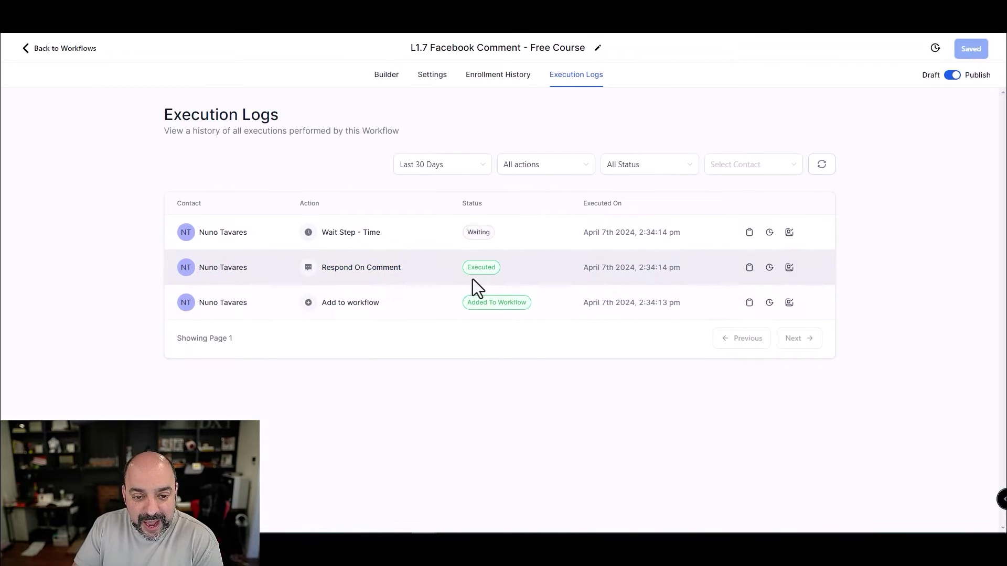
pyautogui.click(751, 268)
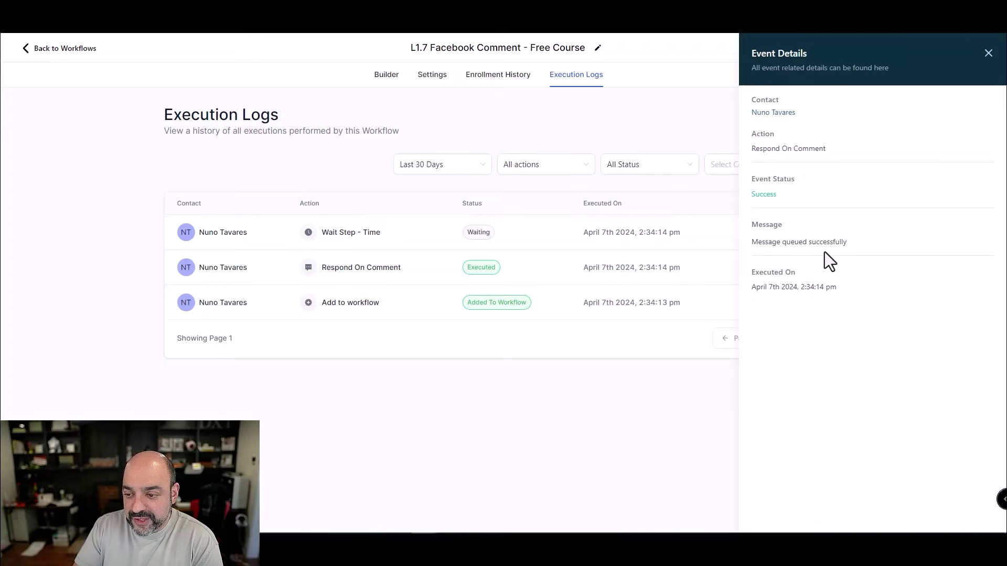
pyautogui.click(989, 53)
pyautogui.click(385, 76)
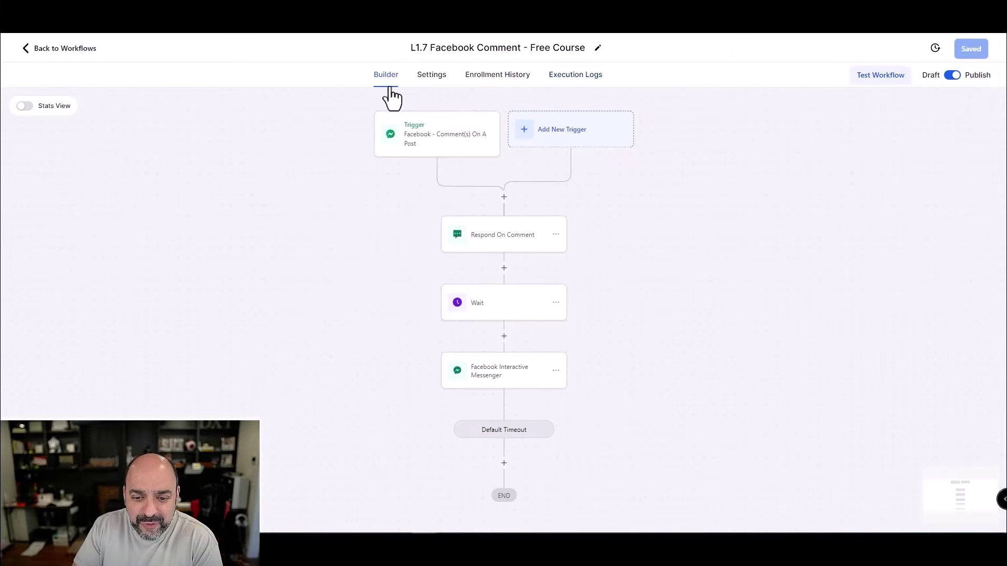
# Step: Open the Respond On Comment action and look at the comments and the automated reply on the Facebook post
pyautogui.click(506, 241)
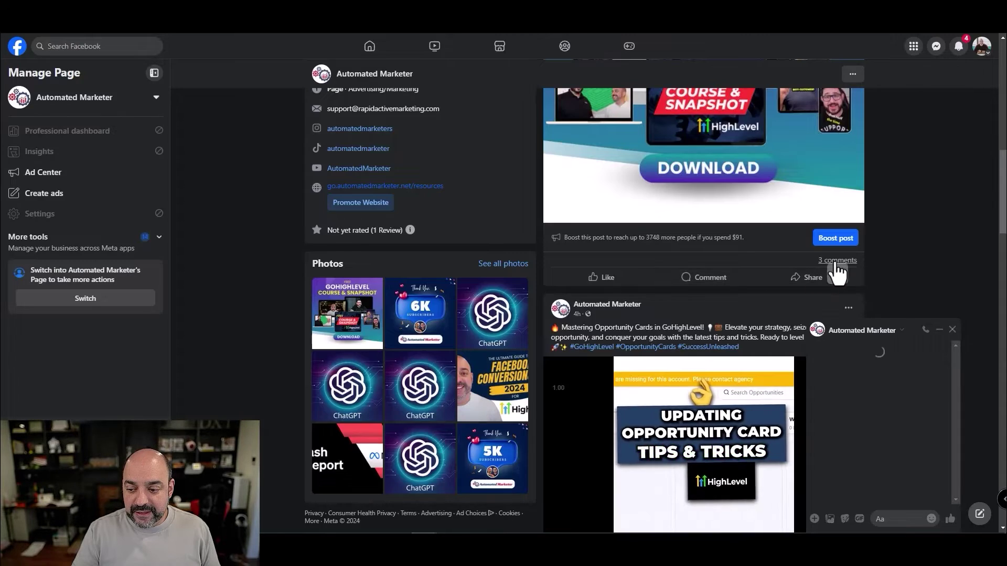
pyautogui.click(839, 261)
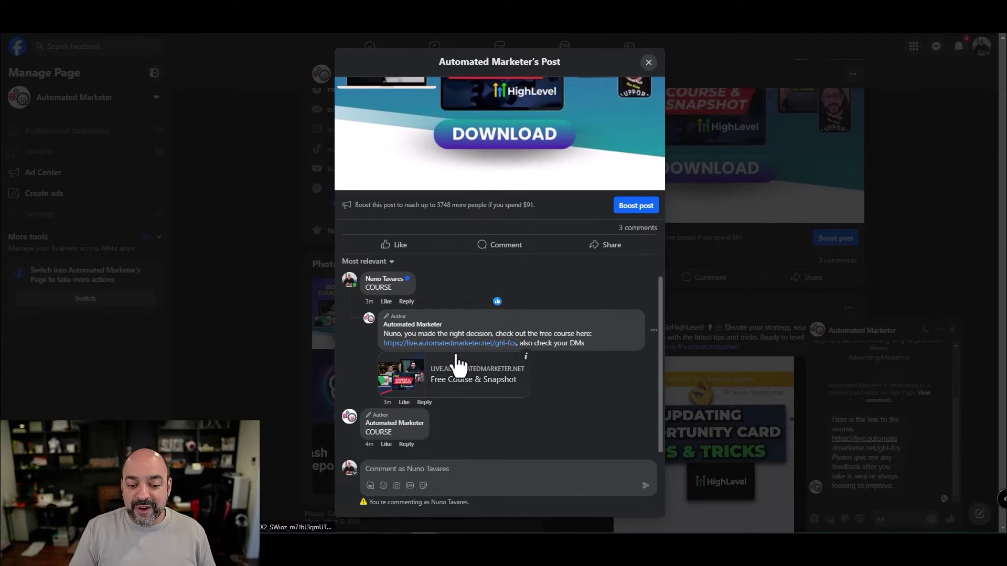
pyautogui.moveTo(497, 303)
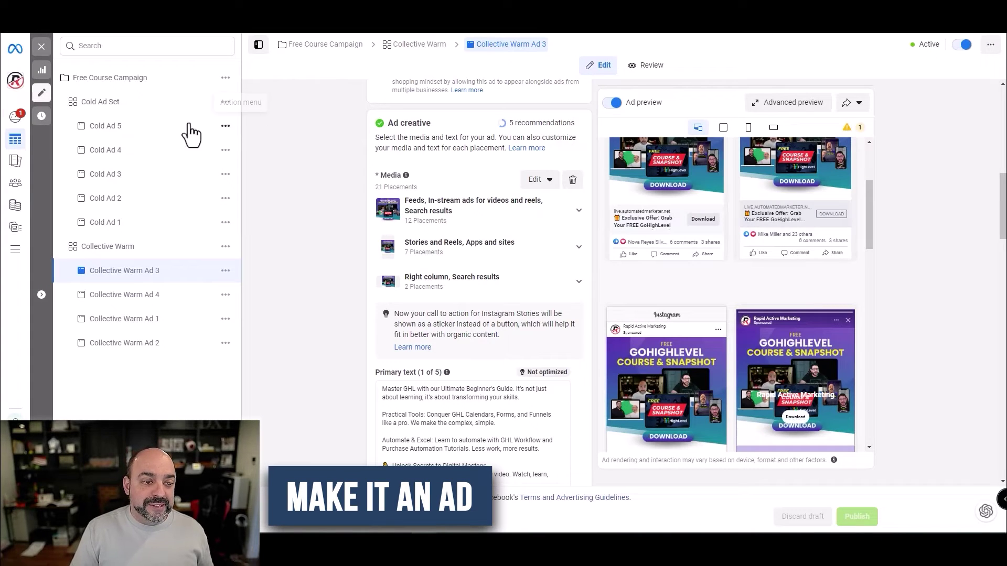
# Step: Close the ad editor in Meta Ads Manager and show the list of campaigns
pyautogui.click(42, 47)
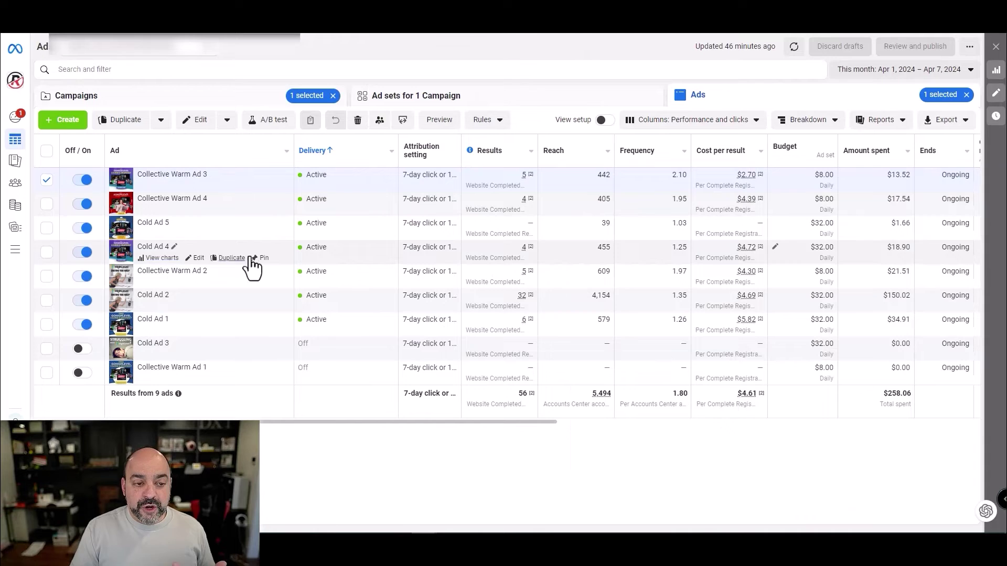
pyautogui.click(79, 97)
pyautogui.click(59, 122)
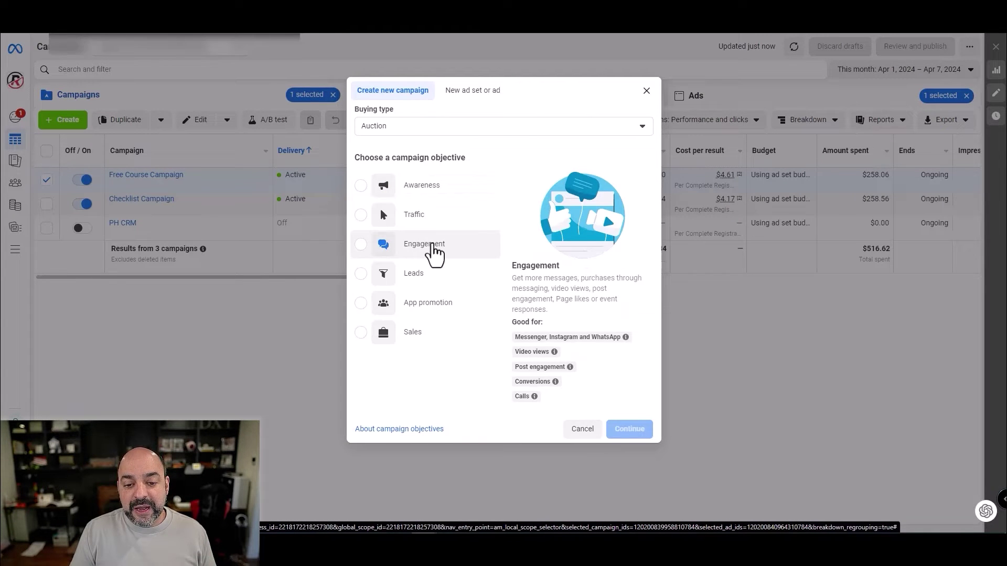
pyautogui.click(433, 253)
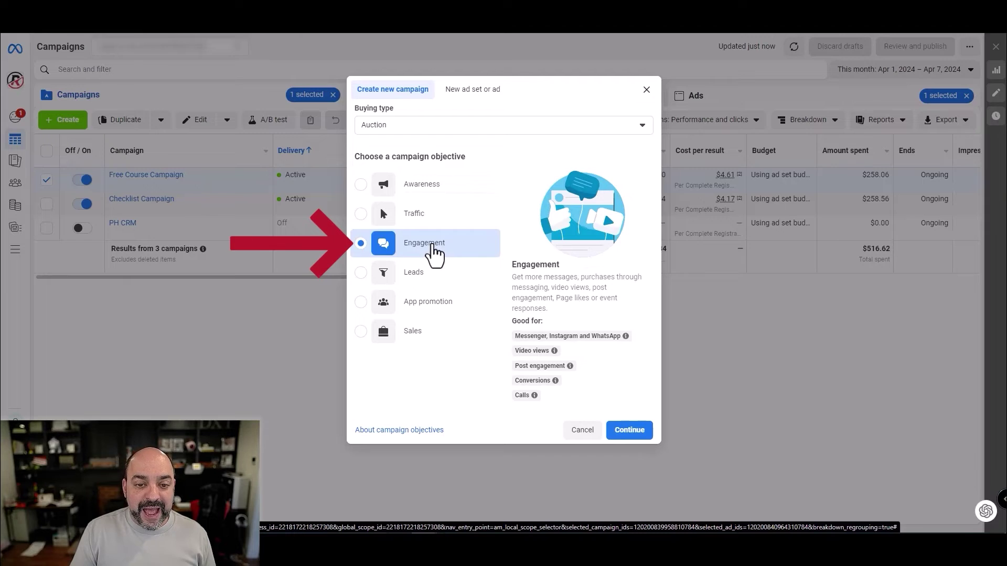
pyautogui.click(647, 90)
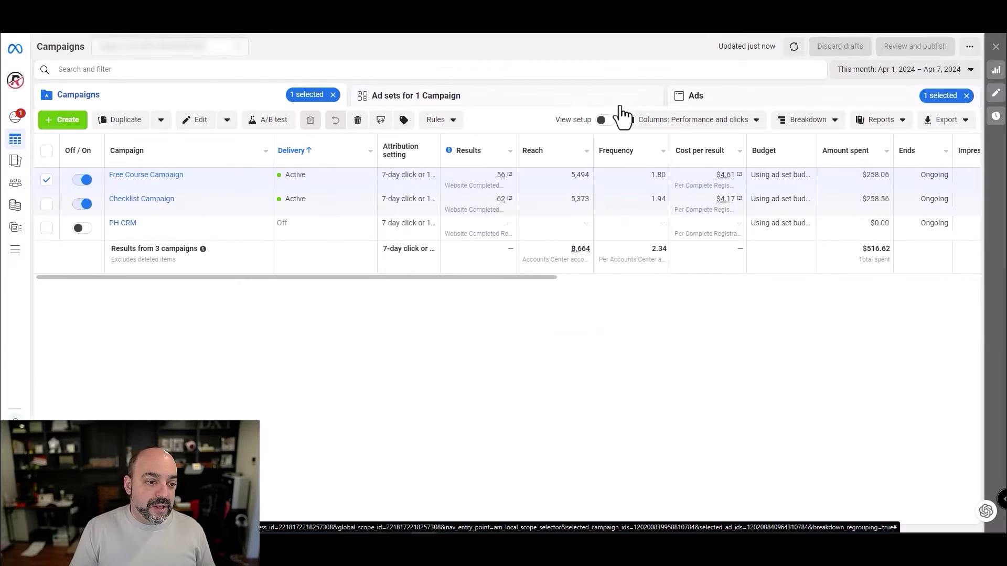
# Step: Create a new campaign with the Engagement objective, using the manual engagement campaign setup
pyautogui.click(62, 120)
pyautogui.click(367, 253)
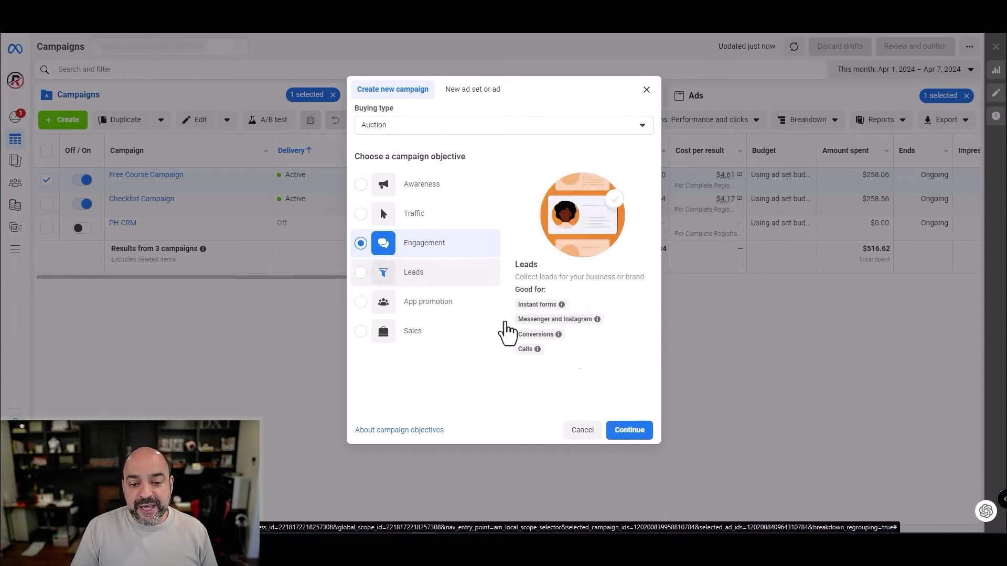
pyautogui.click(629, 430)
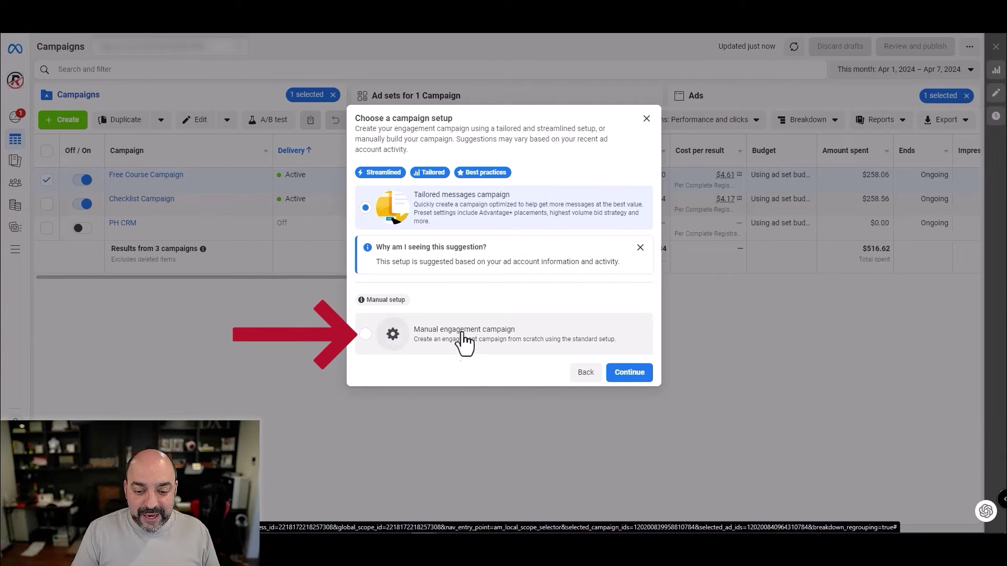
pyautogui.moveTo(460, 340); pyautogui.dragTo(460, 329)
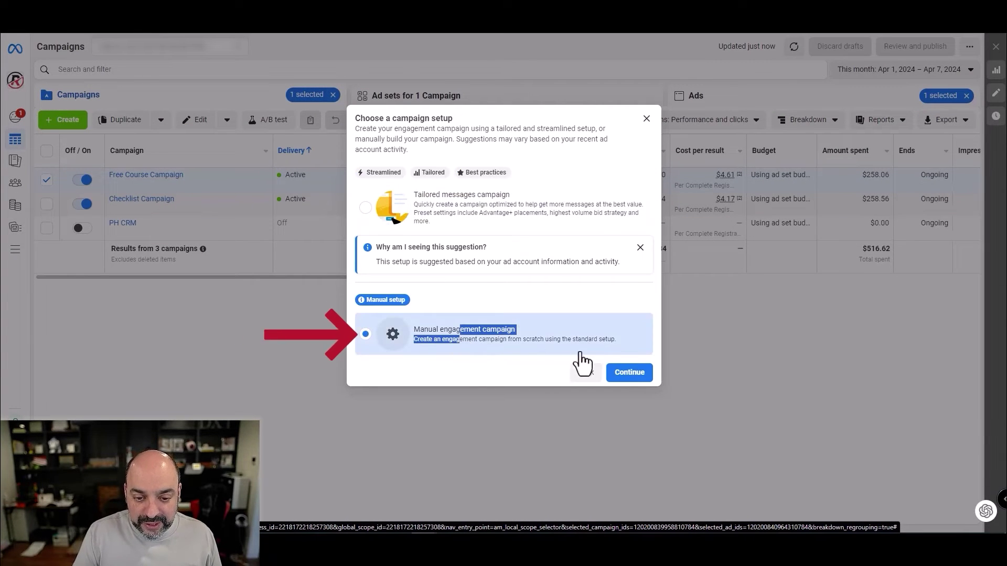
pyautogui.click(629, 372)
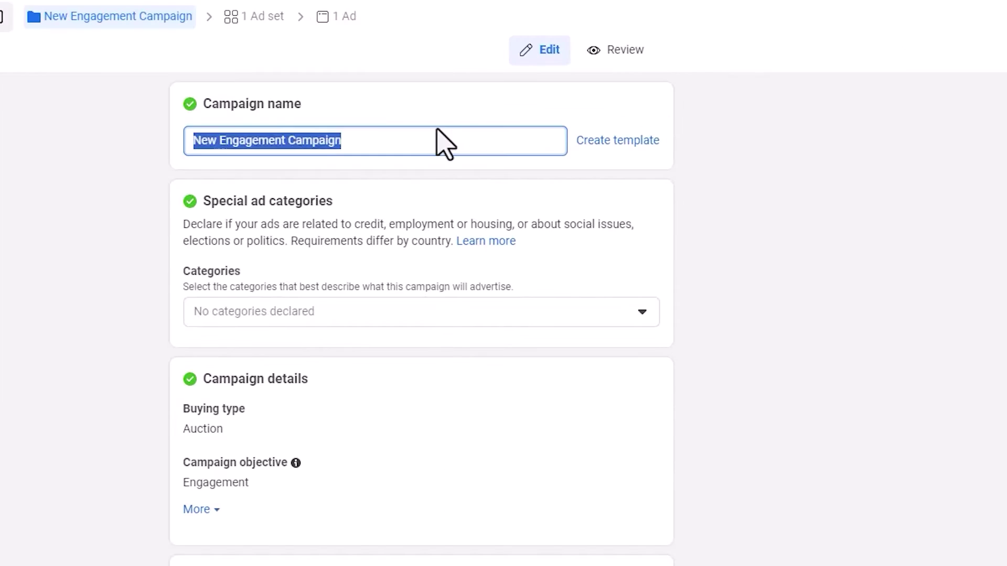
# Step: Name the campaign "Free Course | Comment | 4/7/2024", turn on Advantage campaign budget and continue to the ad set
pyautogui.write('Free Course | Comment | 4/7/2024')
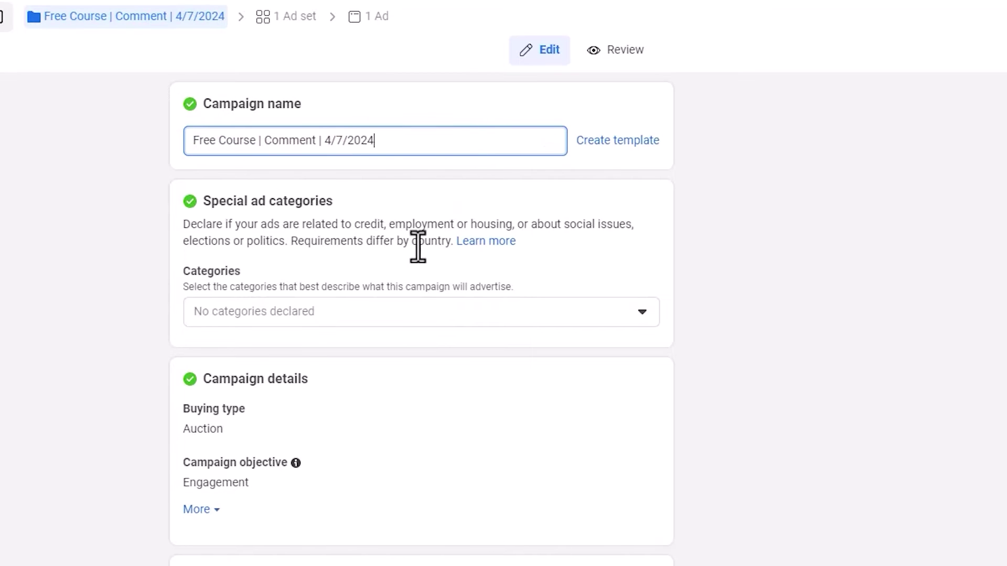
pyautogui.scroll(-1, 281, 278)
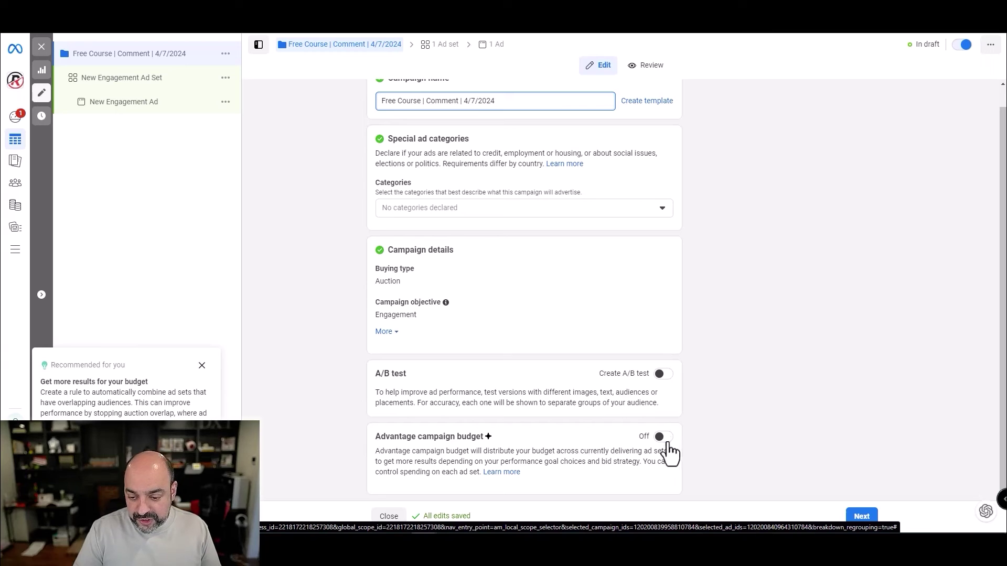
pyautogui.click(663, 437)
pyautogui.scroll(-5, 593, 412)
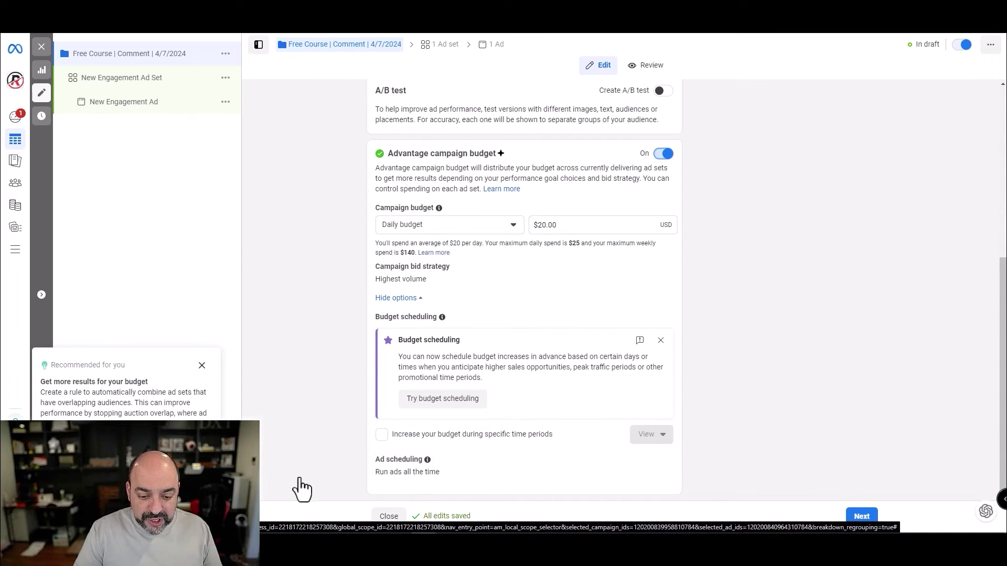
pyautogui.click(202, 367)
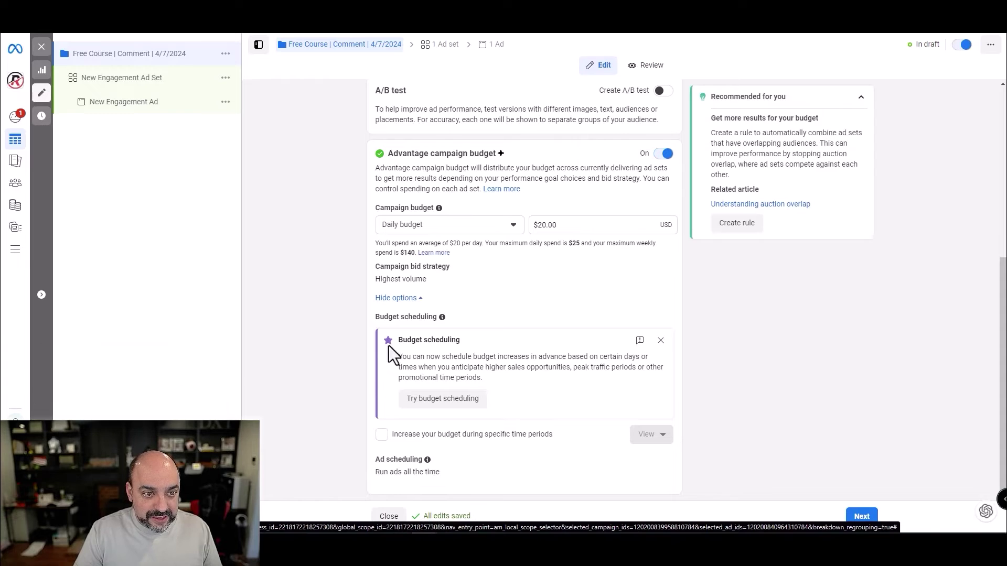
pyautogui.click(862, 517)
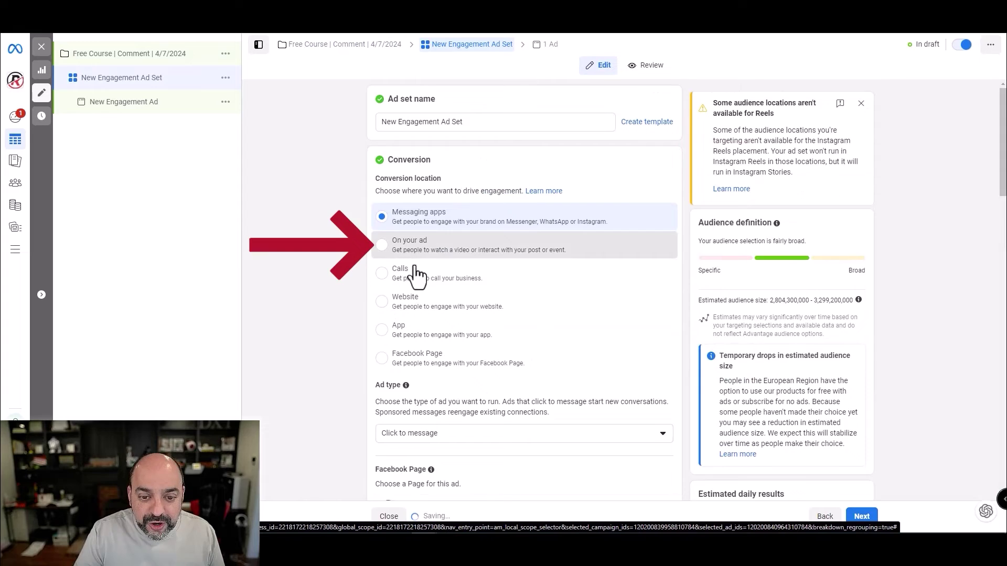
# Step: Set the ad set's conversion location to On your ad and its engagement type to Post engagement
pyautogui.click(408, 254)
pyautogui.click(481, 392)
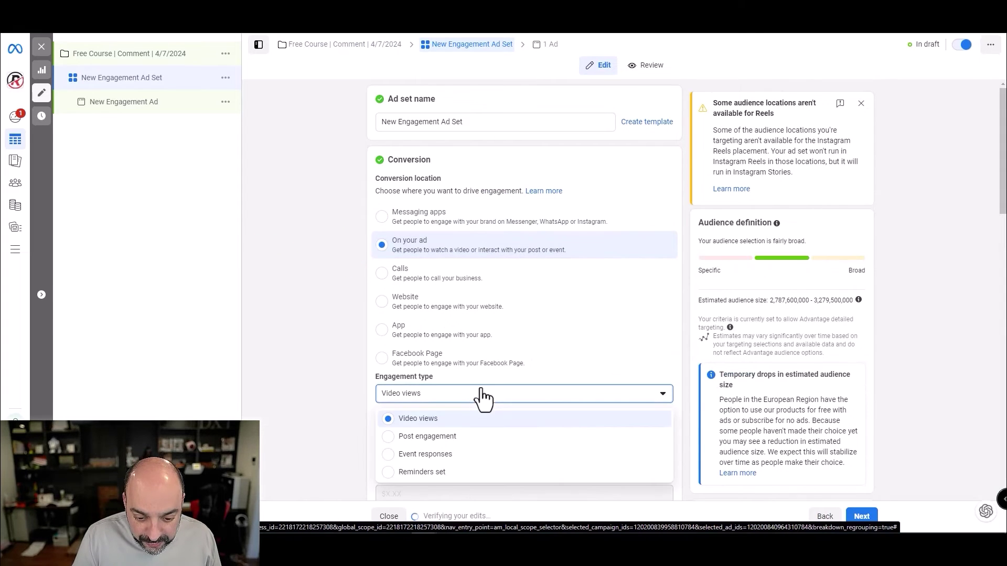
pyautogui.click(485, 438)
# Step: Add an audience suggestion to the Advantage+ audience with an age range of 22 to 60
pyautogui.scroll(-4, 557, 331)
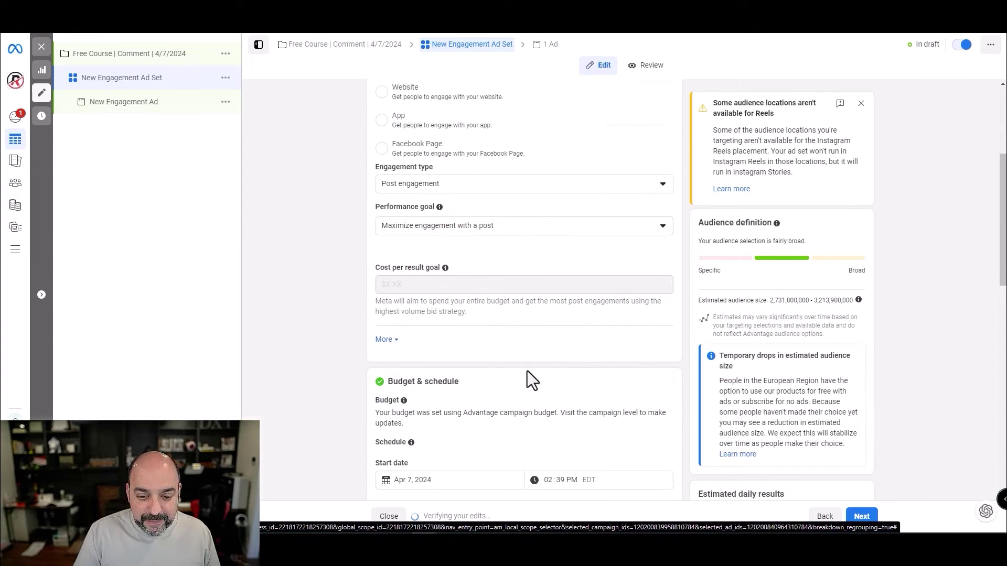
pyautogui.scroll(-2, 587, 252)
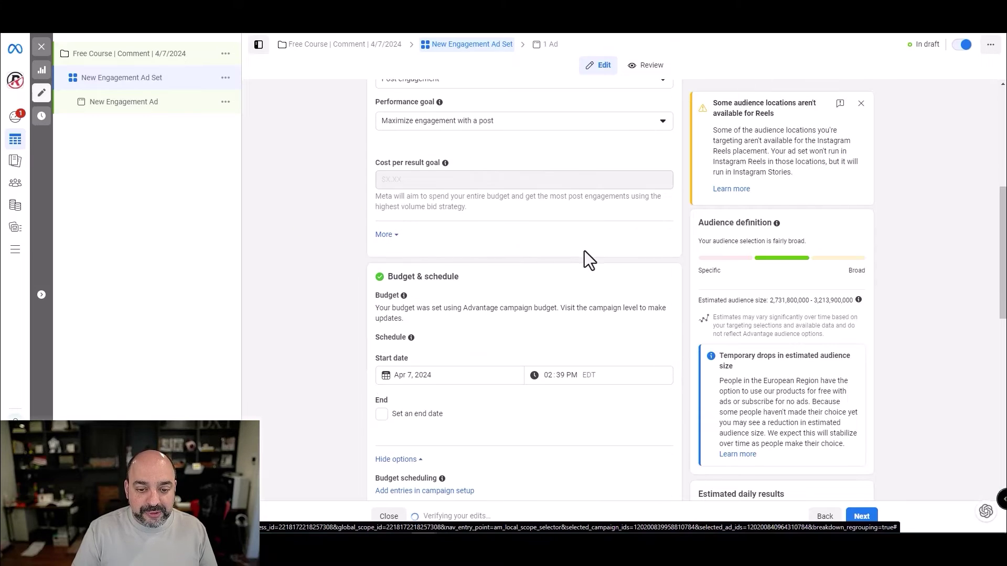
pyautogui.scroll(-5, 551, 244)
pyautogui.scroll(2, 493, 207)
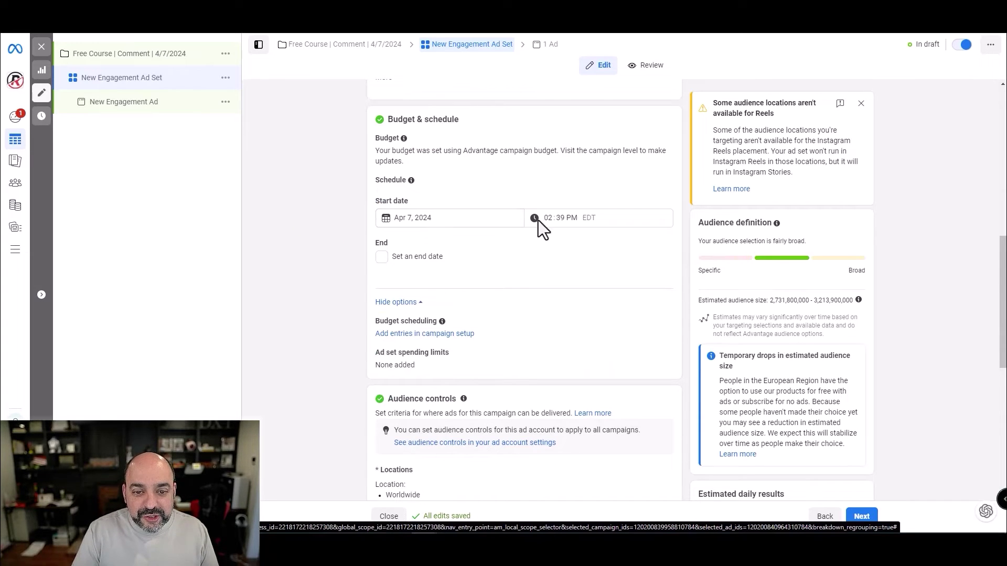
pyautogui.scroll(-2, 516, 273)
pyautogui.scroll(-2, 572, 268)
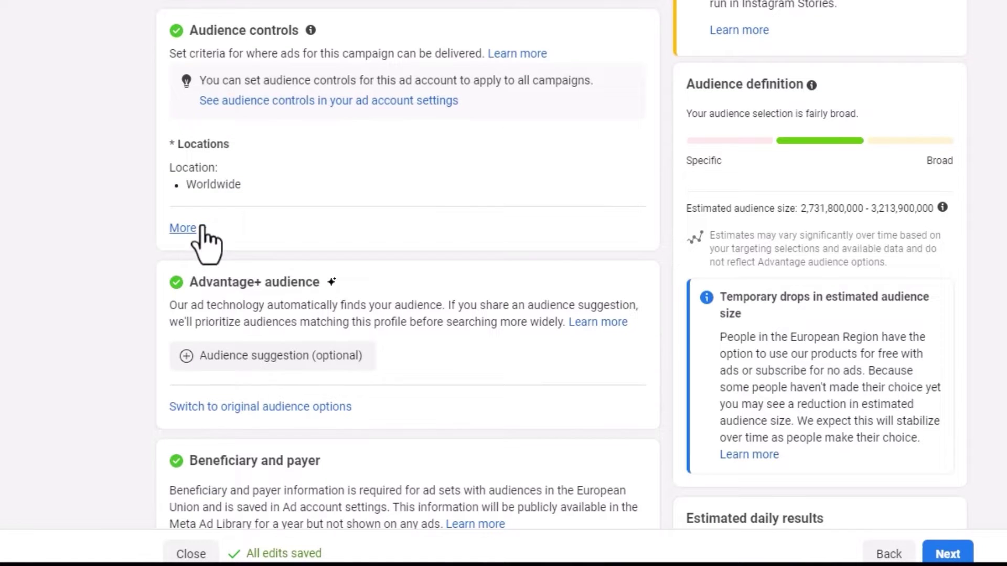
pyautogui.click(319, 362)
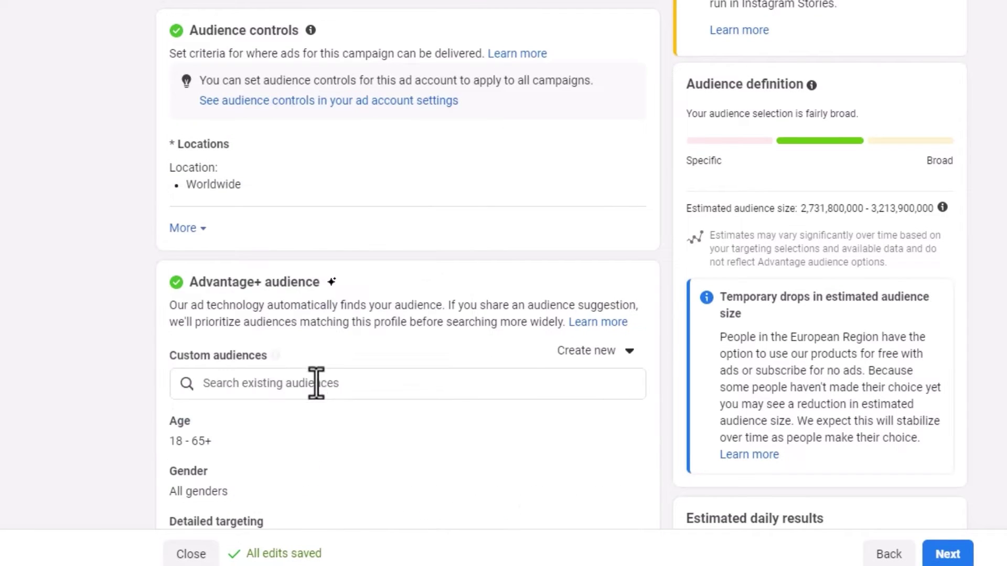
pyautogui.scroll(-6, 386, 252)
pyautogui.click(617, 86)
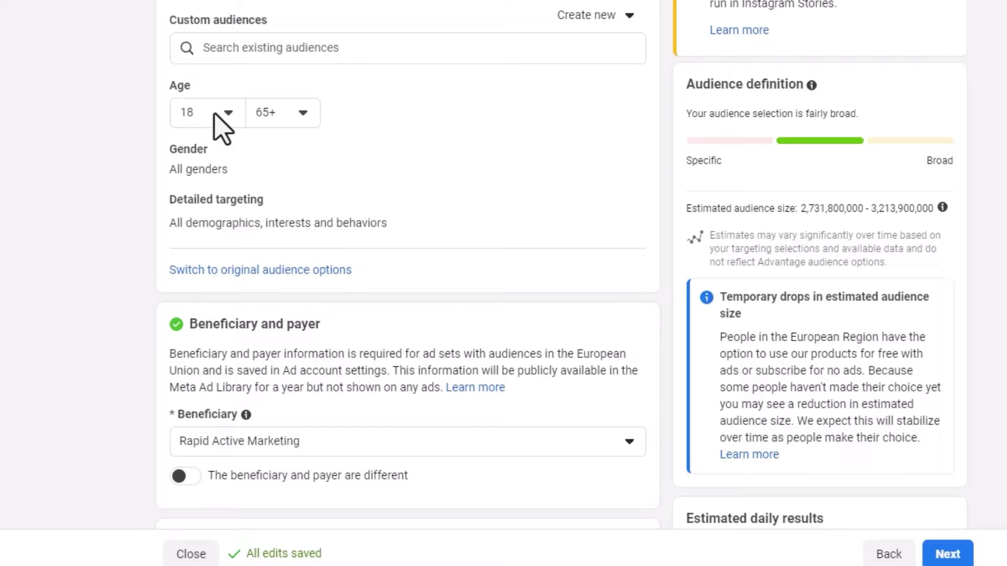
pyautogui.click(216, 116)
pyautogui.click(225, 263)
pyautogui.click(299, 117)
pyautogui.click(286, 207)
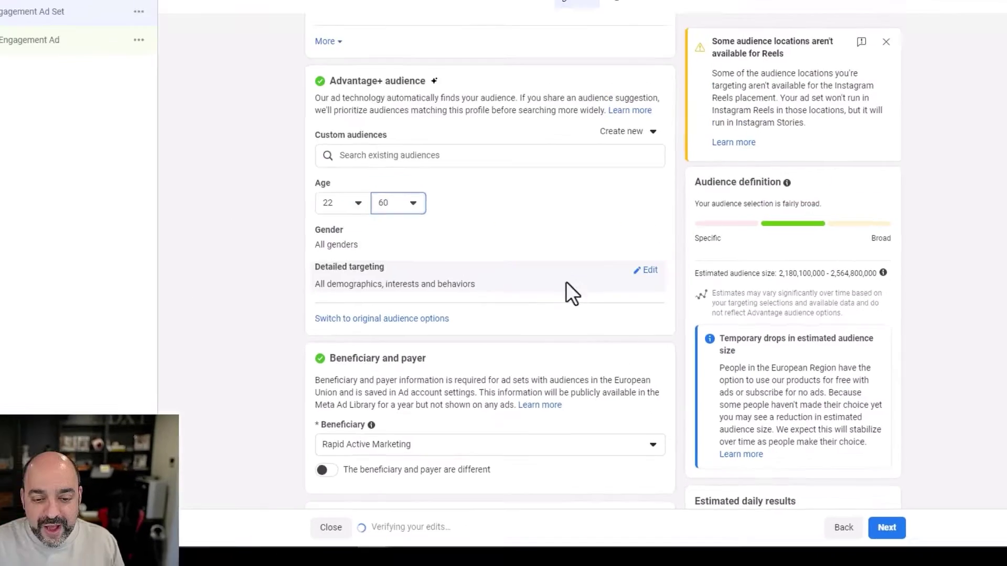
# Step: Add Russell Brunson (business leader) and Infusionsoft (marketing) as detailed targeting interests
pyautogui.click(504, 224)
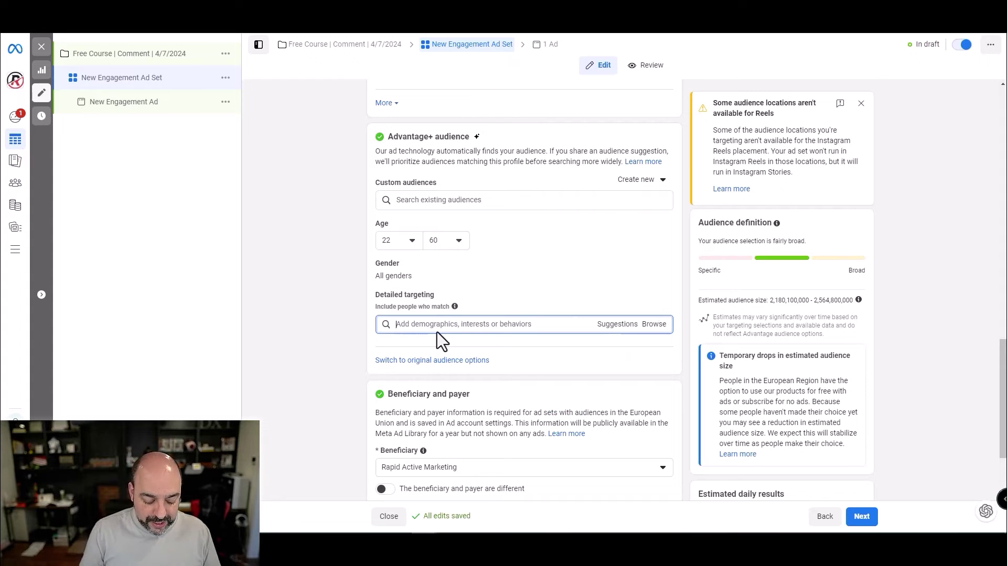
pyautogui.write('Russell')
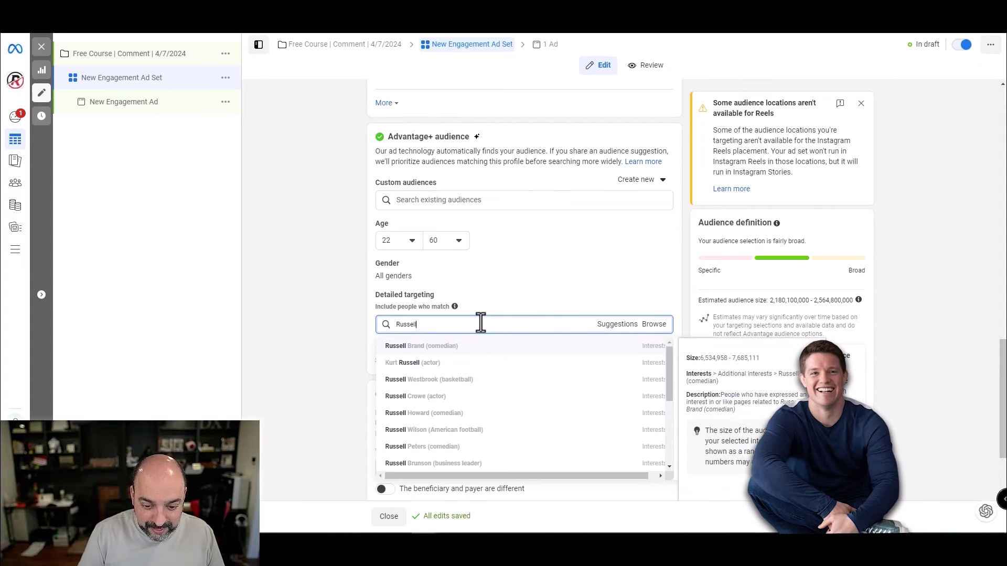
pyautogui.click(472, 464)
pyautogui.write('Infusion')
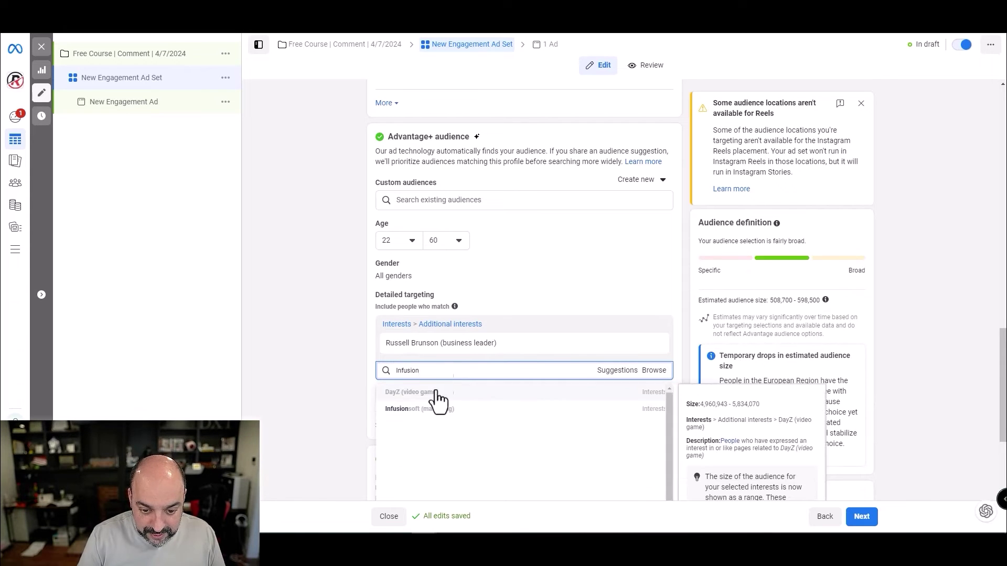
pyautogui.click(434, 411)
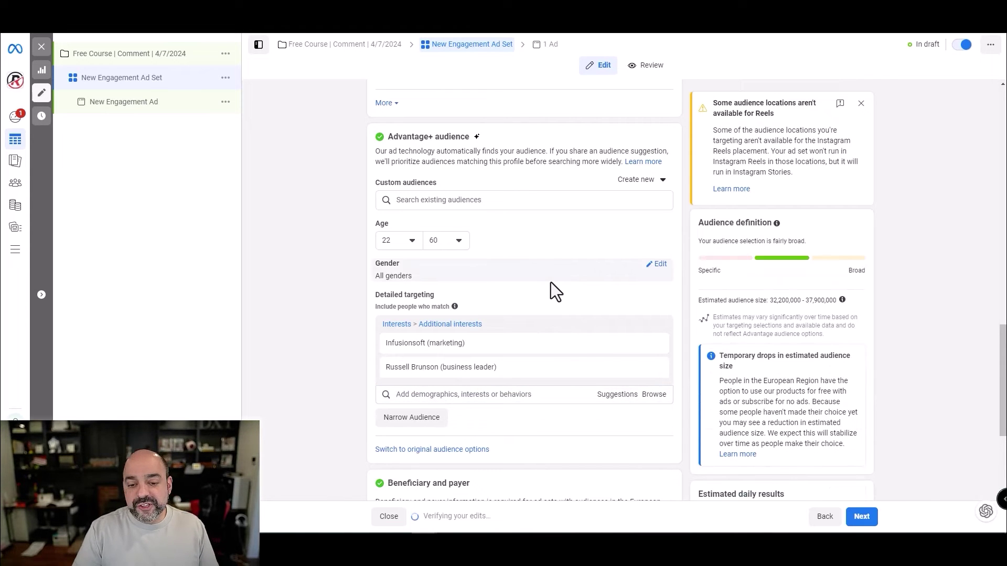
# Step: Switch the ad set to manual placements and exclude the Instagram platform
pyautogui.scroll(-4, 525, 270)
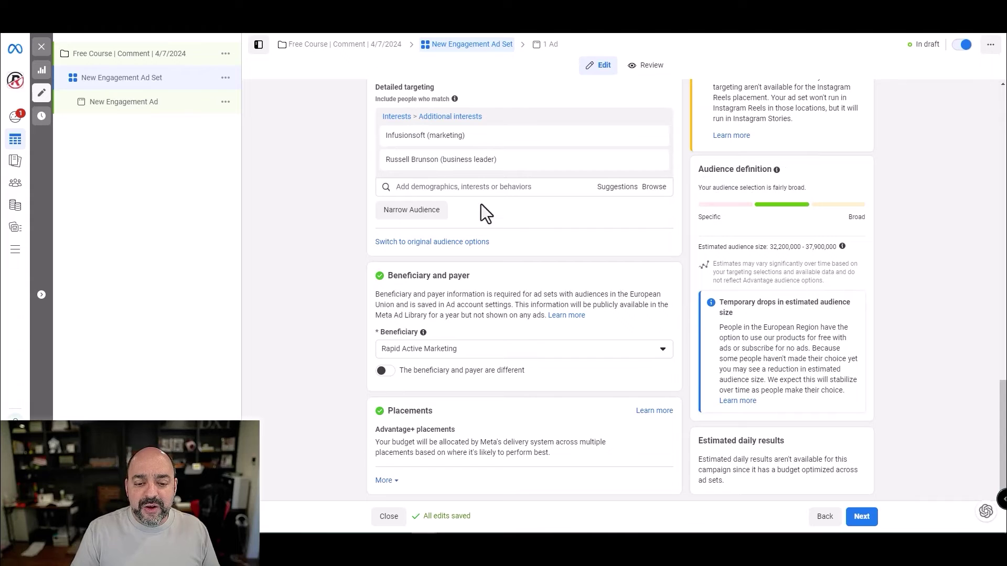
pyautogui.click(668, 430)
pyautogui.scroll(-1, 525, 436)
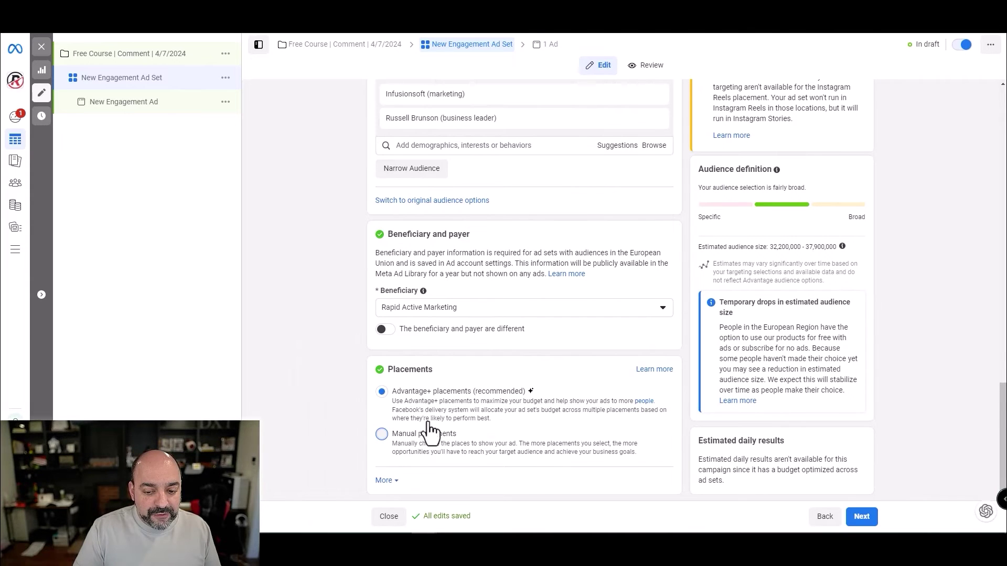
pyautogui.click(399, 435)
pyautogui.scroll(-6, 501, 420)
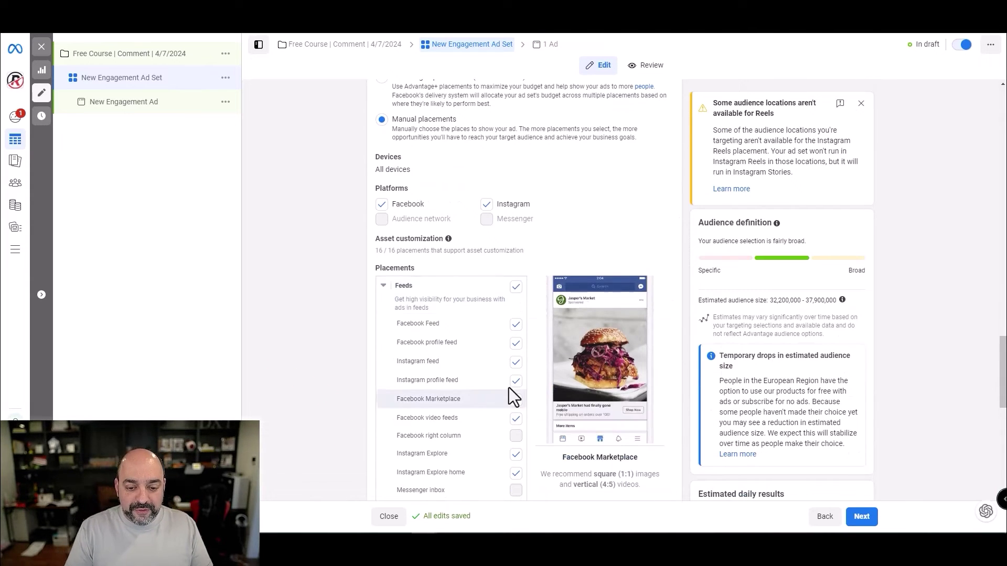
pyautogui.click(487, 205)
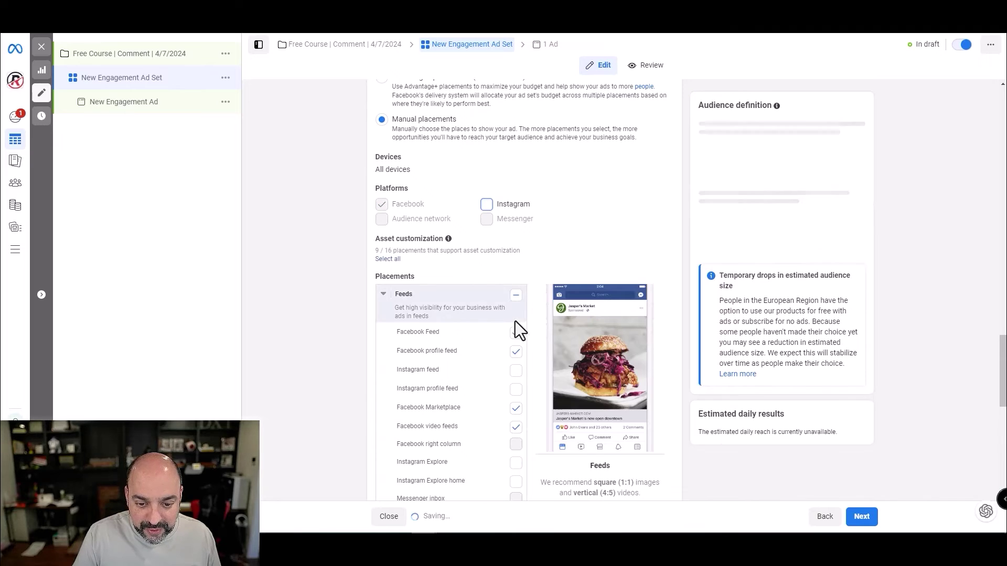
# Step: Exclude the Facebook Marketplace, Facebook video feeds, Facebook in-stream videos, Ads on Facebook Reels and Facebook search results placements
pyautogui.click(516, 409)
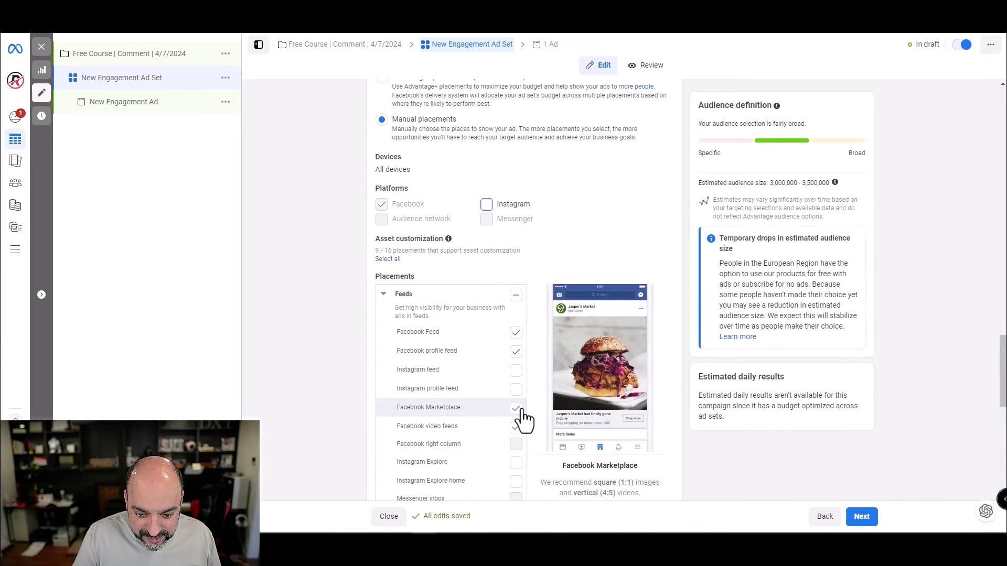
pyautogui.click(517, 428)
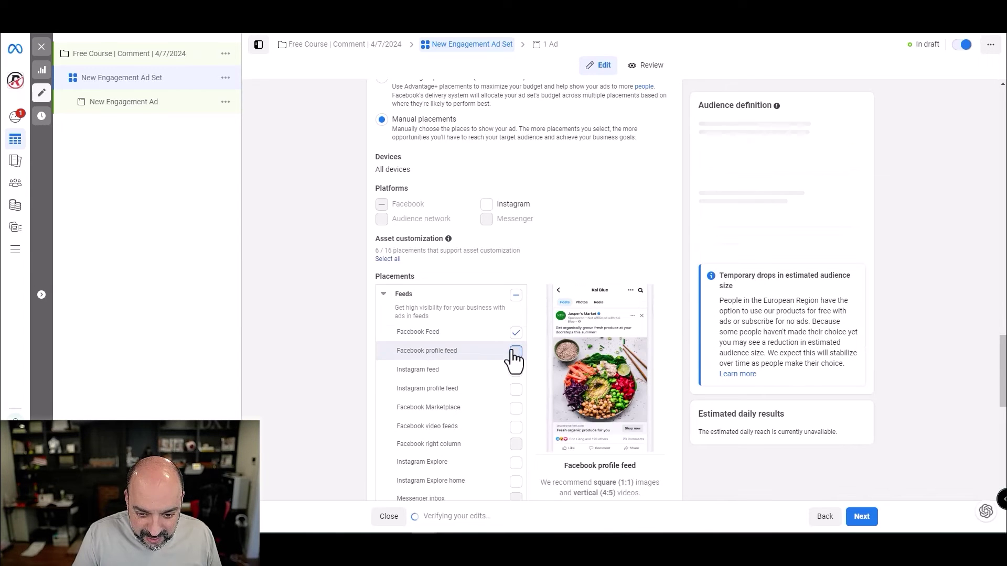
pyautogui.scroll(-8, 459, 305)
pyautogui.click(516, 302)
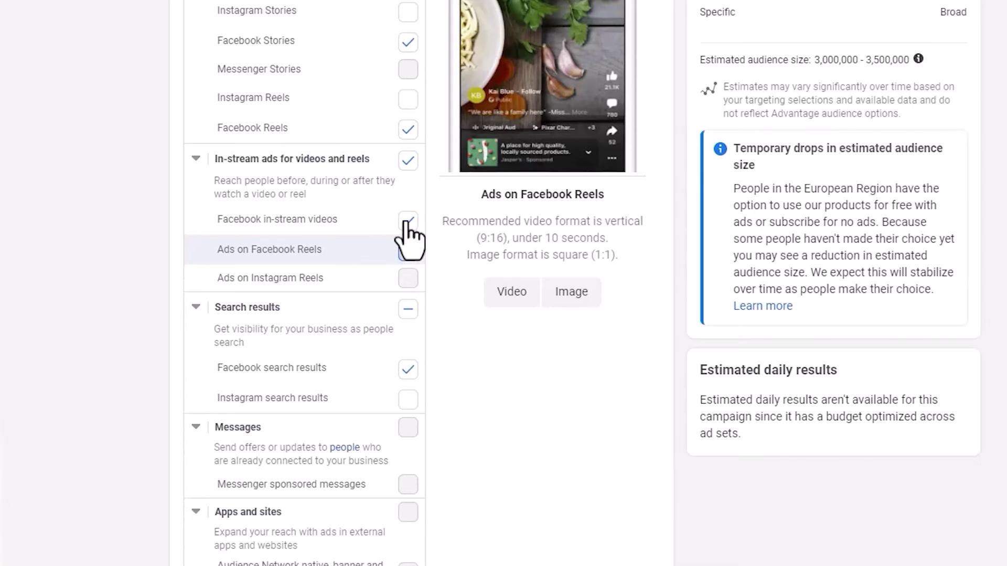
pyautogui.click(516, 283)
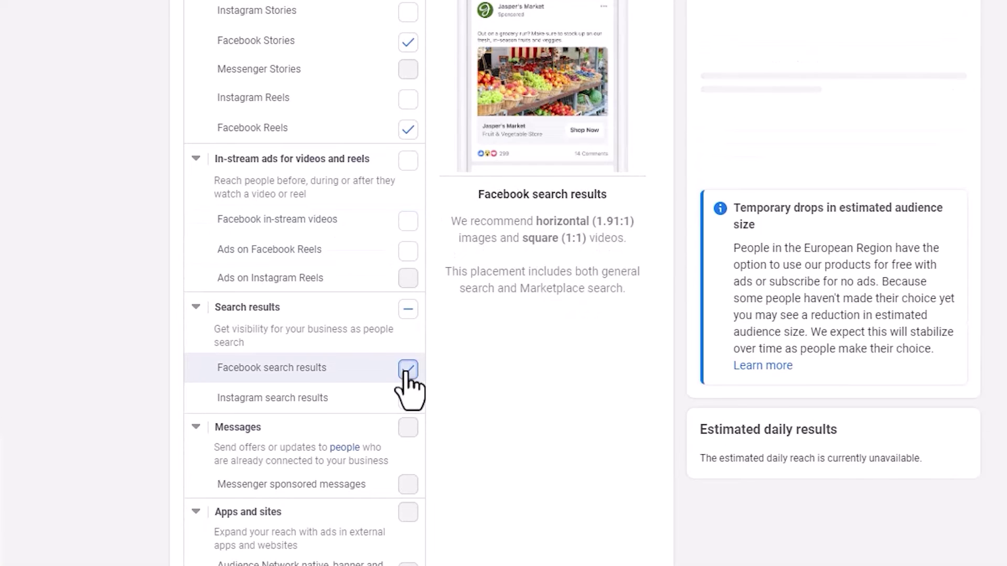
pyautogui.click(408, 370)
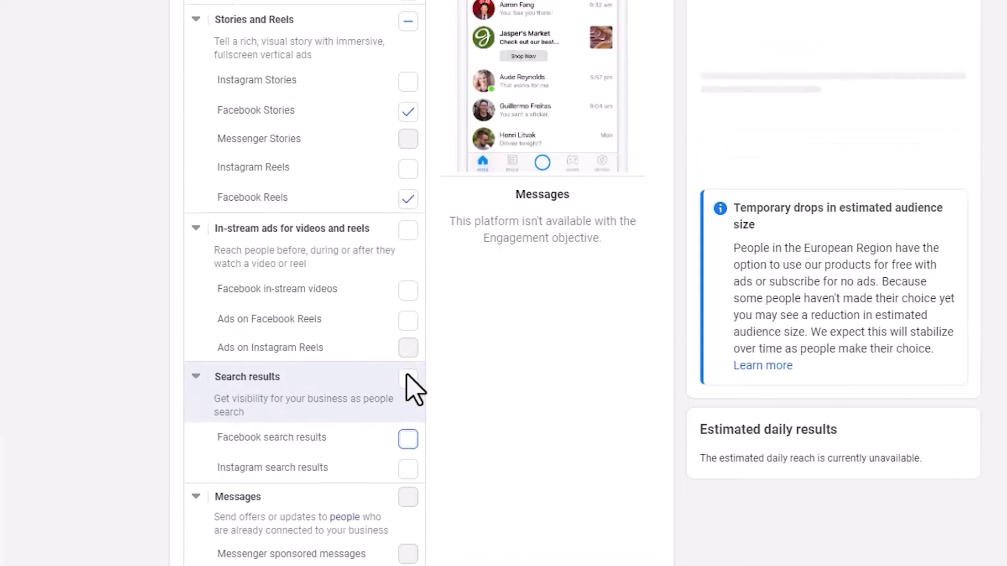
# Step: Exclude the Facebook Stories and Facebook Reels placements
pyautogui.scroll(11, 406, 341)
pyautogui.scroll(-6, 404, 356)
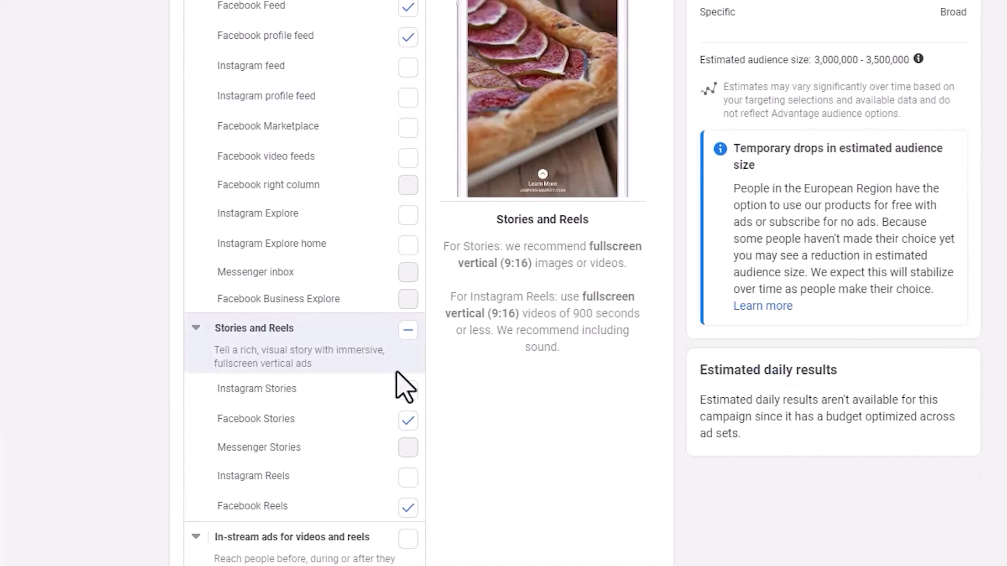
pyautogui.click(408, 421)
pyautogui.click(408, 507)
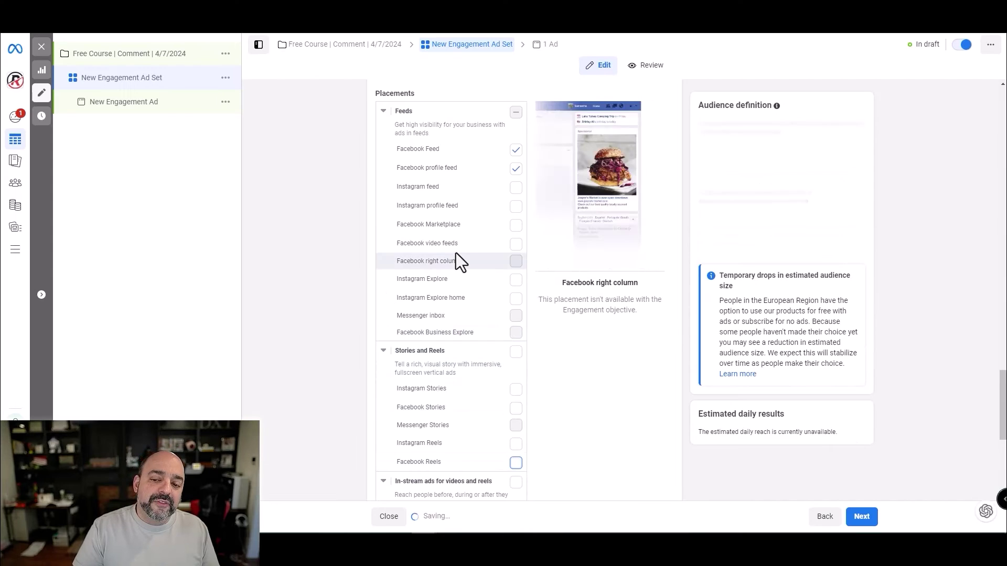
# Step: Continue from the ad set to the ad and name it "Free Course Post | Comment"
pyautogui.scroll(9, 455, 253)
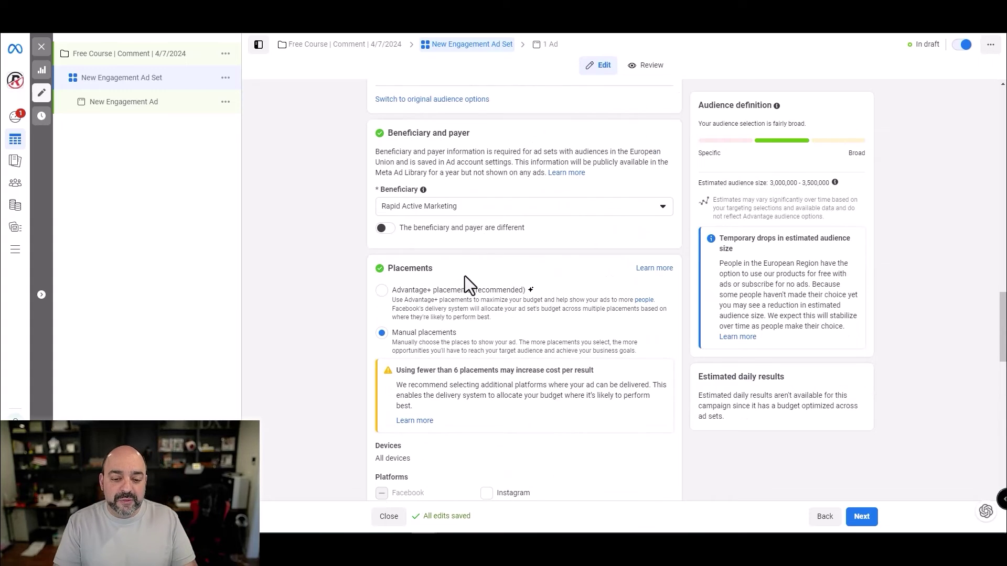
pyautogui.scroll(-5, 472, 283)
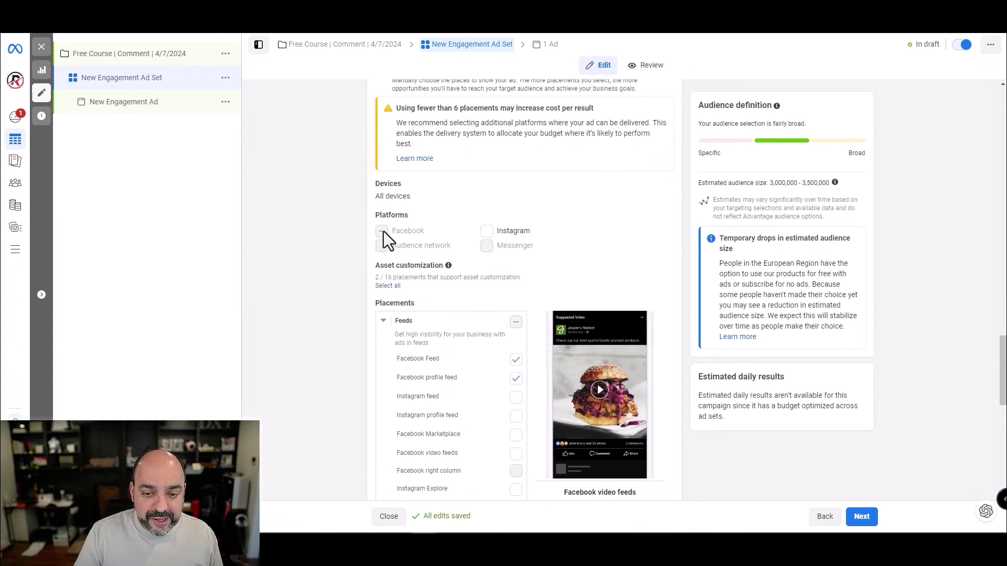
pyautogui.scroll(-12, 503, 323)
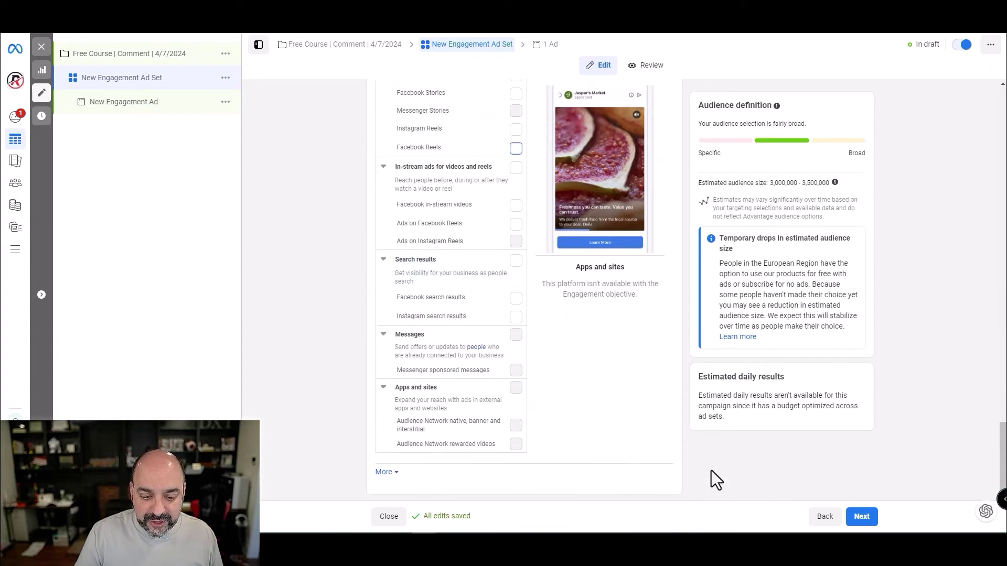
pyautogui.click(861, 517)
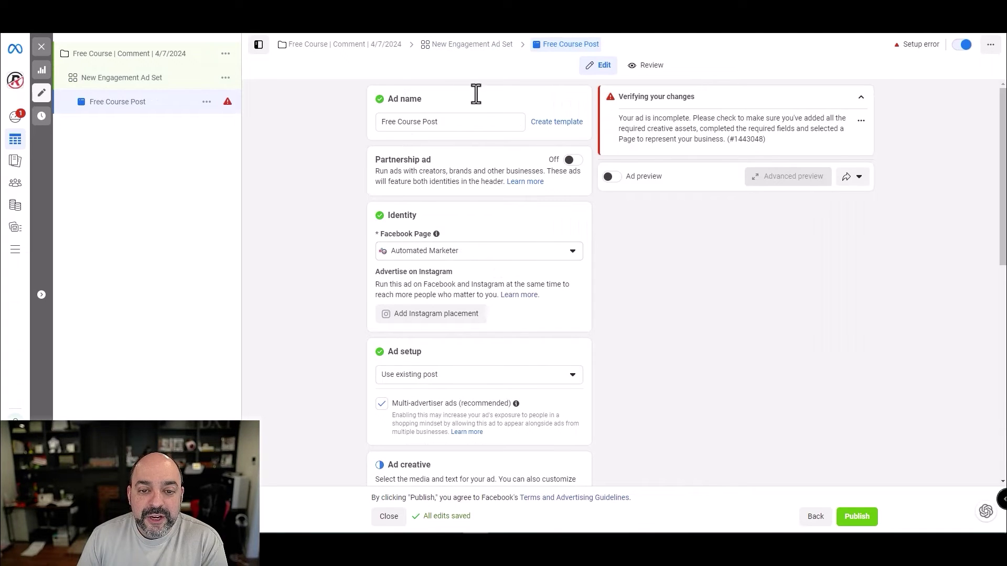
pyautogui.click(482, 121)
pyautogui.write('| Comment')
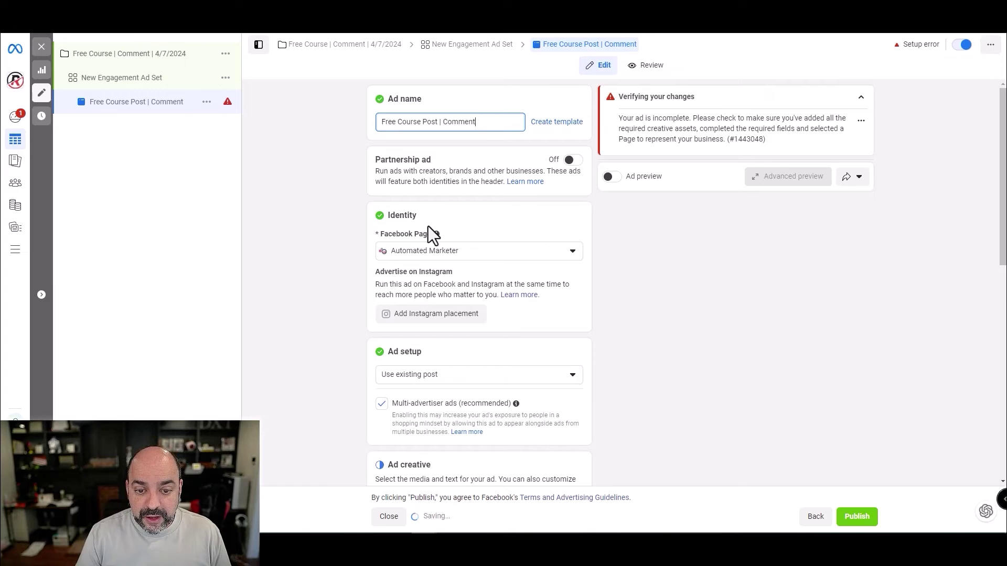
# Step: Choose the Apr 7, 2024 Facebook photo post starting "Attention Clickfunnels, Infusionsoft" as the ad creative
pyautogui.moveTo(435, 233)
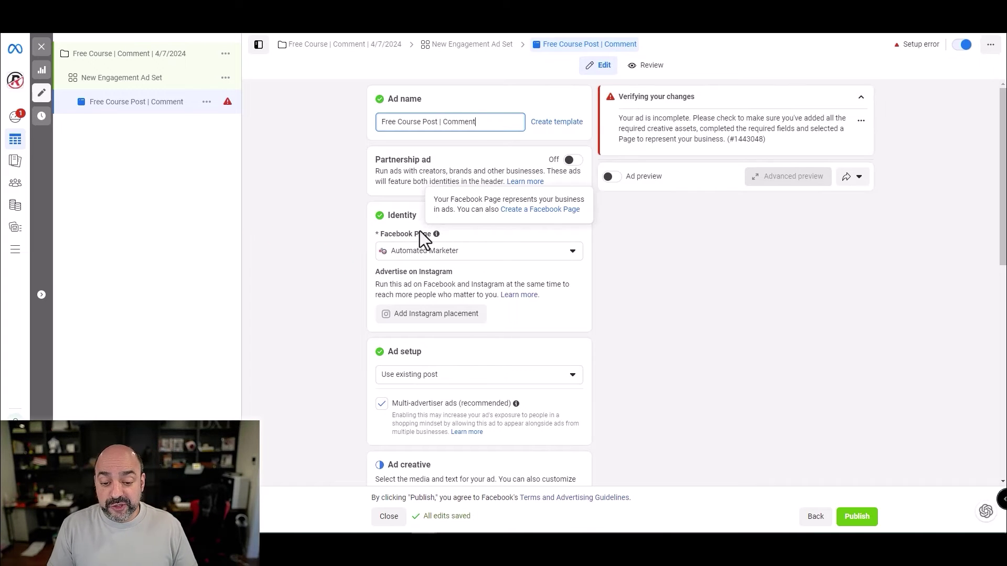
pyautogui.scroll(-4, 448, 236)
pyautogui.scroll(-3, 446, 179)
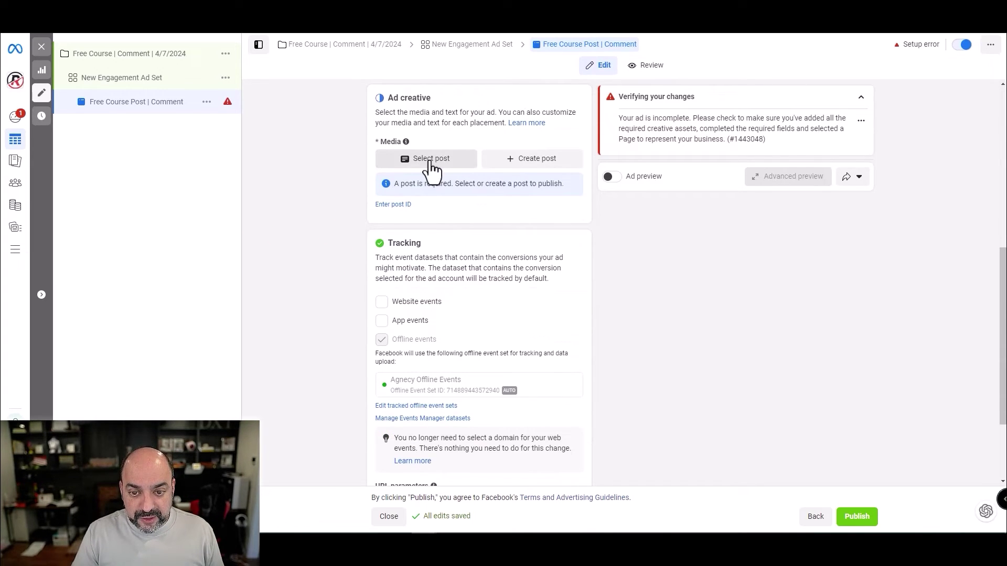
pyautogui.click(431, 160)
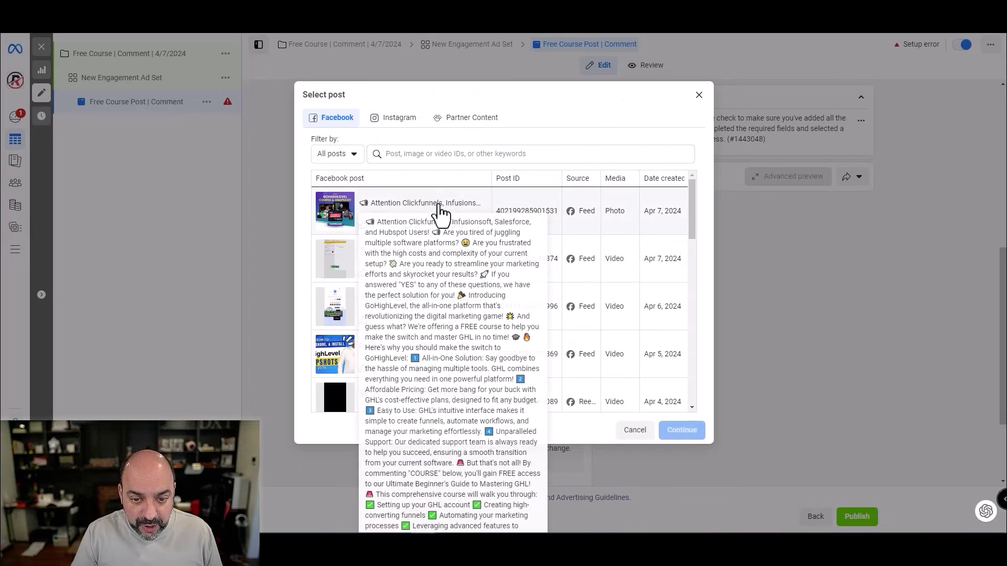
pyautogui.click(375, 204)
pyautogui.click(681, 431)
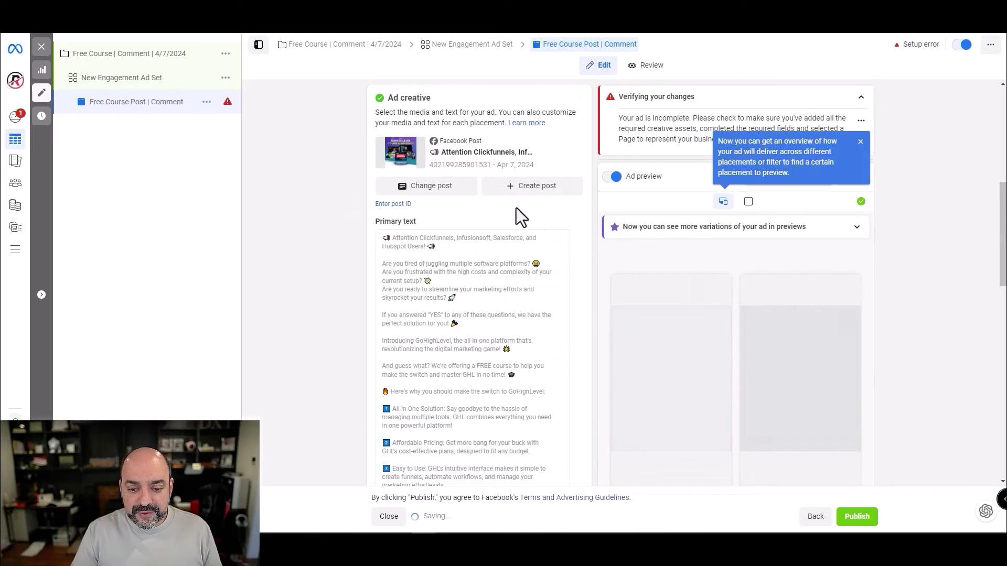
# Step: Examine the ad's primary text, call to action, Advantage+ creative and message template settings
pyautogui.scroll(-10, 525, 226)
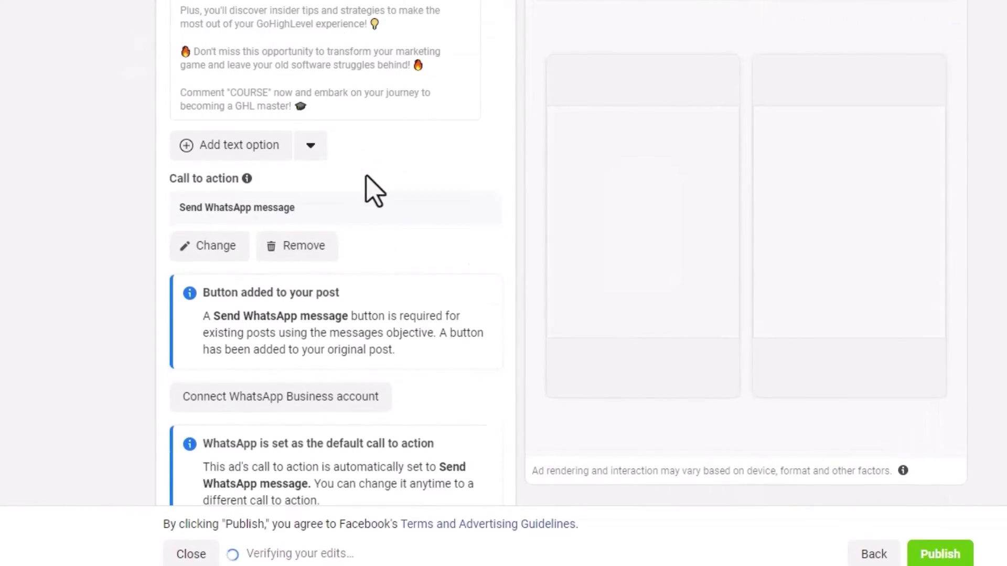
pyautogui.scroll(-1, 387, 153)
pyautogui.scroll(5, 395, 166)
pyautogui.scroll(-8, 400, 178)
pyautogui.scroll(-4, 346, 157)
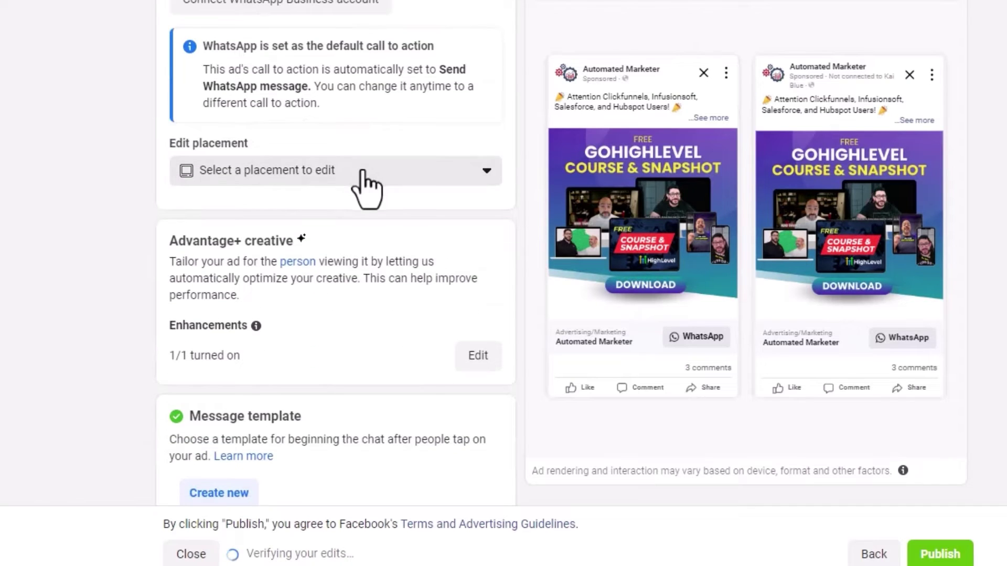
pyautogui.scroll(-4, 370, 173)
pyautogui.scroll(-3, 356, 121)
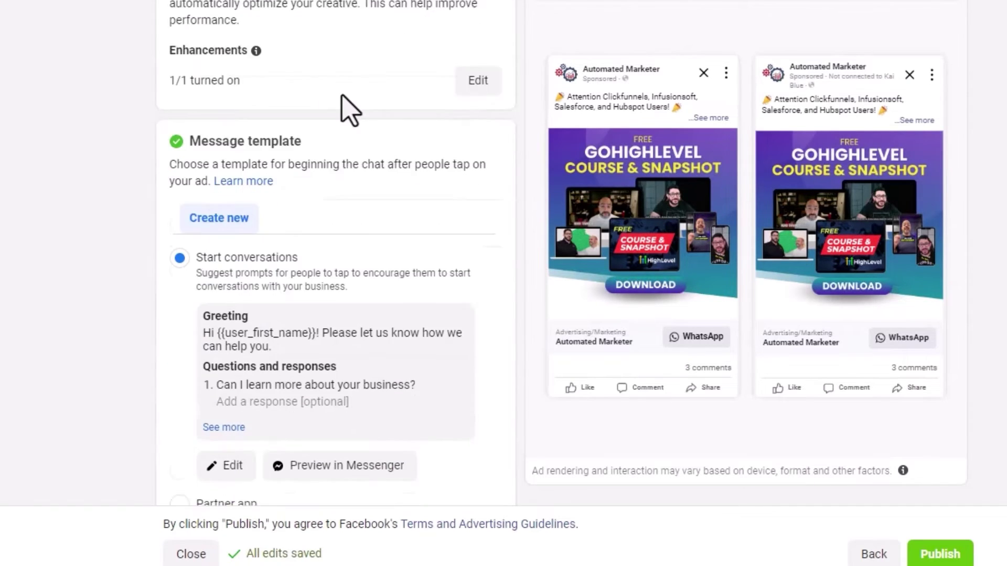
# Step: Remove the Send WhatsApp message call to action from the ad and publish the campaign
pyautogui.scroll(13, 389, 243)
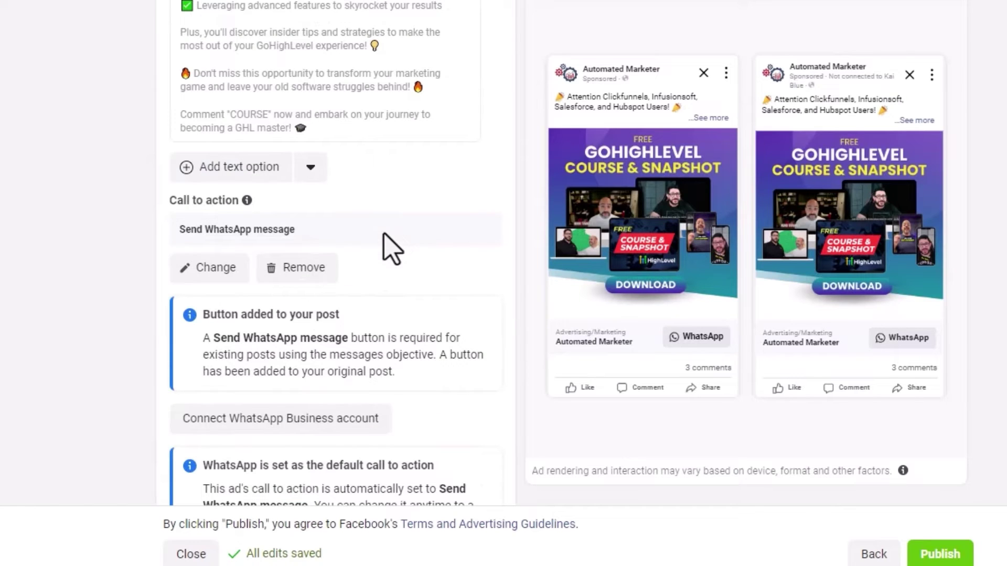
pyautogui.click(323, 268)
pyautogui.click(590, 94)
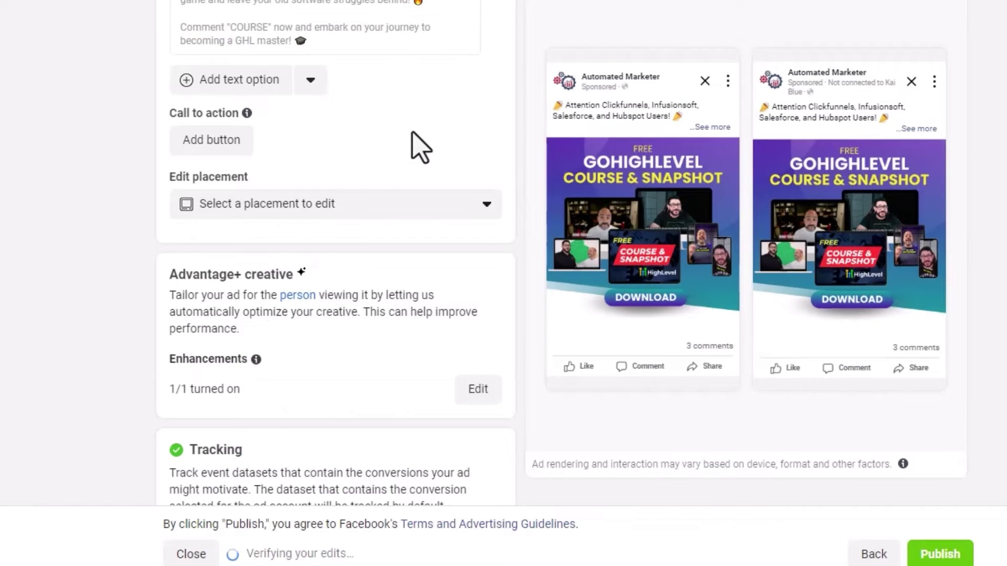
pyautogui.scroll(8, 288, 139)
pyautogui.scroll(-5, 294, 157)
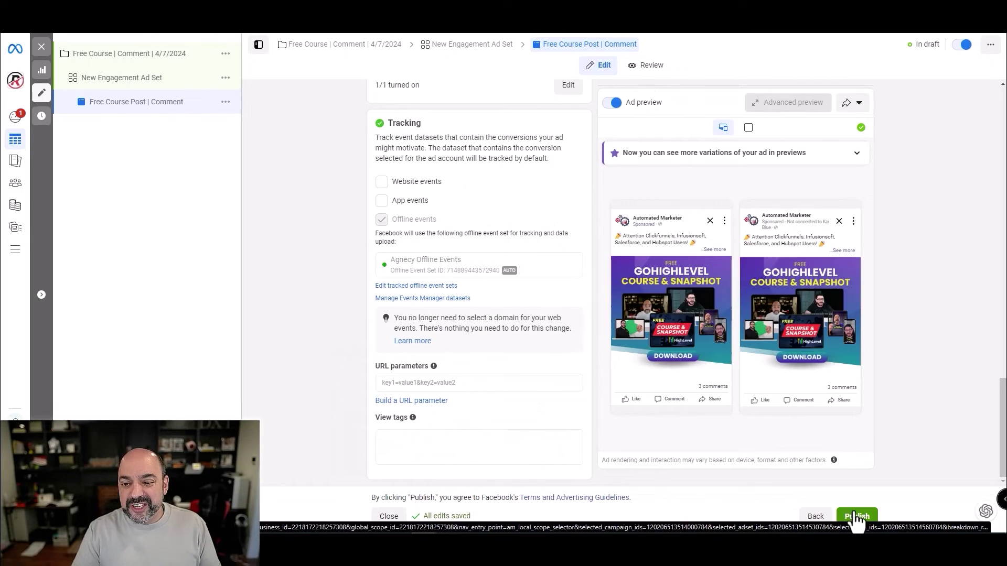
pyautogui.moveTo(810, 401)
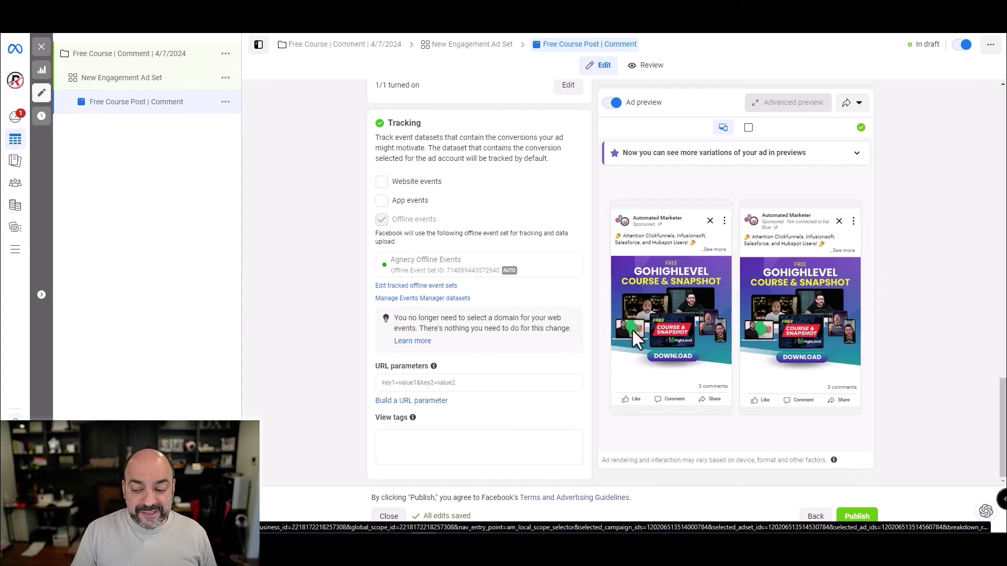
pyautogui.click(863, 519)
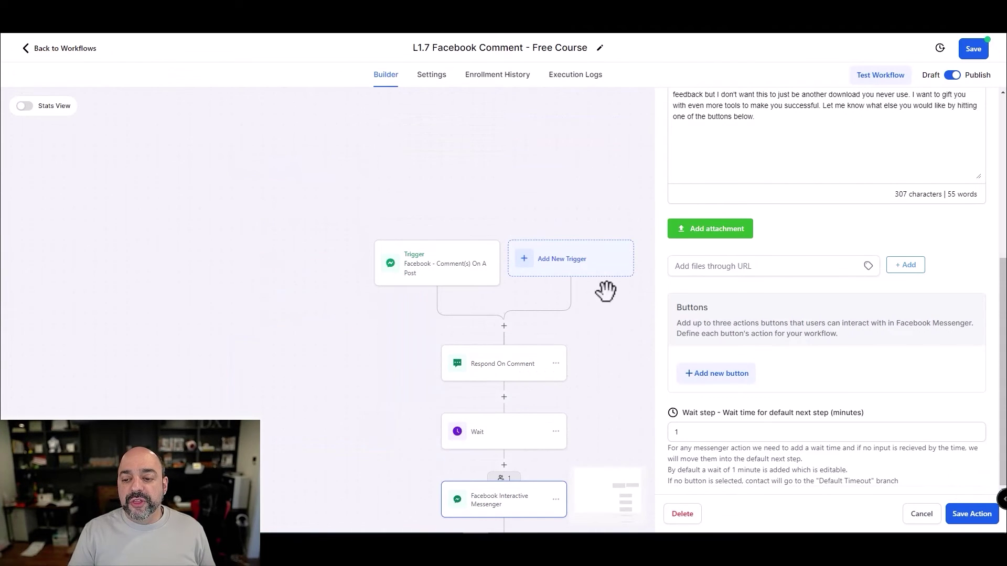
pyautogui.scroll(-3, 585, 258)
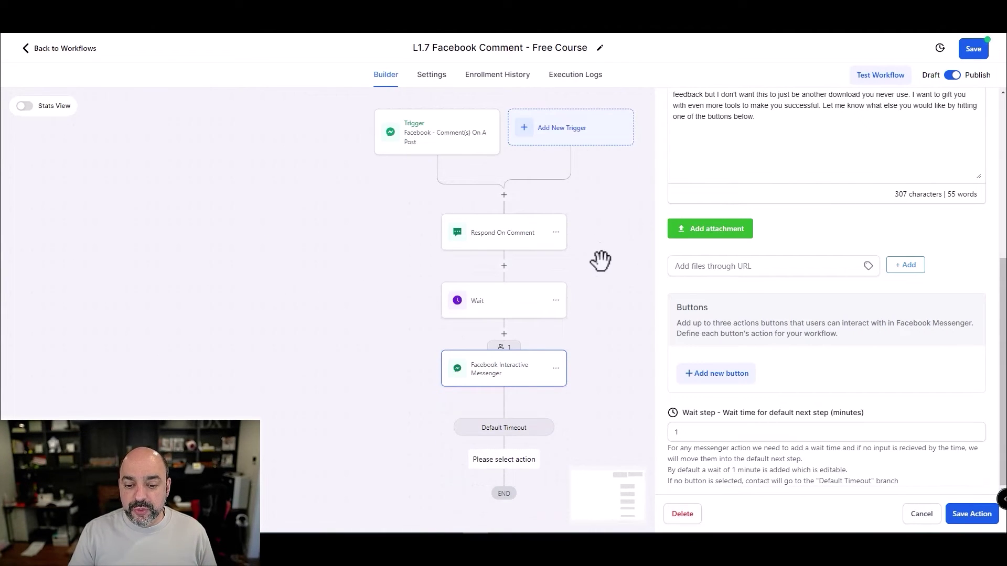
pyautogui.scroll(3, 813, 163)
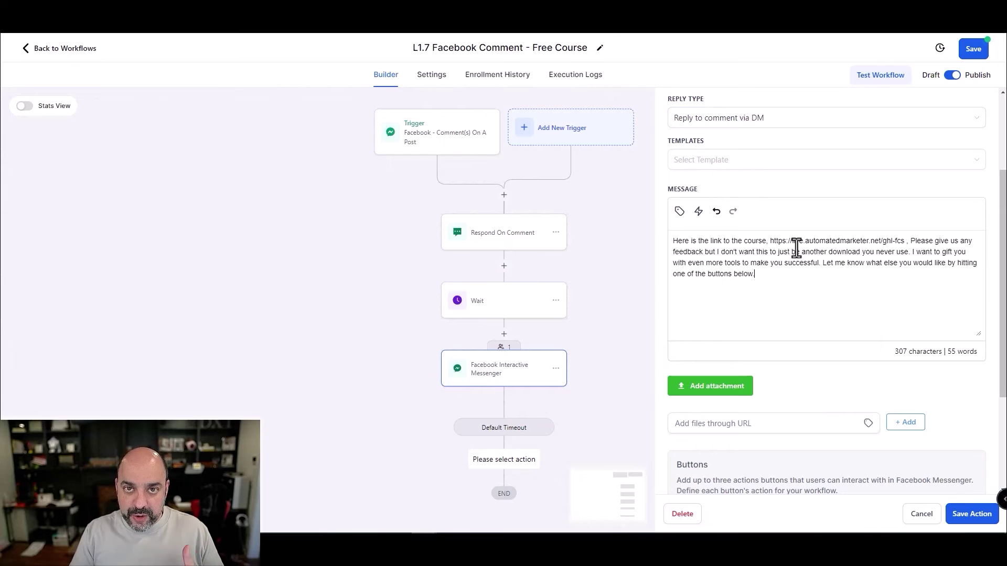
pyautogui.scroll(-3, 798, 257)
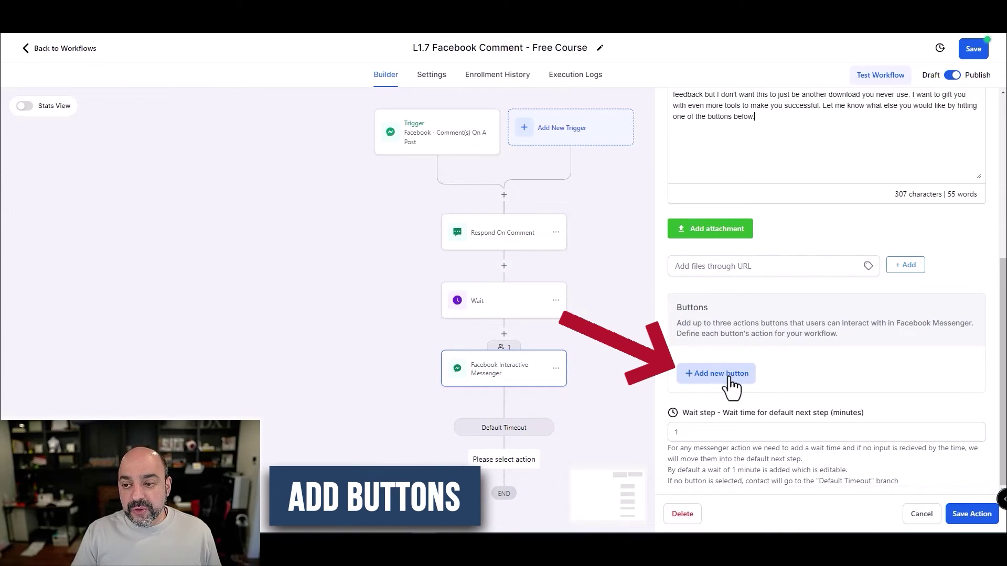
pyautogui.scroll(2, 756, 259)
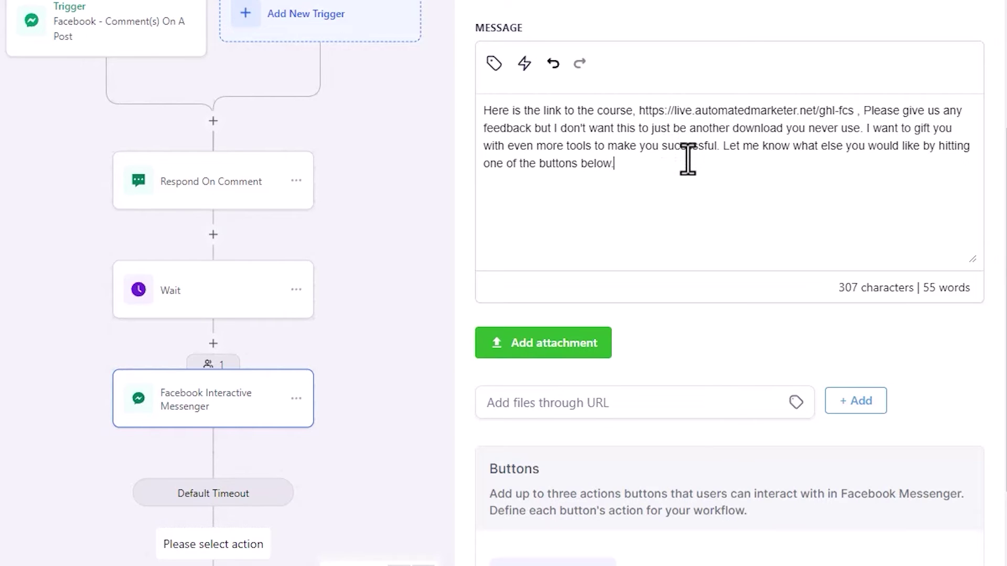
pyautogui.click(655, 164)
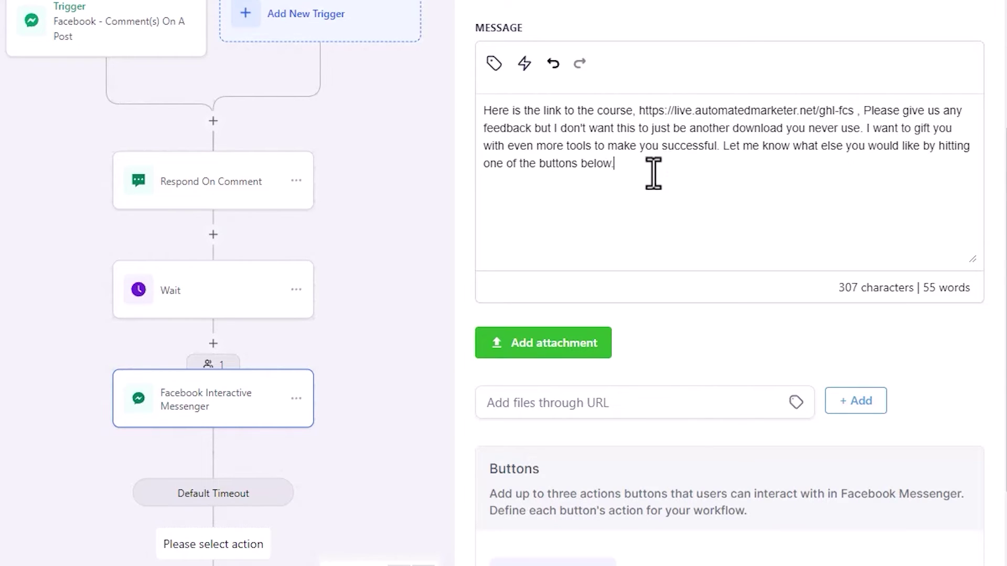
pyautogui.scroll(-3, 686, 182)
pyautogui.click(557, 420)
pyautogui.click(585, 391)
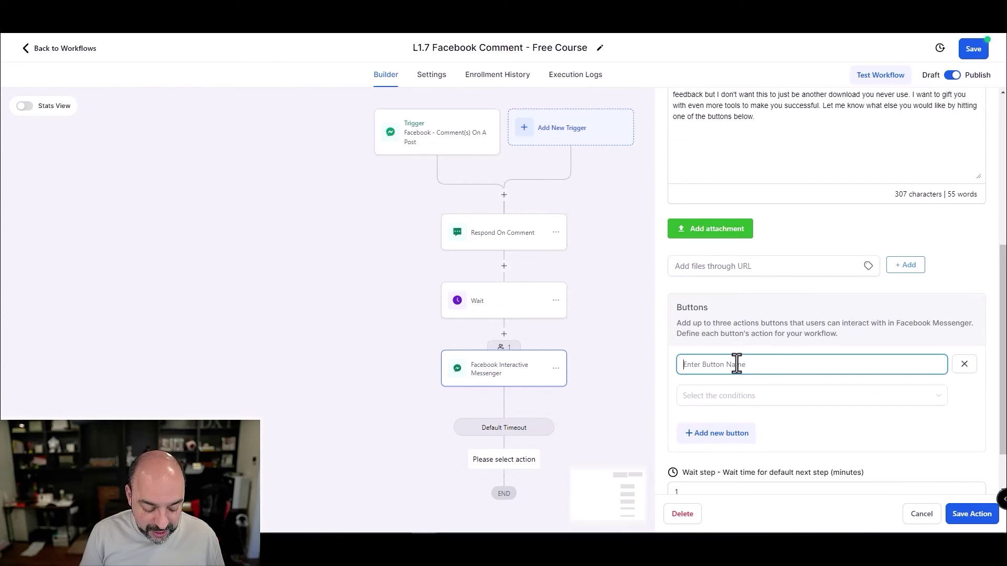
pyautogui.write('30 Free Tr')
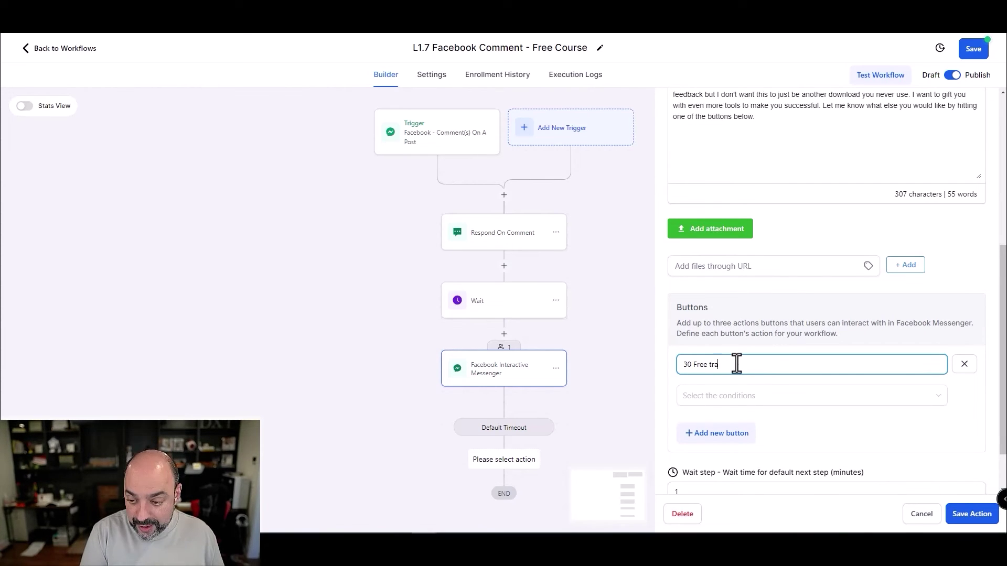
pyautogui.write('ial of Highlevel')
pyautogui.click(685, 397)
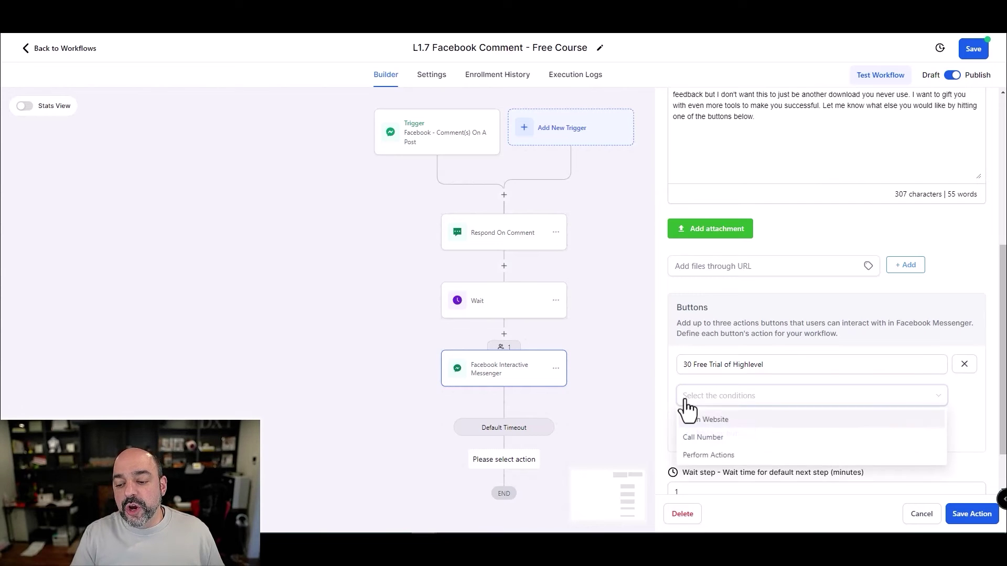
pyautogui.click(734, 418)
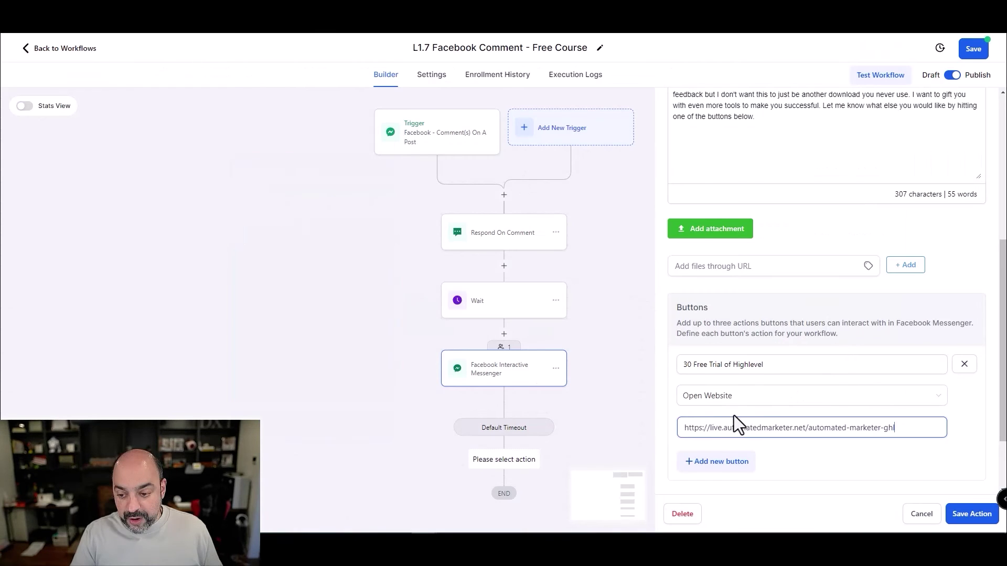
pyautogui.scroll(-2, 771, 414)
pyautogui.click(727, 377)
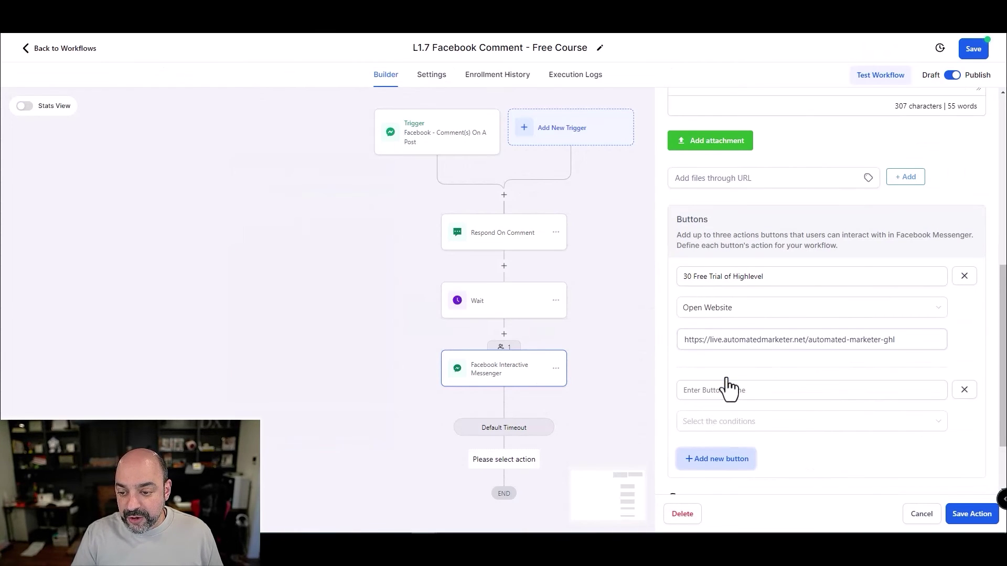
pyautogui.click(732, 391)
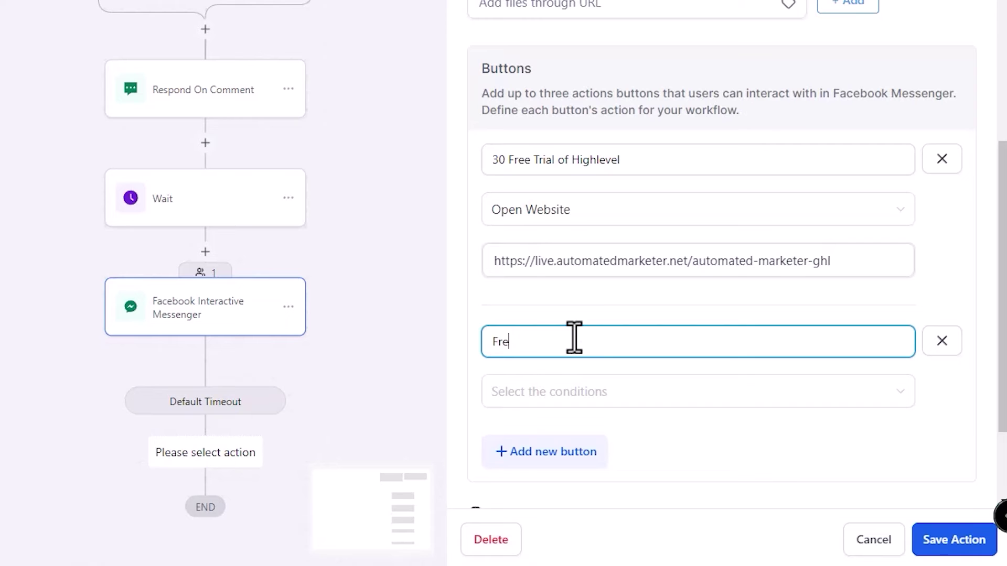
pyautogui.write('Free Gohighhlevel Course')
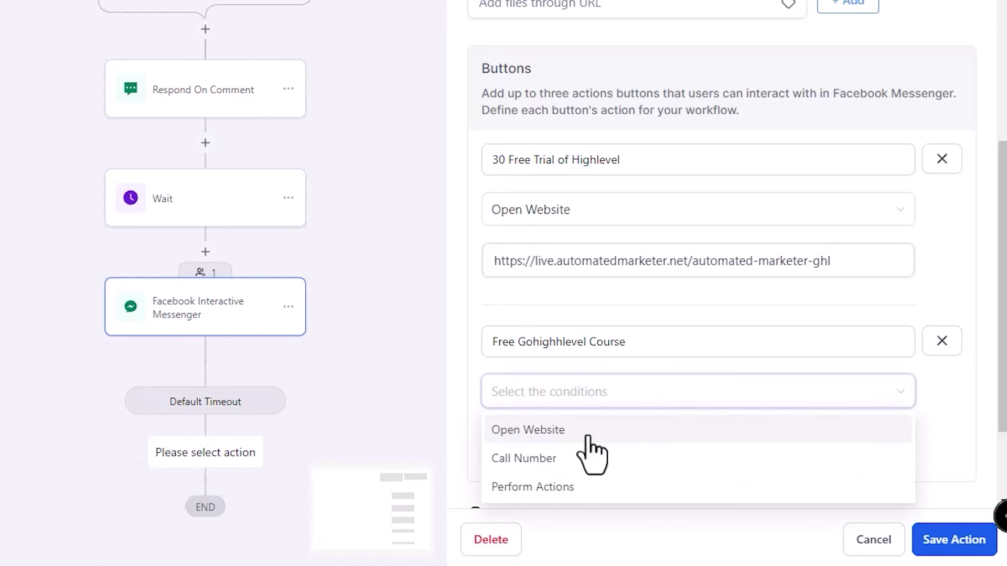
pyautogui.click(635, 398)
pyautogui.click(582, 293)
pyautogui.click(580, 306)
pyautogui.write('https://live.automatedmarketer.net/ghl-fcs')
# Step: Add a third Messenger button named "I Just want someone to do it for me" with the Open Website action
pyautogui.click(547, 360)
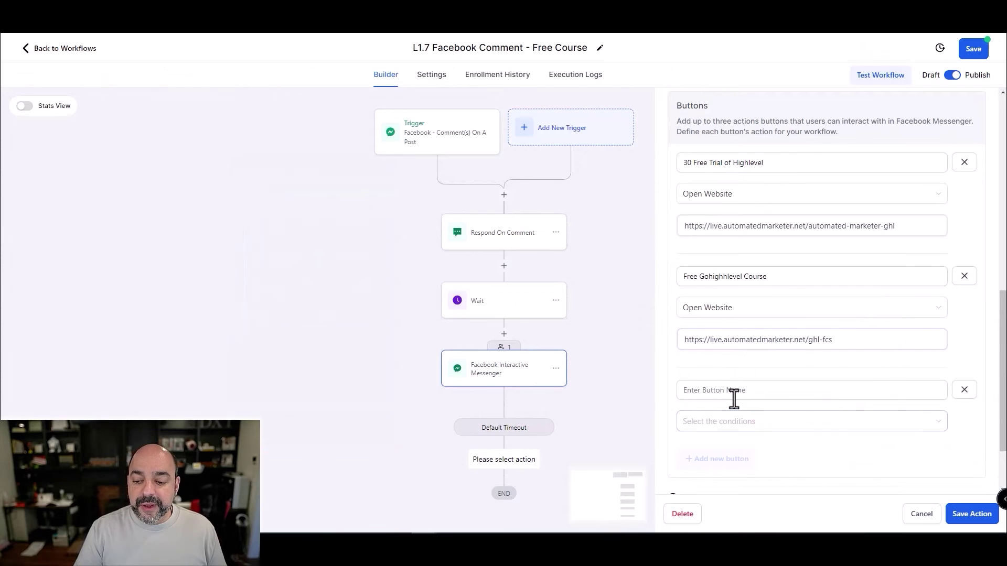
pyautogui.click(734, 397)
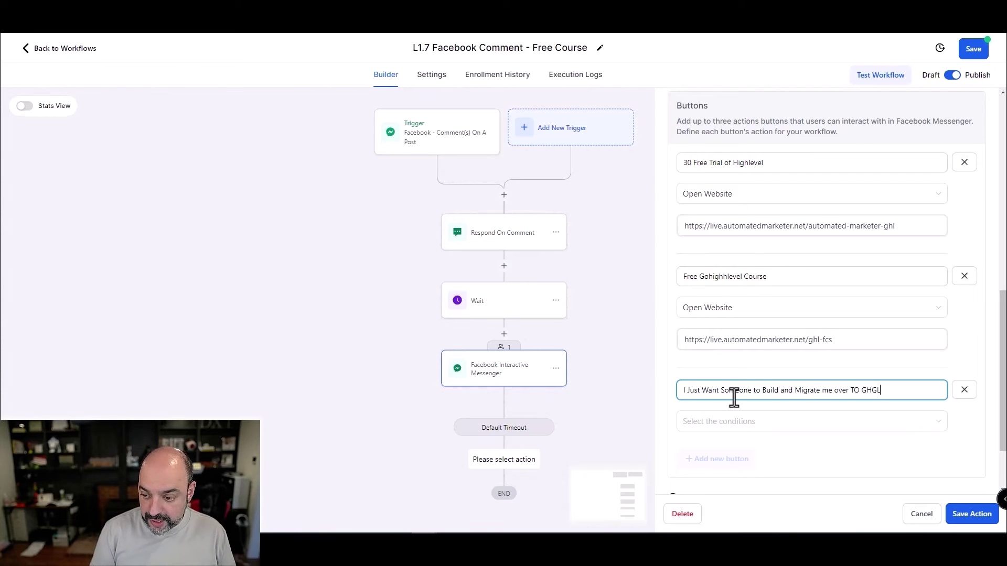
pyautogui.press('BackSpace')
pyautogui.press('BackSpace')
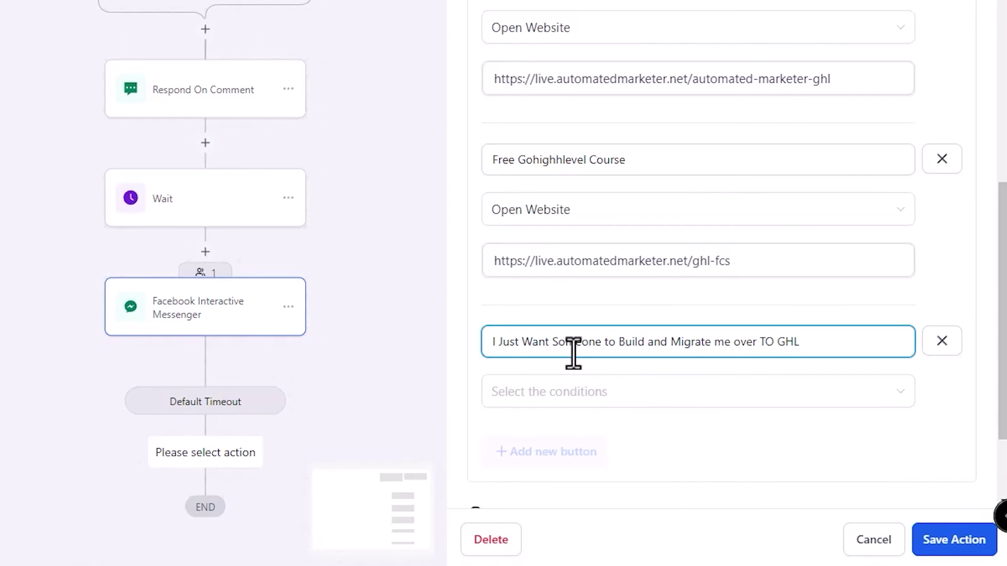
pyautogui.click(566, 392)
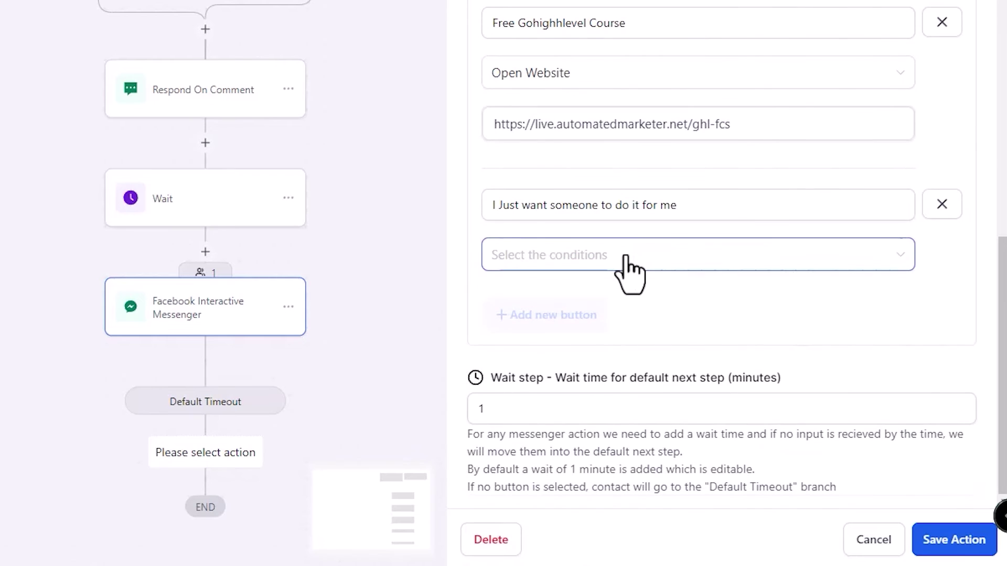
pyautogui.click(623, 257)
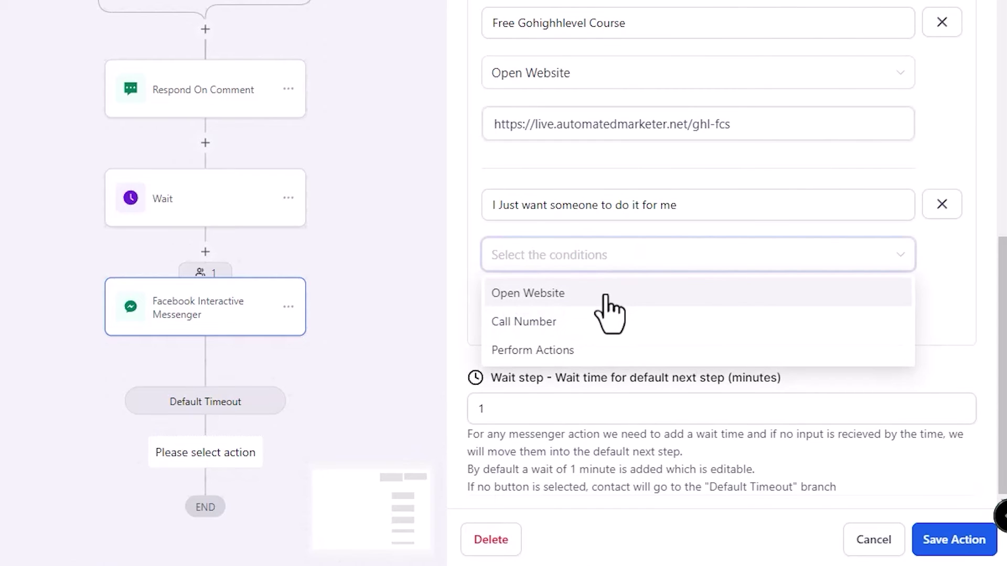
pyautogui.click(607, 297)
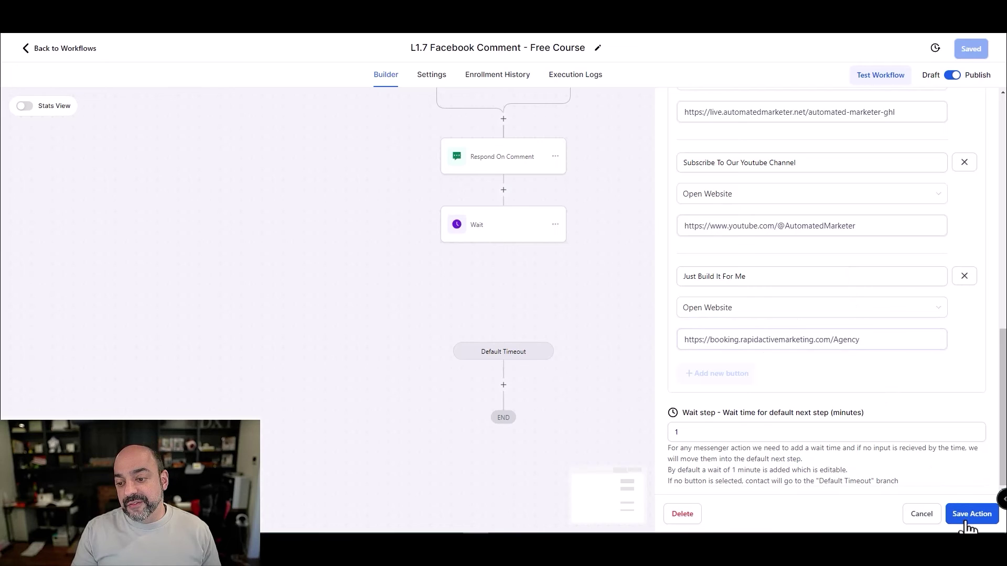
# Step: Check the DM text and the three website buttons and save the Facebook Interactive Messenger action
pyautogui.scroll(3, 832, 357)
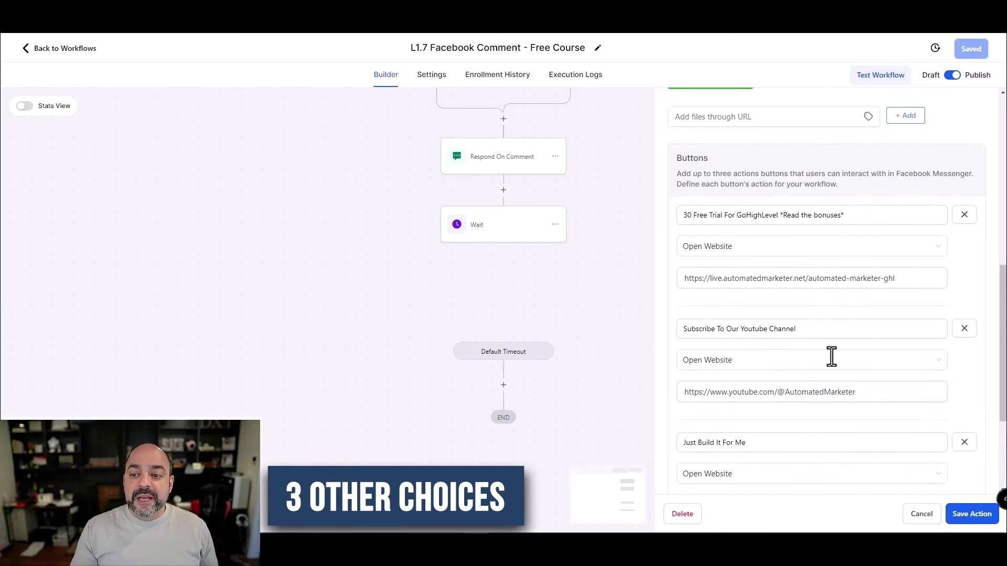
pyautogui.scroll(4, 832, 356)
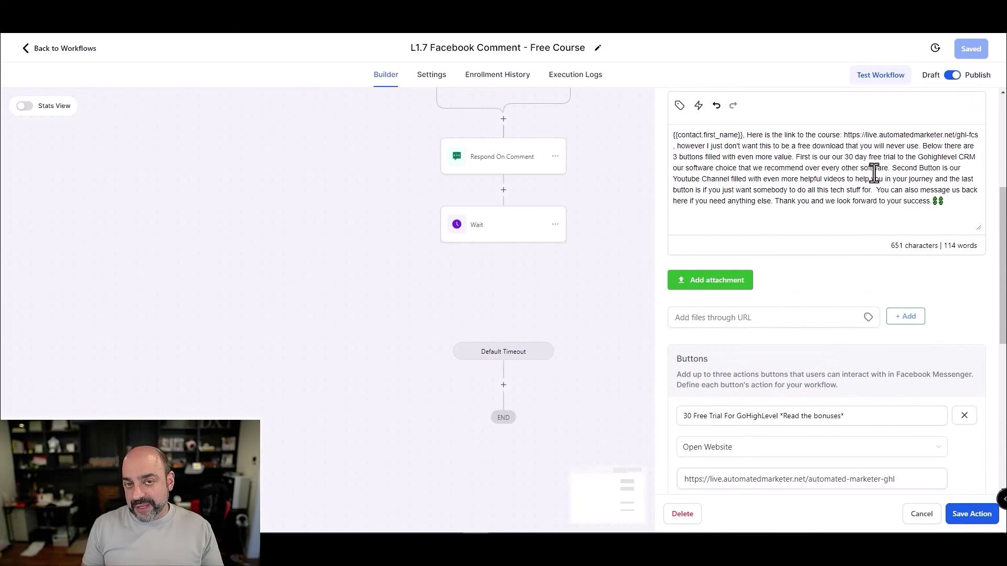
pyautogui.scroll(-6, 924, 210)
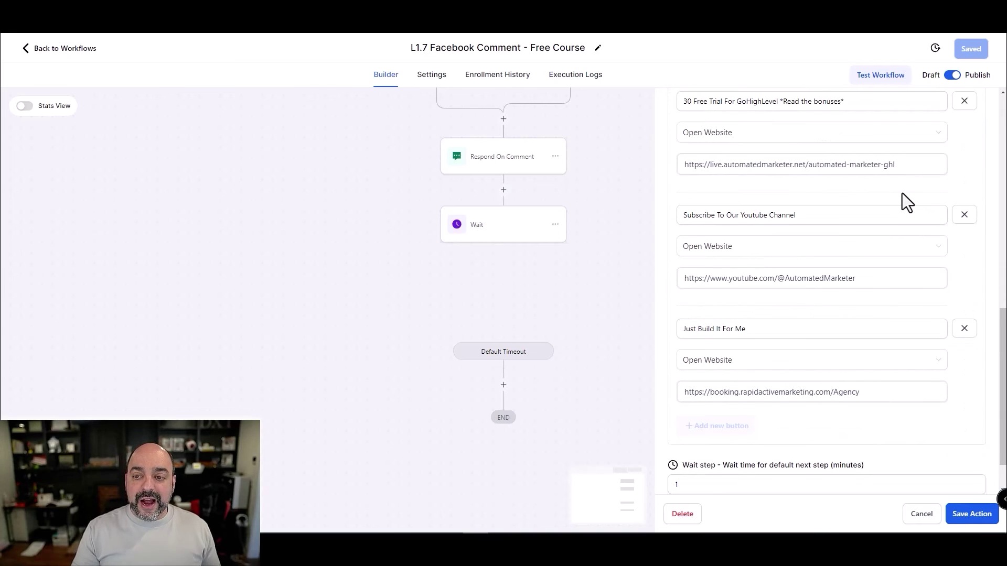
pyautogui.scroll(-1, 910, 197)
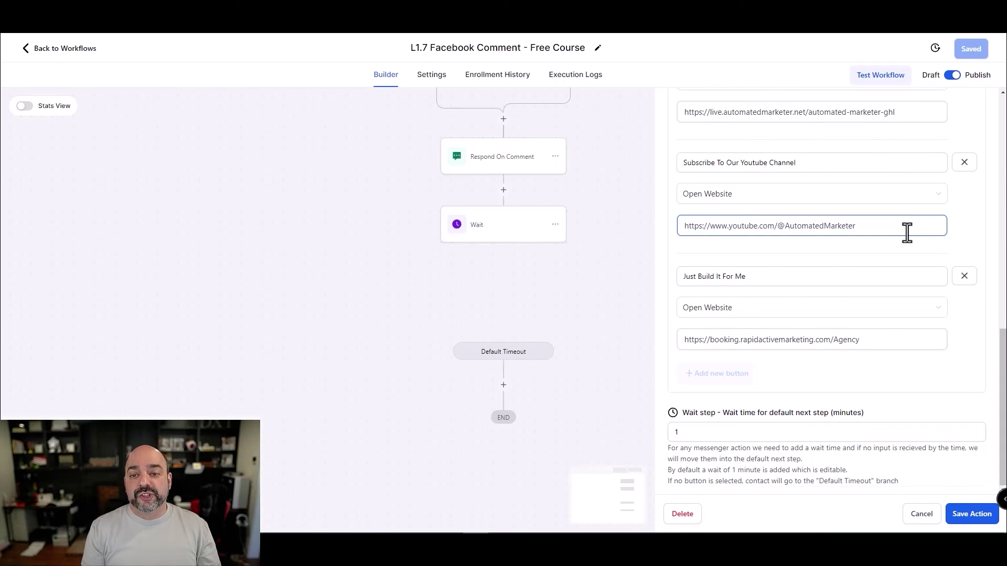
pyautogui.click(972, 514)
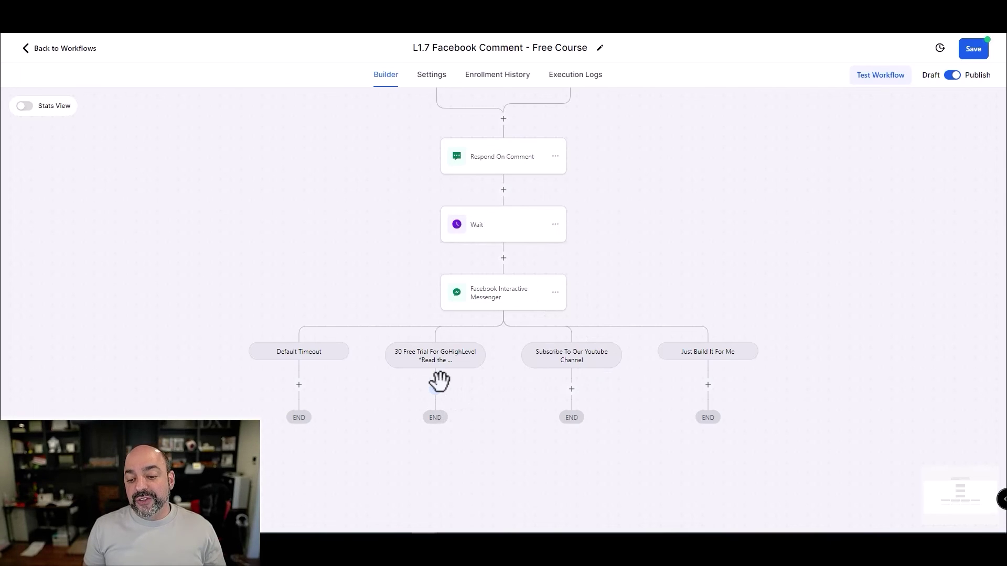
# Step: Add an Add Contact Tag action with an "interested" tag to the 30 Free Trial branch
pyautogui.click(435, 389)
pyautogui.write('tag')
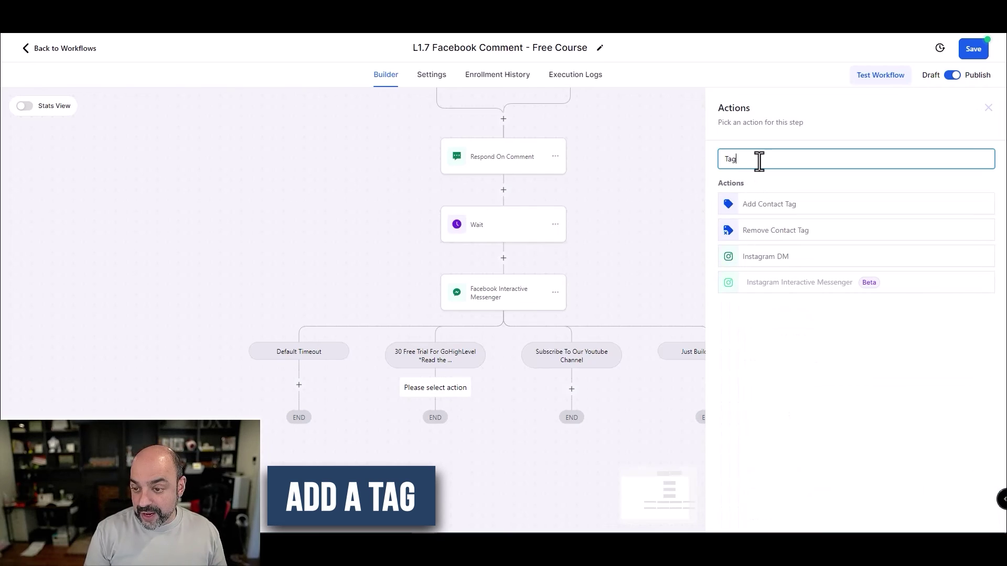
pyautogui.click(823, 205)
pyautogui.click(768, 225)
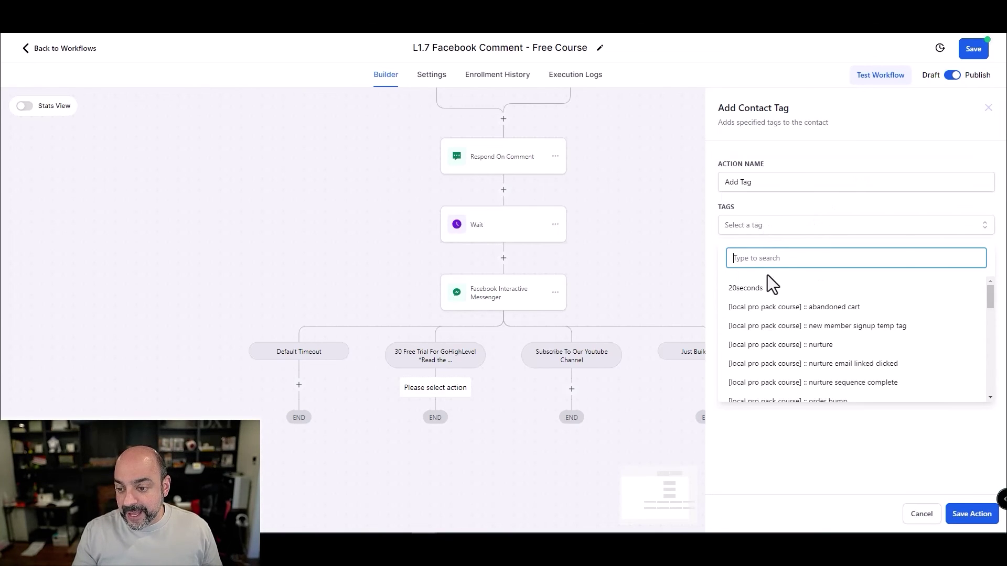
pyautogui.write('interested')
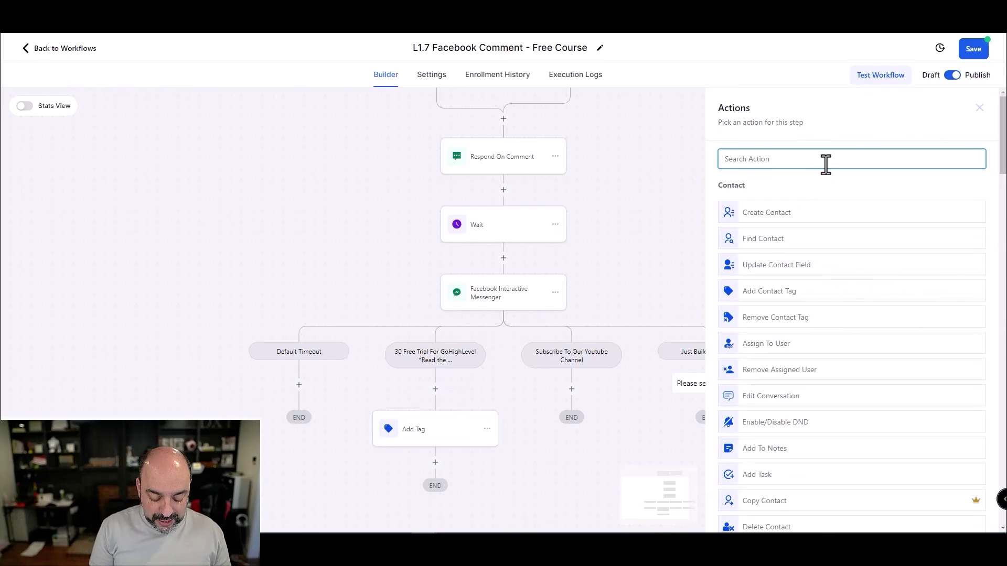
# Step: Add an Add Contact Tag action with a new "interest AFY" tag to the Just Build It For Me branch and save it
pyautogui.write('in')
pyautogui.press('BackSpace')
pyautogui.press('BackSpace')
pyautogui.write('aff')
pyautogui.press('BackSpace')
pyautogui.press('BackSpace')
pyautogui.write('dd')
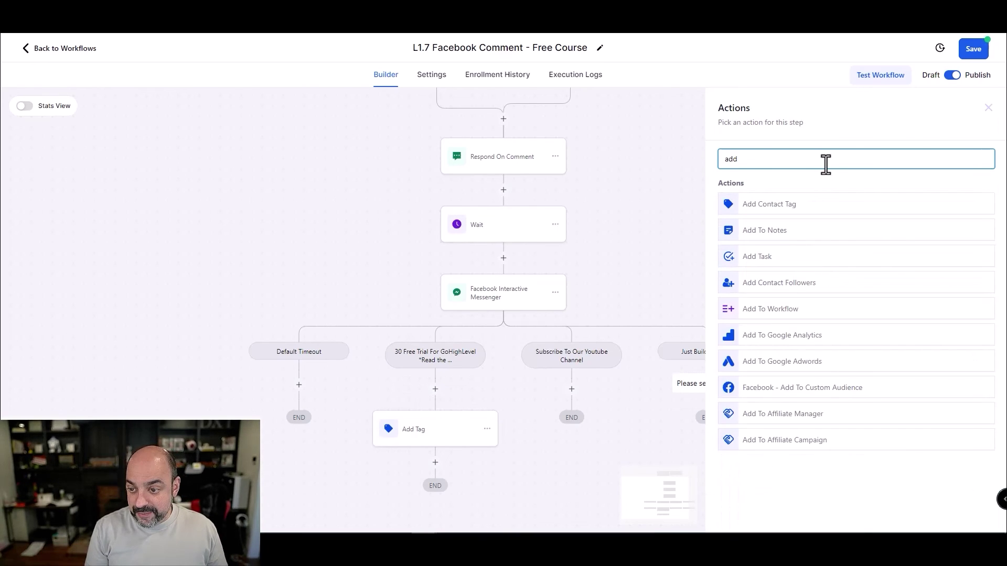
pyautogui.click(749, 204)
pyautogui.click(765, 231)
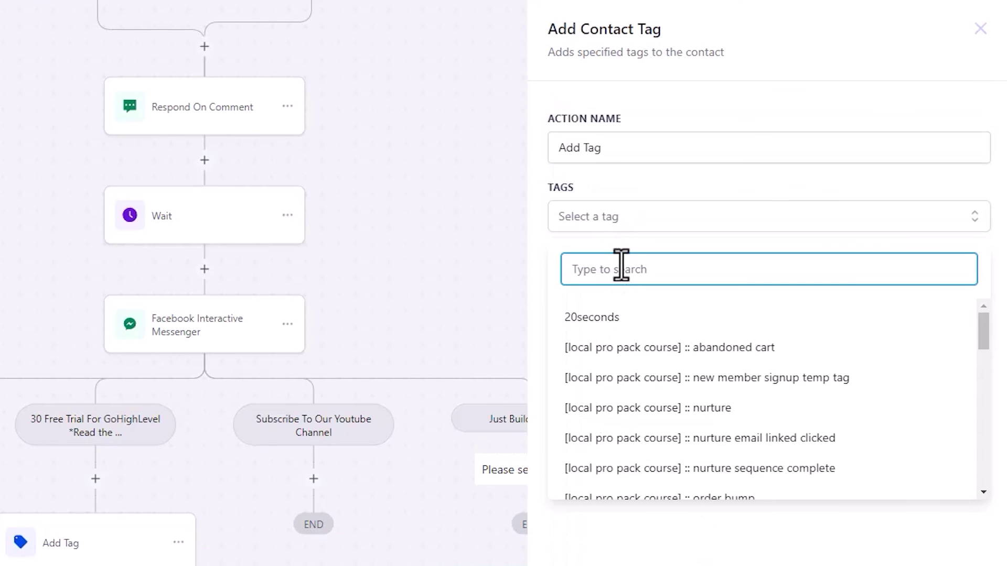
pyautogui.write('interest A')
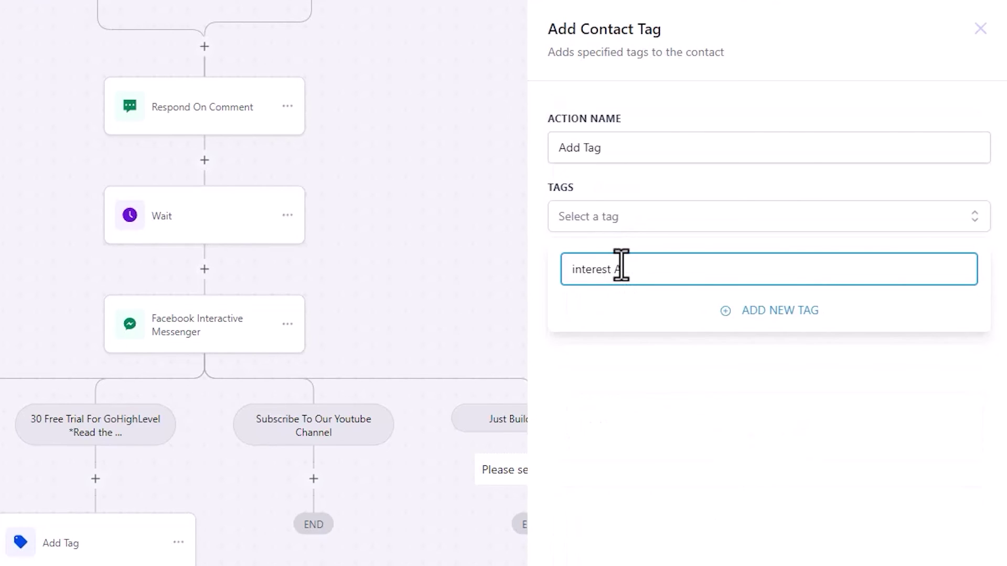
pyautogui.write('FY')
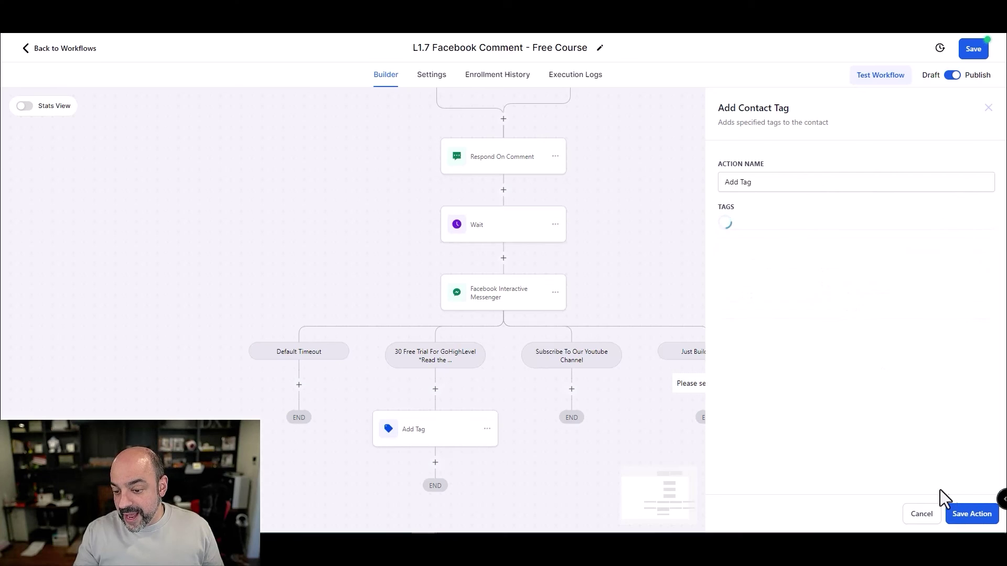
pyautogui.click(971, 512)
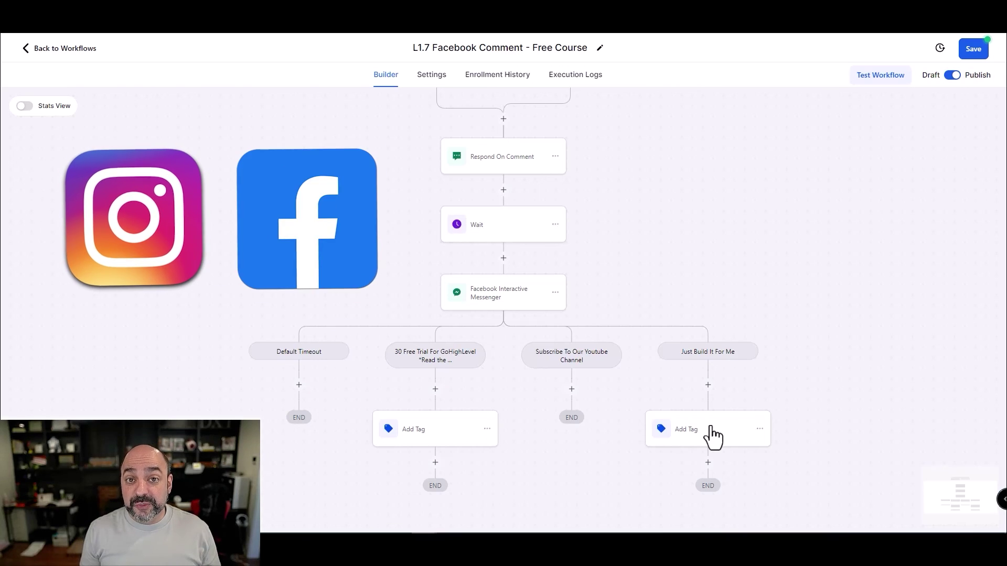
# Step: Review the page, post and phrase filters of the Facebook comment trigger and close its settings
pyautogui.scroll(5, 713, 391)
pyautogui.scroll(-2, 472, 209)
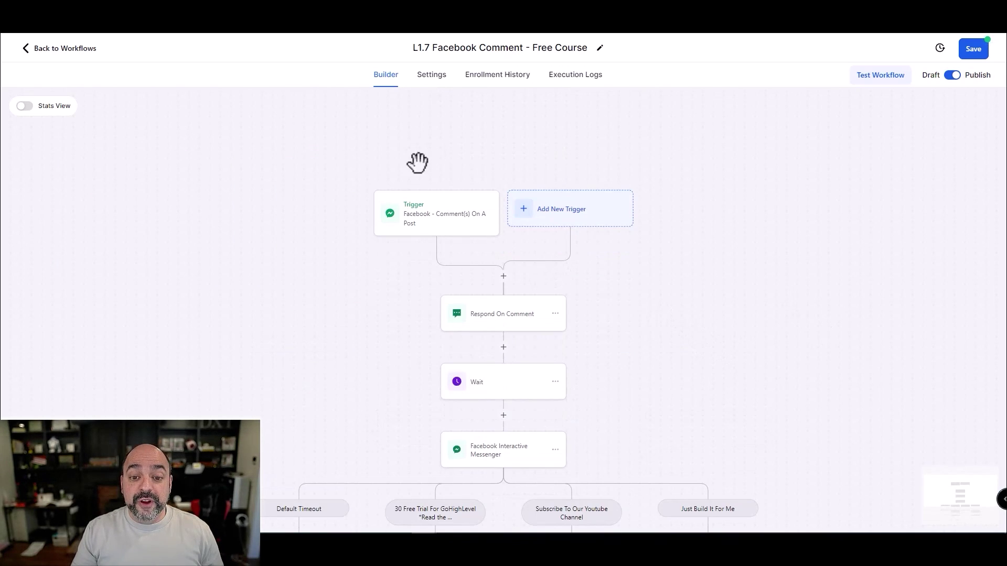
pyautogui.click(434, 227)
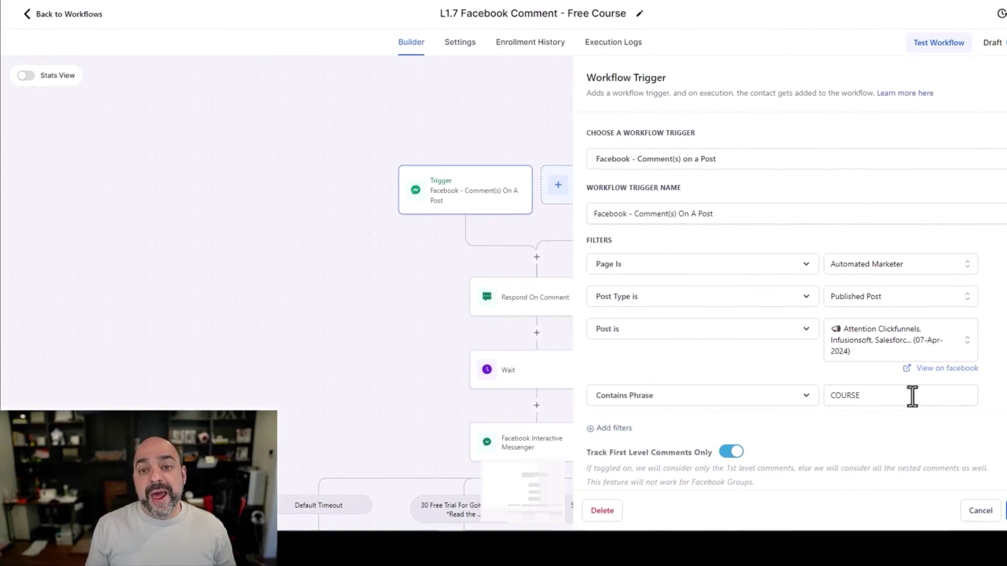
pyautogui.click(994, 514)
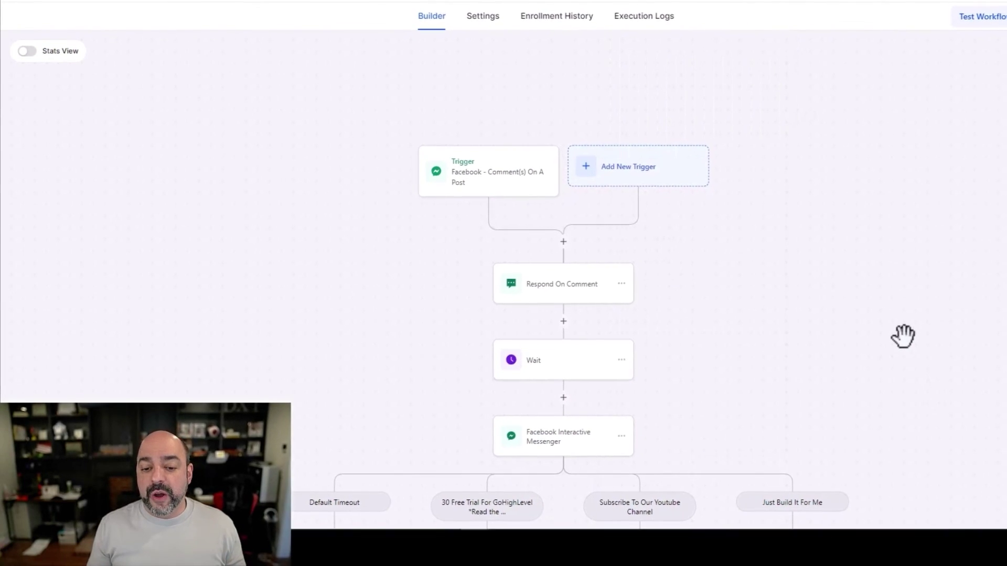
pyautogui.scroll(-2, 929, 90)
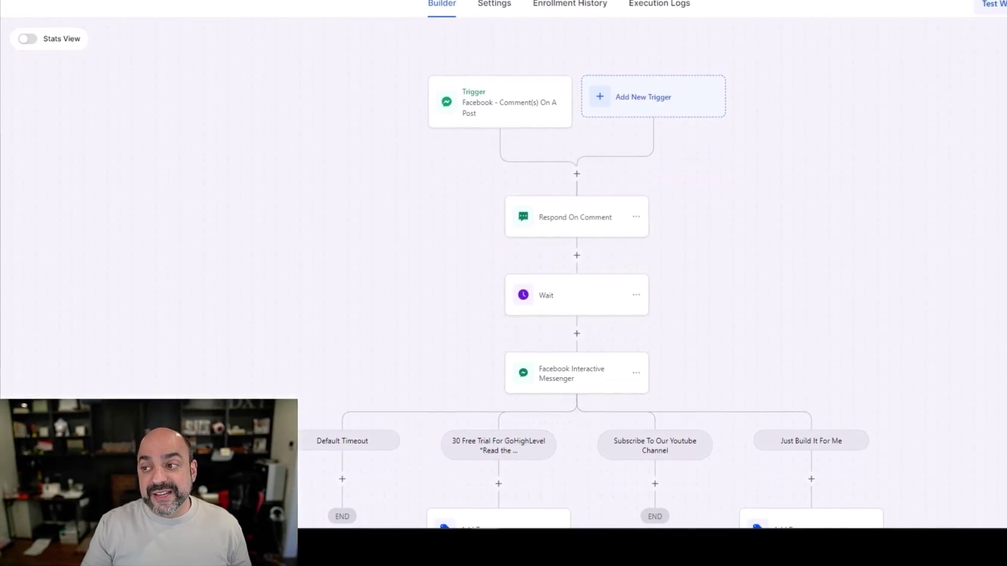